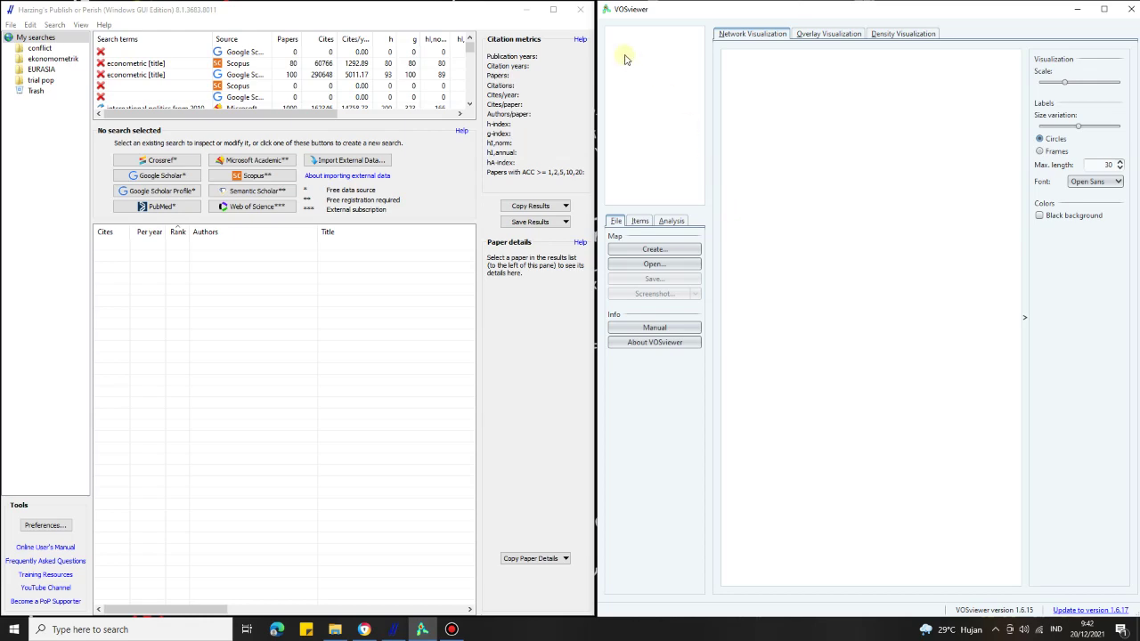
# - Open the saved "data panel" Google Scholar search in the ekonomometrik folder and look through its list of papers
pyautogui.click(553, 10)
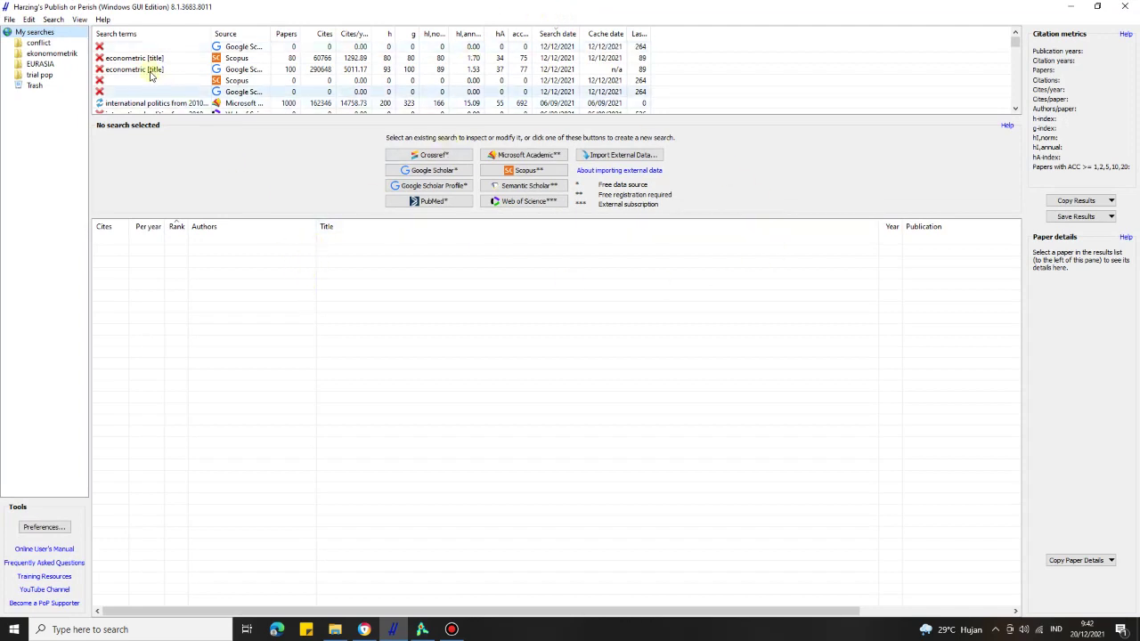
pyautogui.click(72, 56)
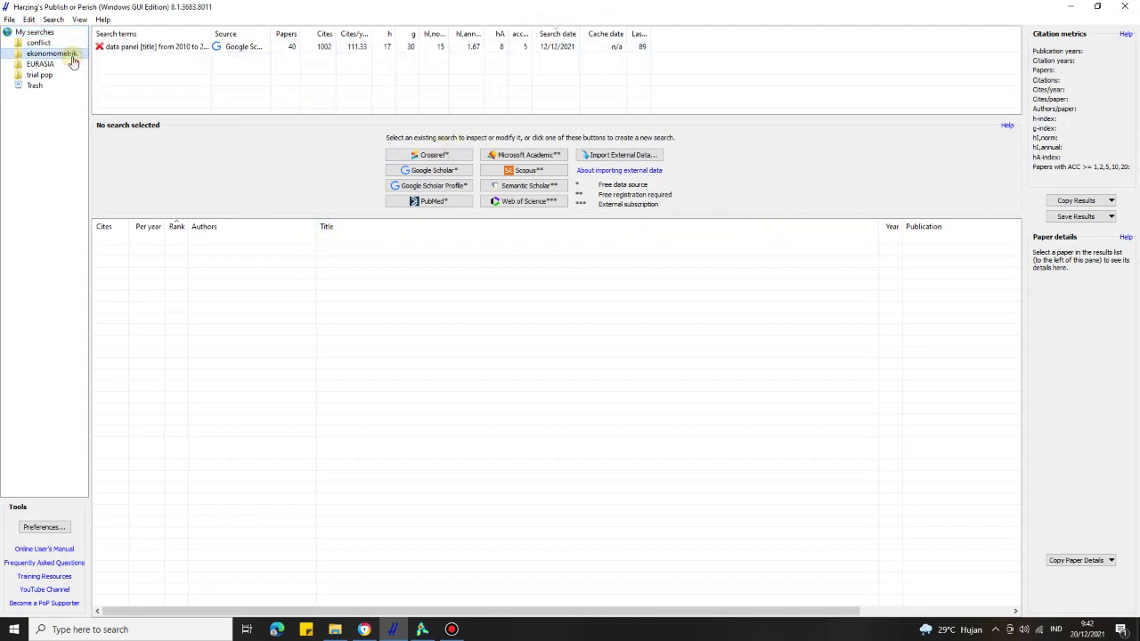
pyautogui.click(103, 46)
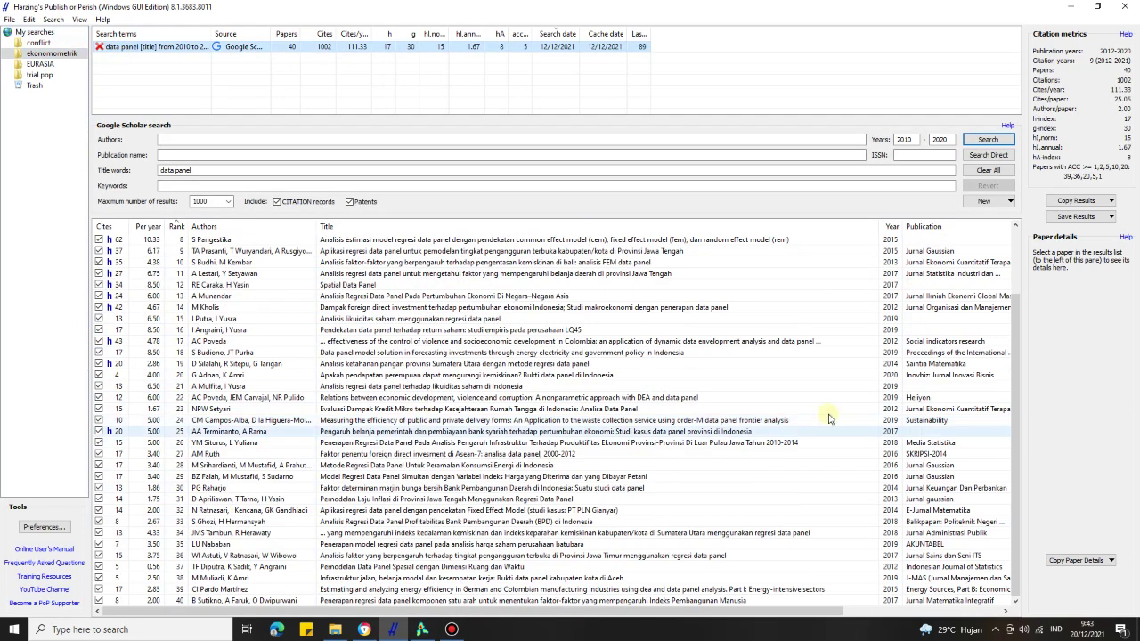
pyautogui.scroll(-2, 309, 470)
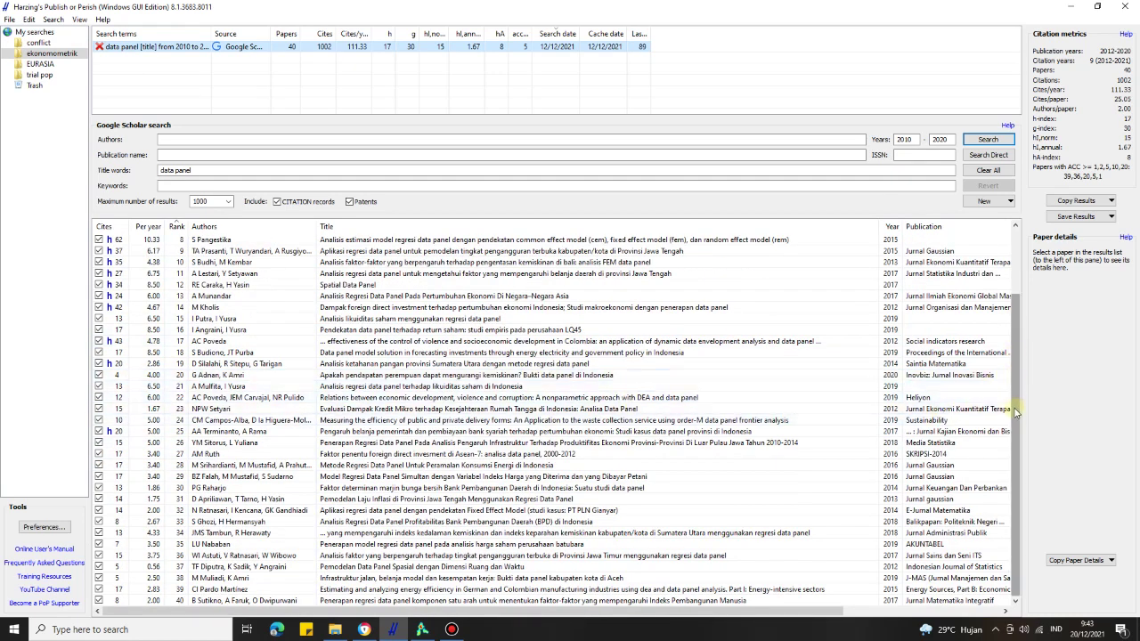
pyautogui.moveTo(1015, 415); pyautogui.dragTo(1016, 463)
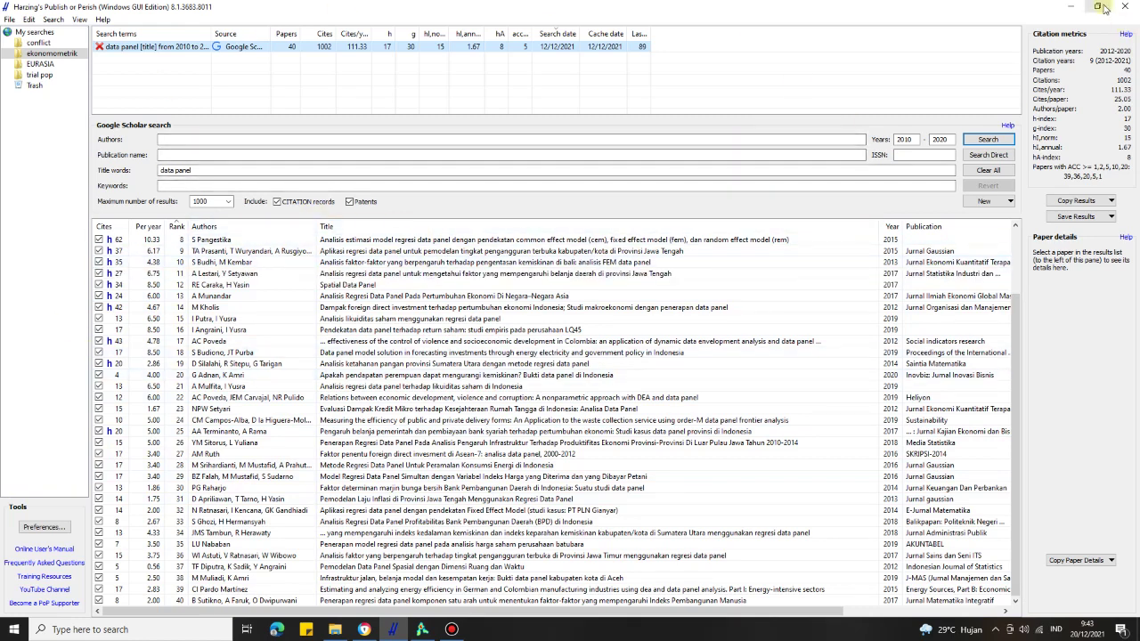
# - Switch to VOSviewer and look over its empty main window at full size
pyautogui.click(1071, 7)
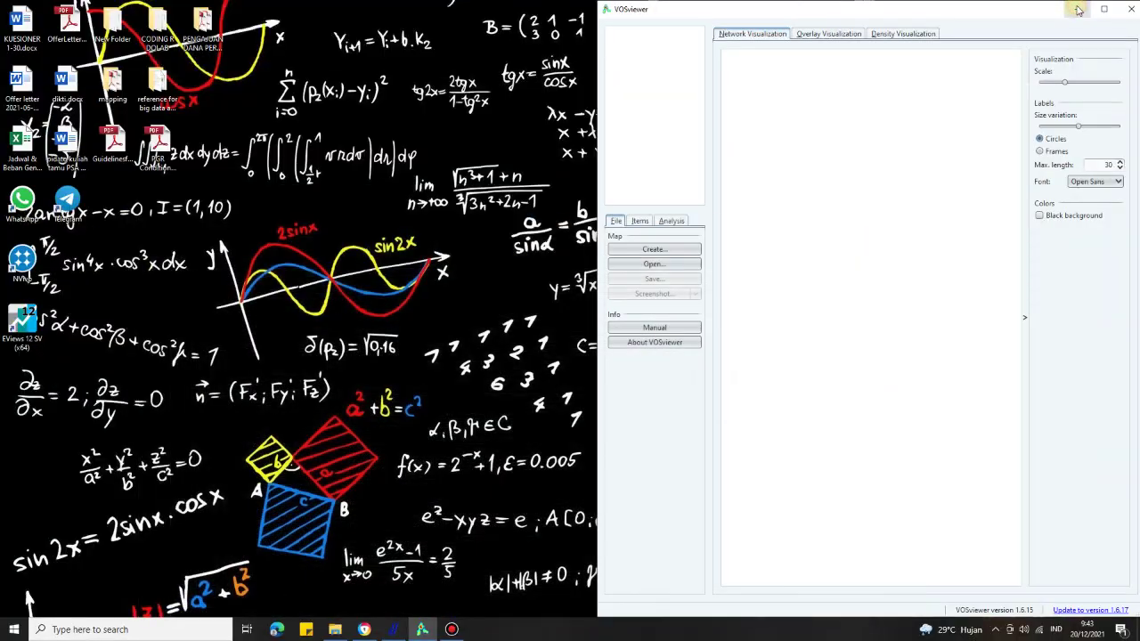
pyautogui.moveTo(1037, 20); pyautogui.dragTo(792, 18)
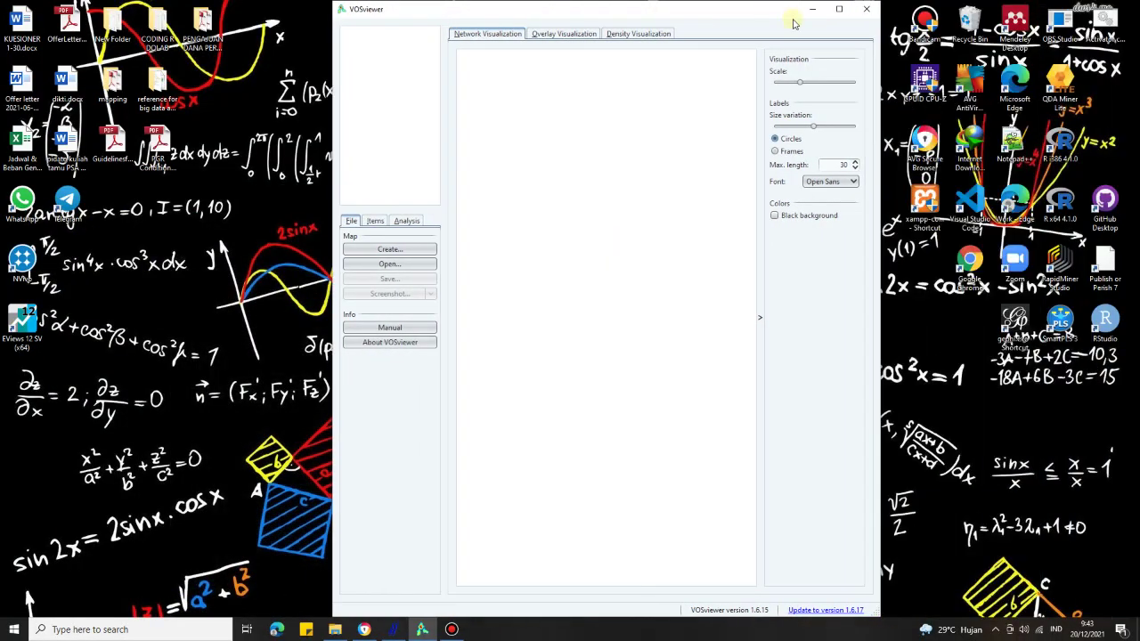
pyautogui.doubleClick(840, 13)
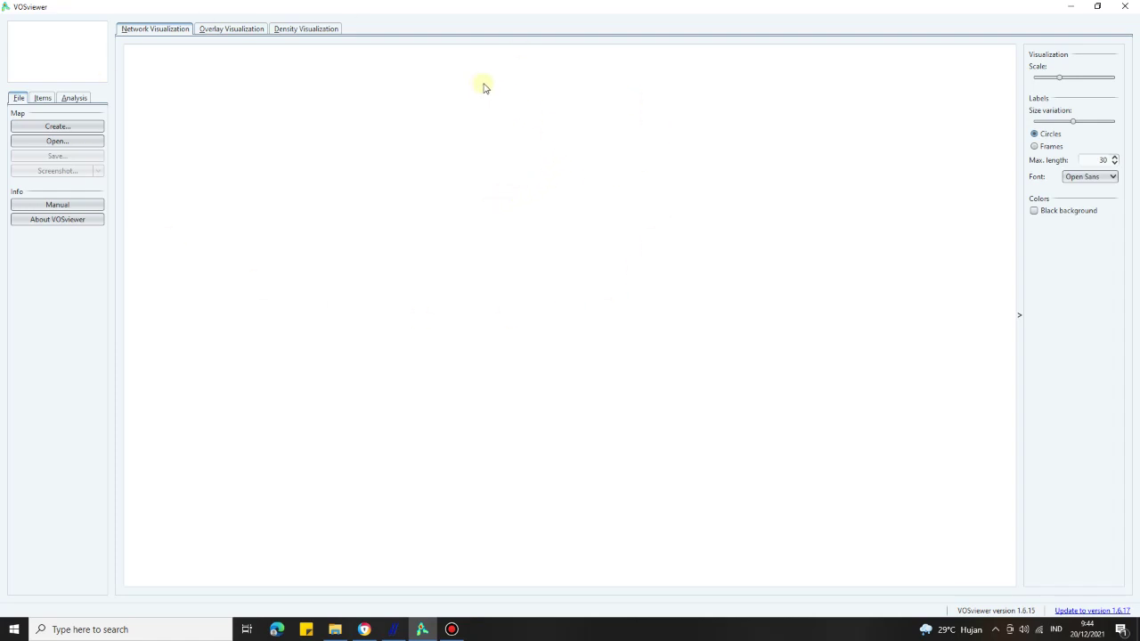
pyautogui.click(1100, 8)
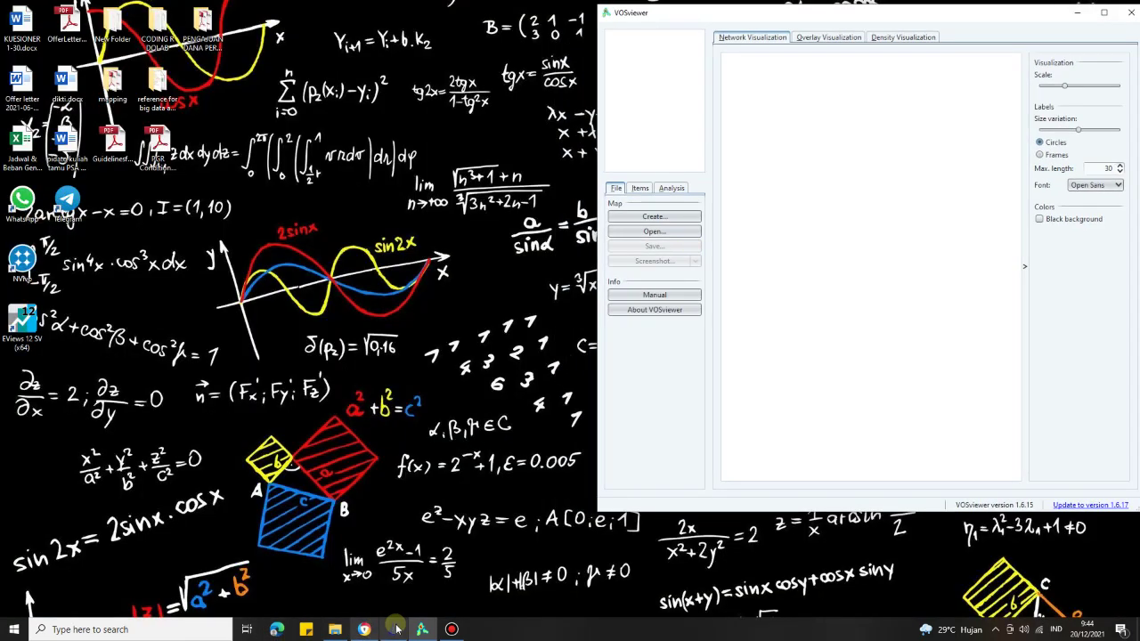
# - Switch back to Publish or Perish, select all papers in the results list and check the formats offered for saving them
pyautogui.click(397, 630)
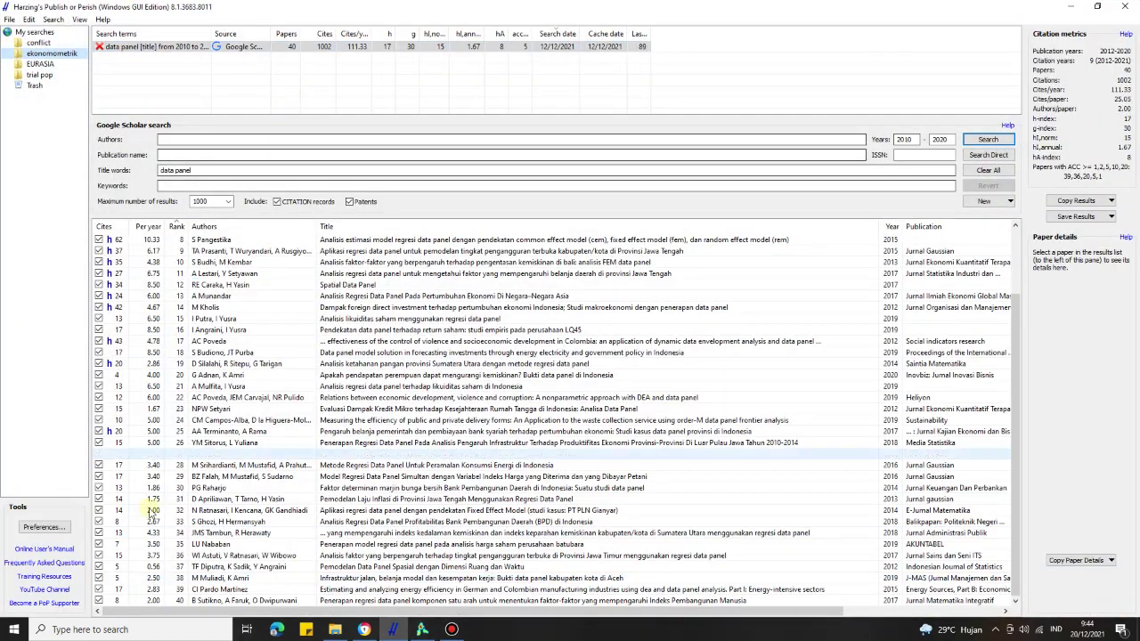
pyautogui.click(416, 319)
pyautogui.hotkey('ctrl', 'a')
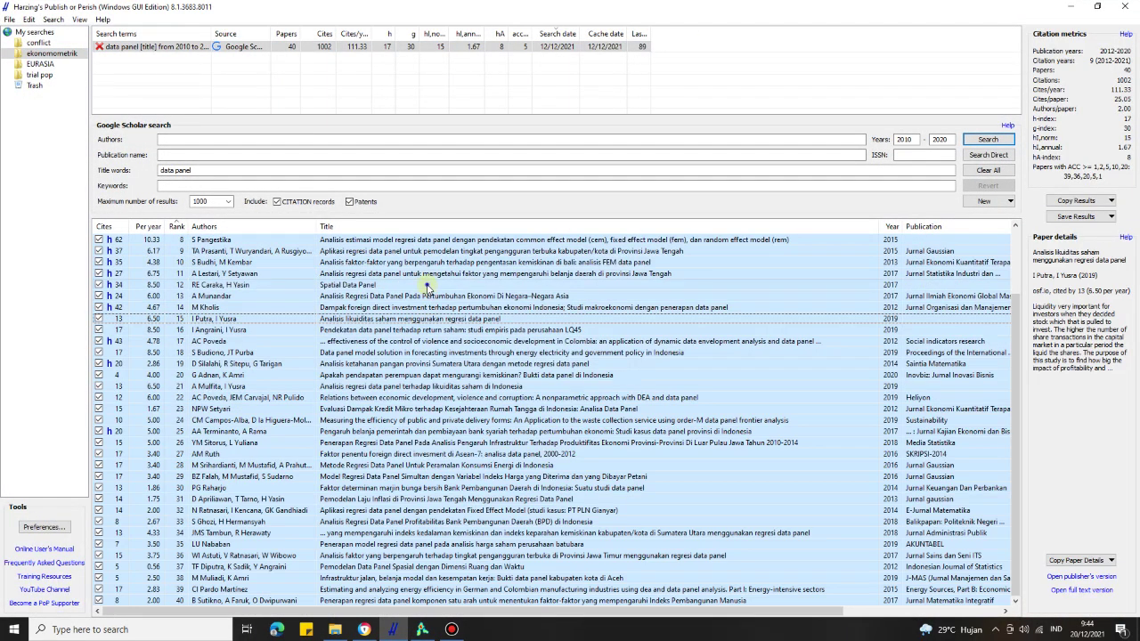
pyautogui.rightClick(443, 287)
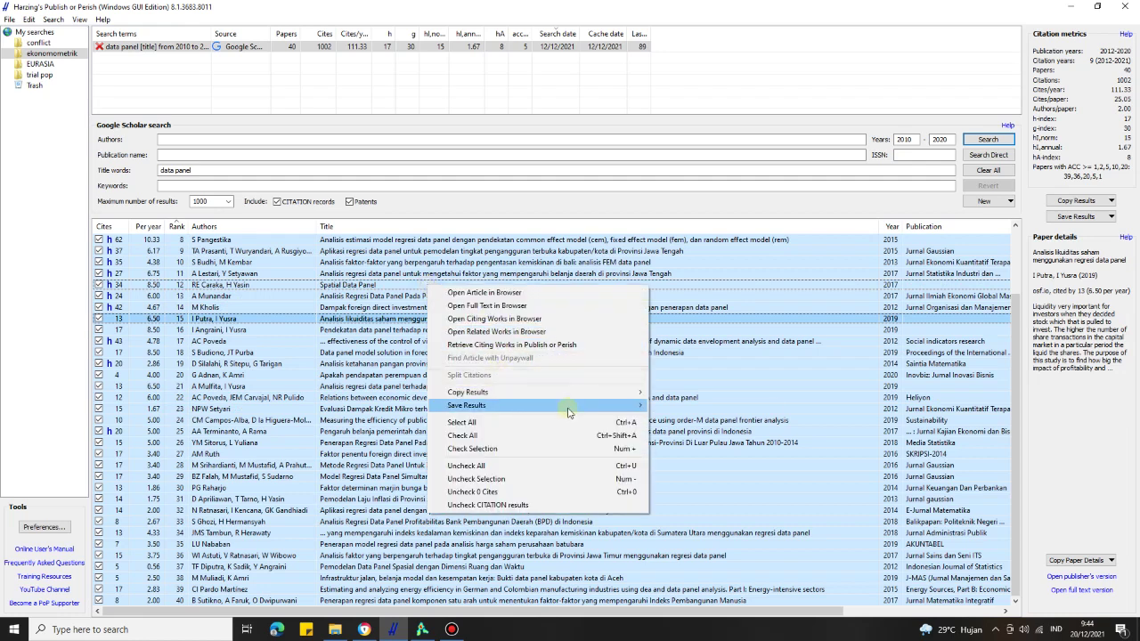
pyautogui.moveTo(570, 408)
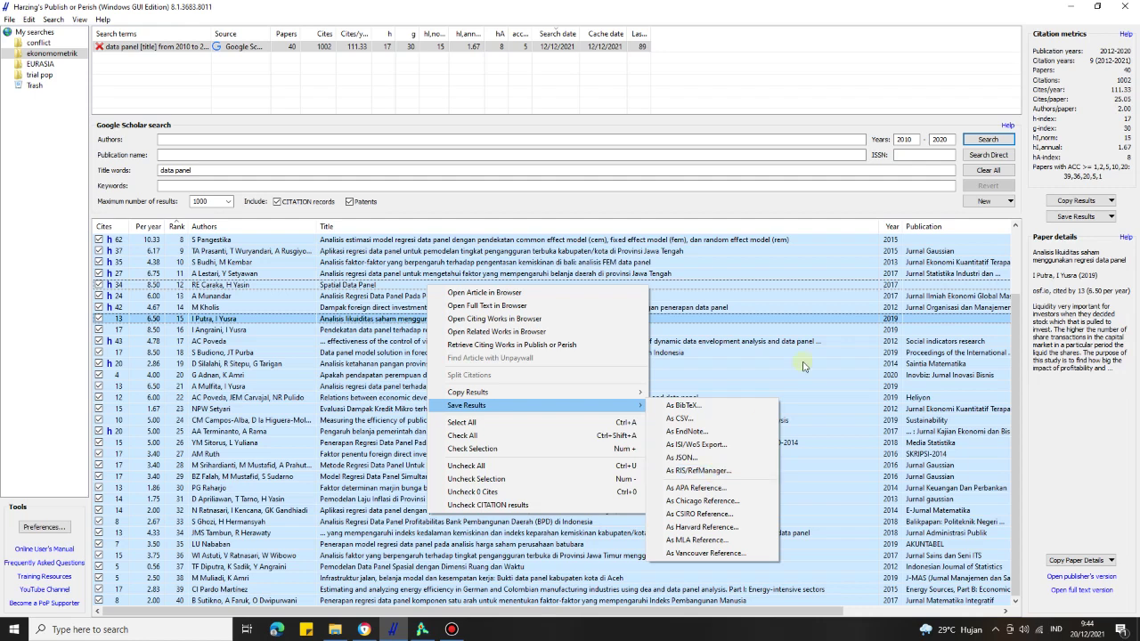
pyautogui.click(1098, 7)
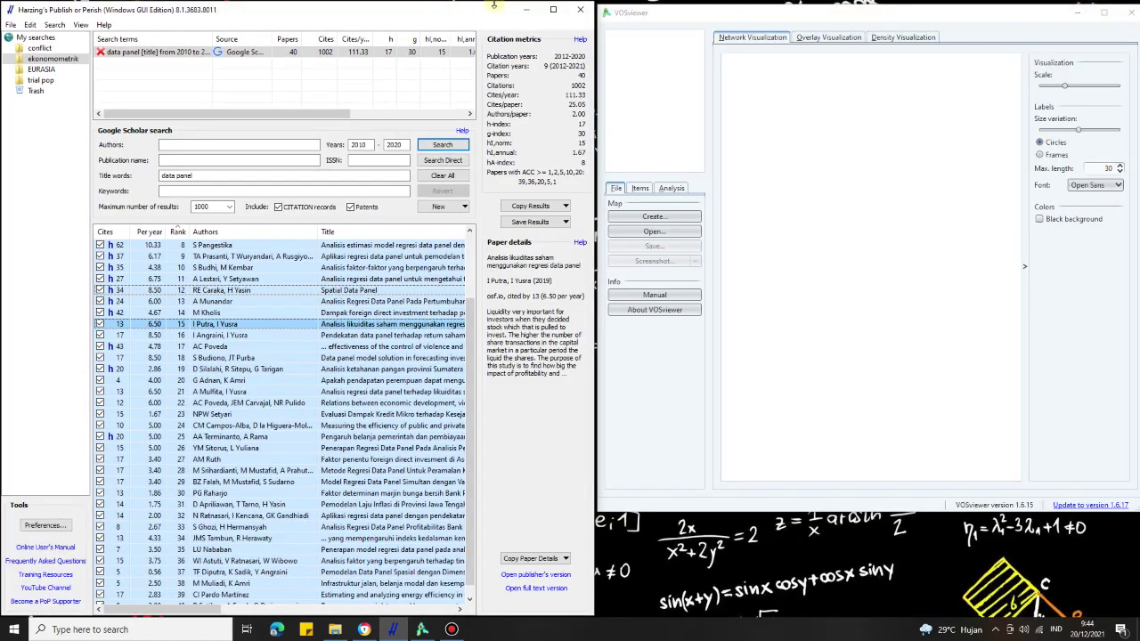
# - Switch to VOSviewer at full size and start creating a new map
pyautogui.click(526, 9)
pyautogui.click(1102, 13)
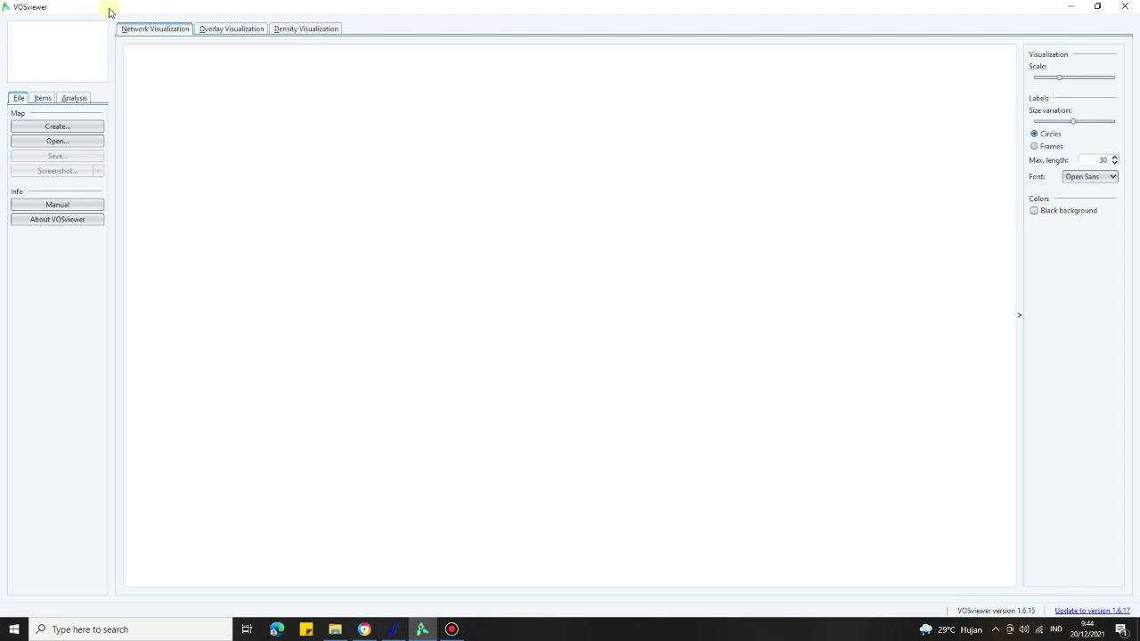
pyautogui.click(69, 125)
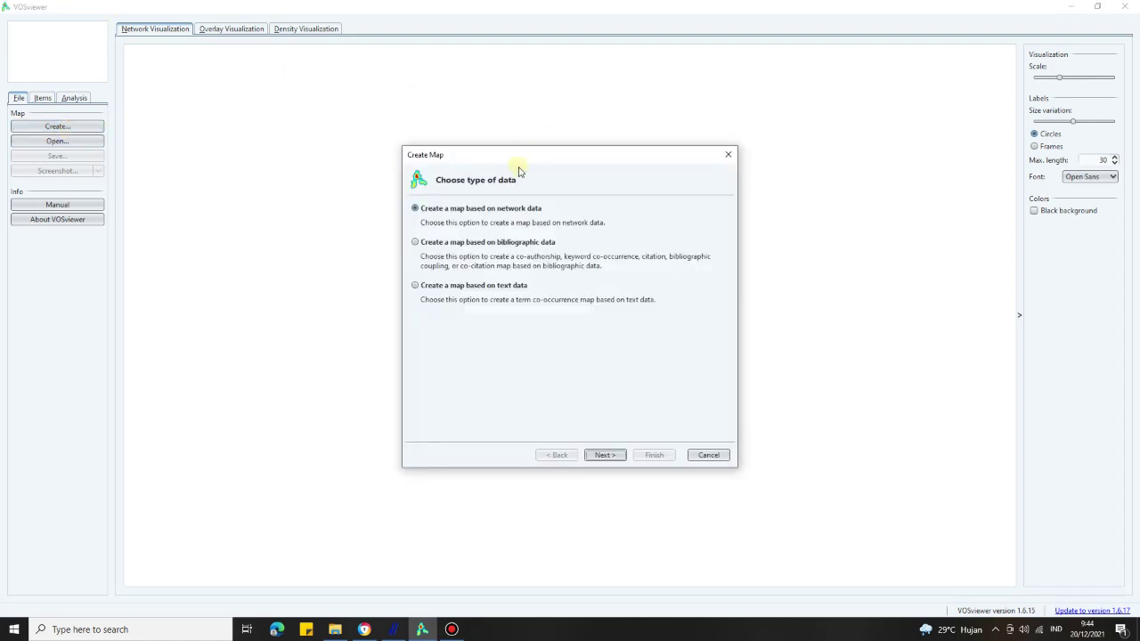
pyautogui.moveTo(586, 157); pyautogui.dragTo(557, 112)
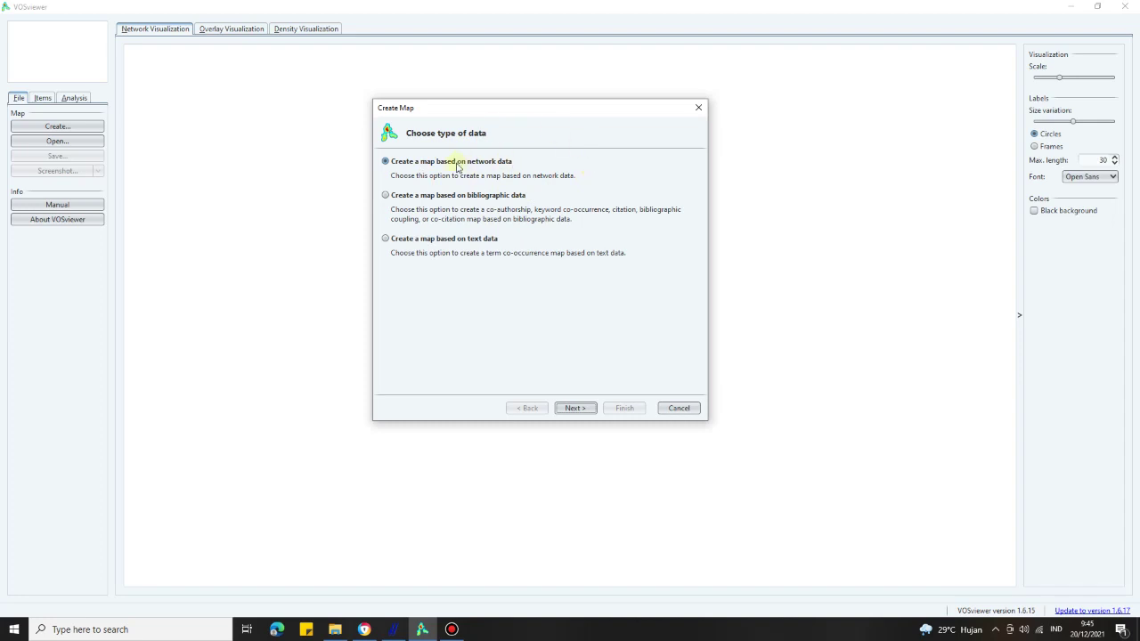
# - Examine the VOSviewer, GML and Pajek file options for a network data map and return to the data type choice
pyautogui.click(575, 408)
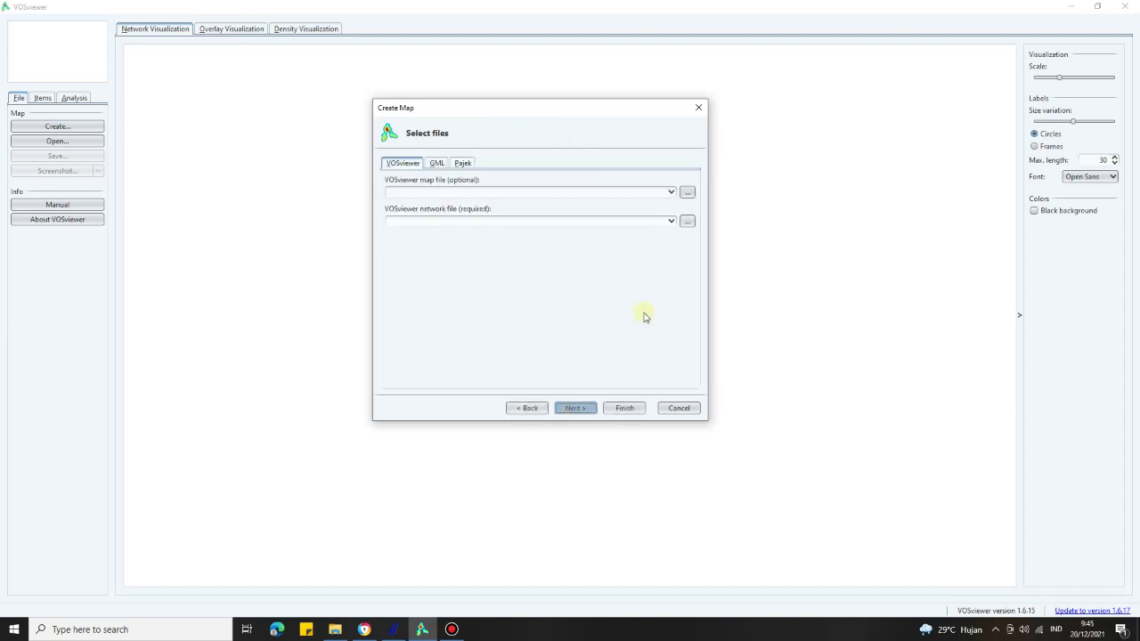
pyautogui.click(440, 189)
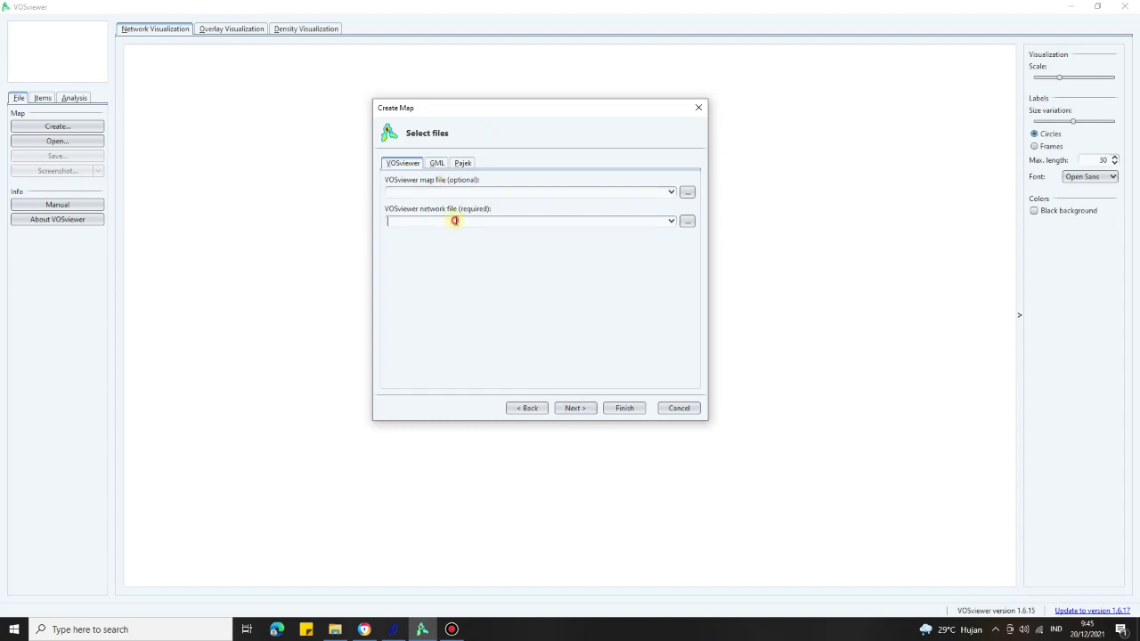
pyautogui.click(440, 164)
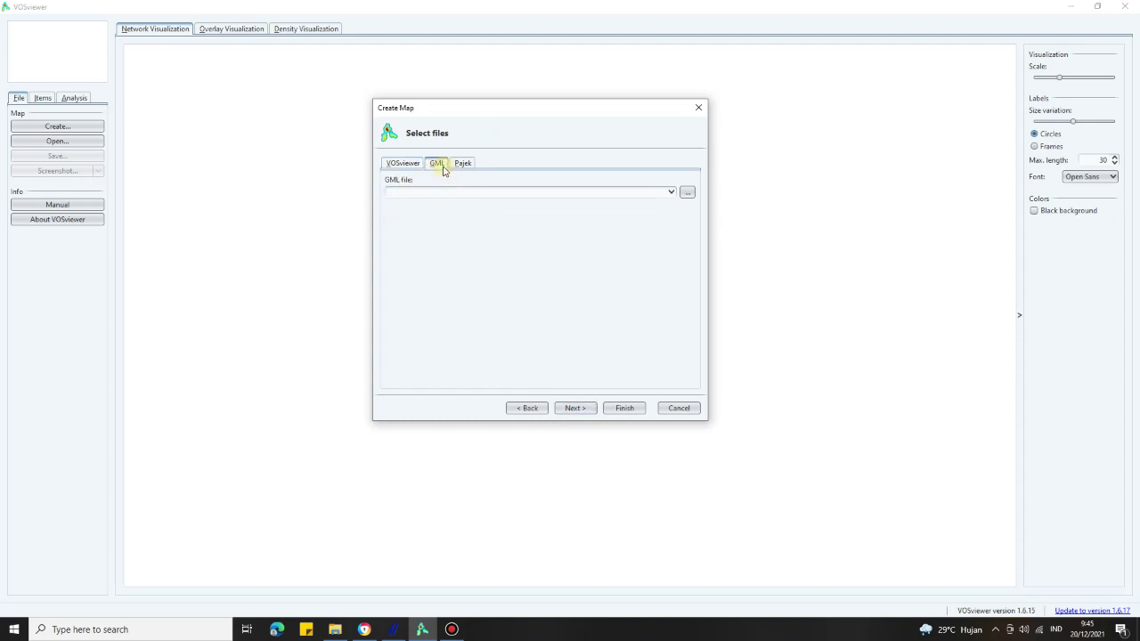
pyautogui.click(464, 163)
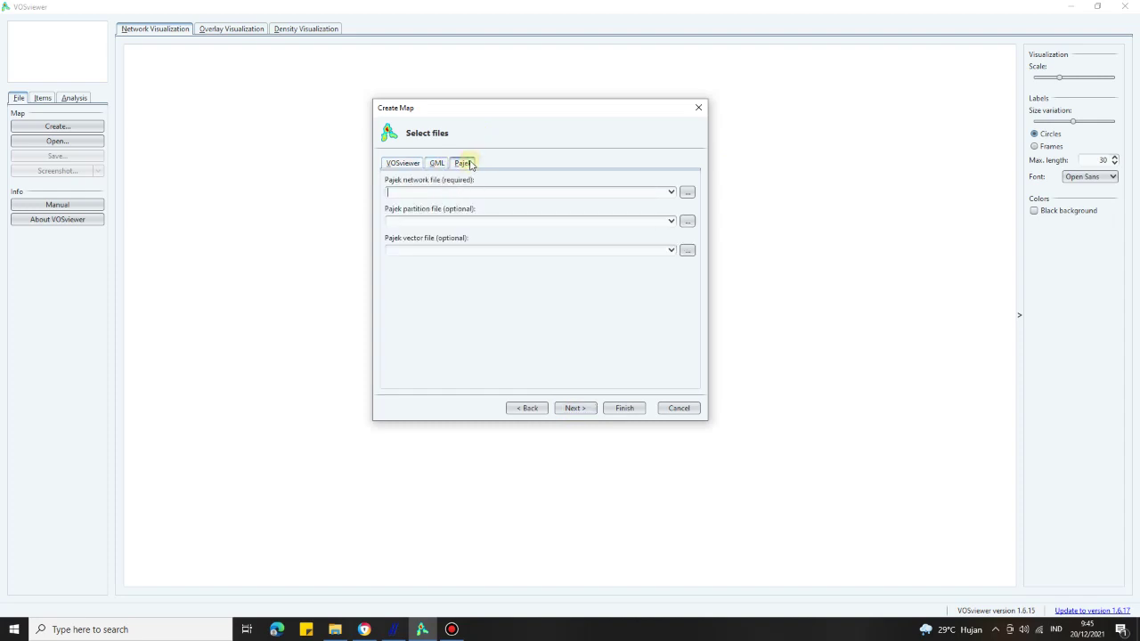
pyautogui.click(417, 166)
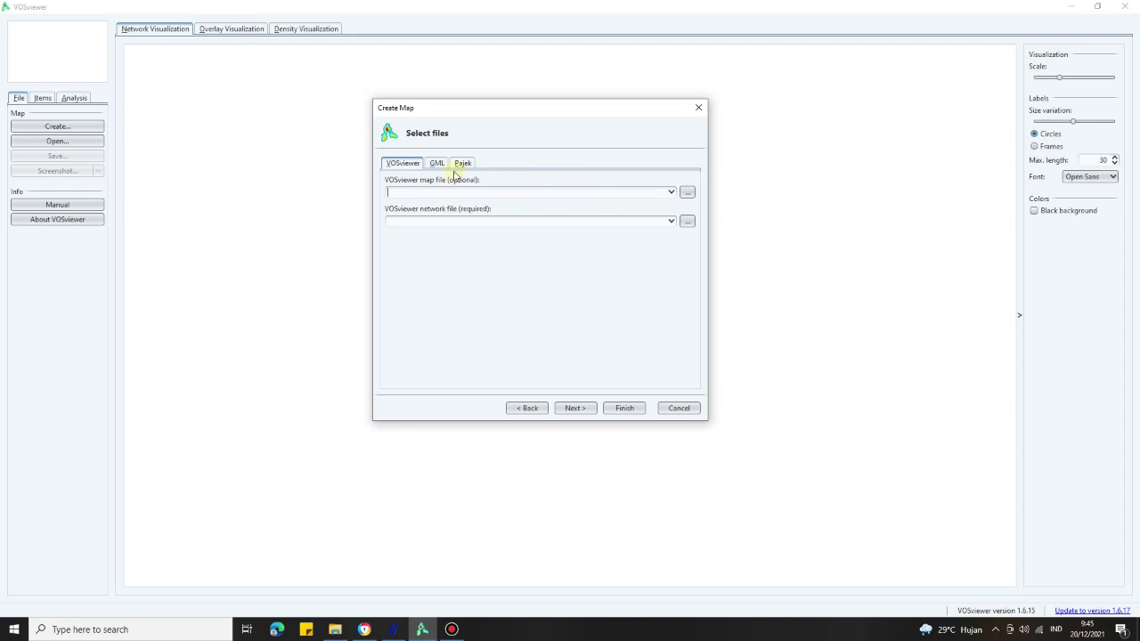
pyautogui.click(529, 409)
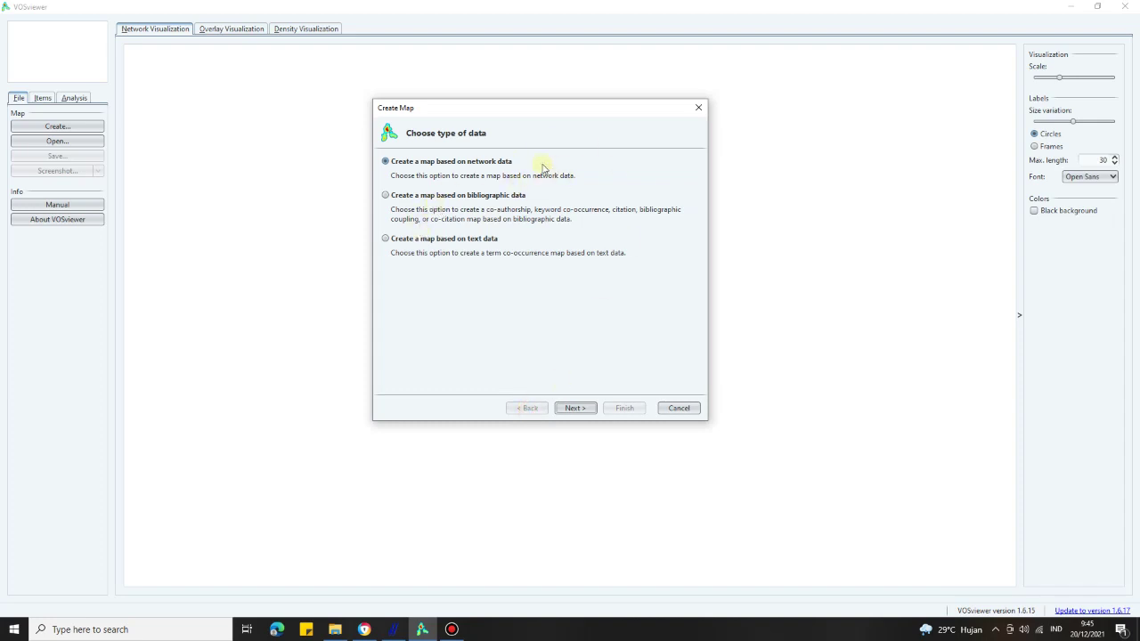
# - Choose to create the map based on bibliographic data and continue to the data source choice
pyautogui.click(387, 196)
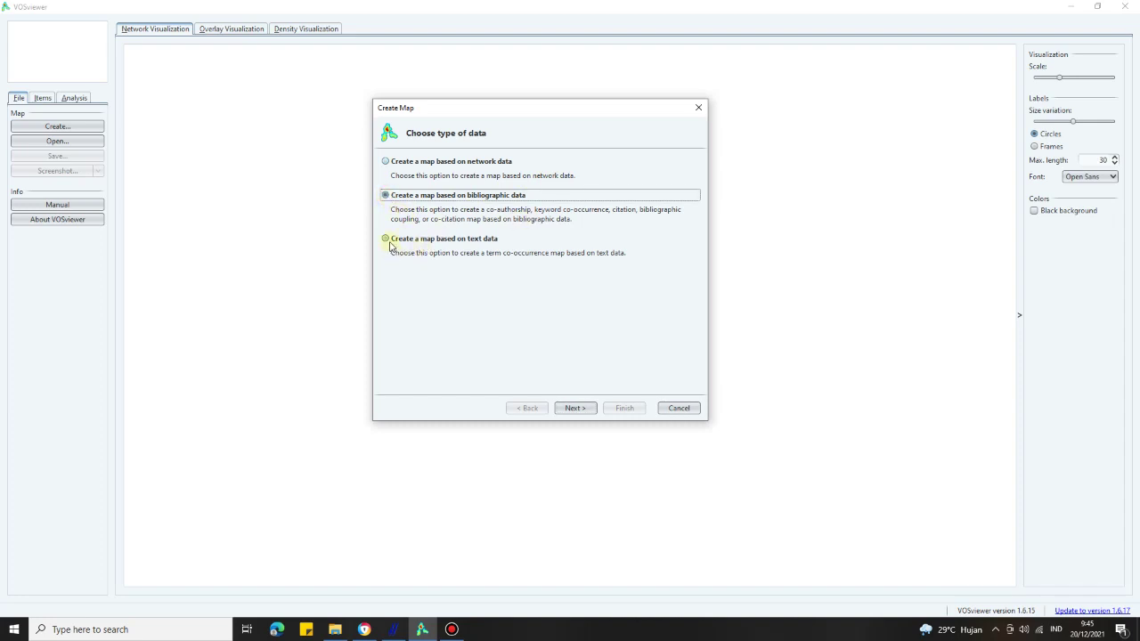
pyautogui.click(386, 239)
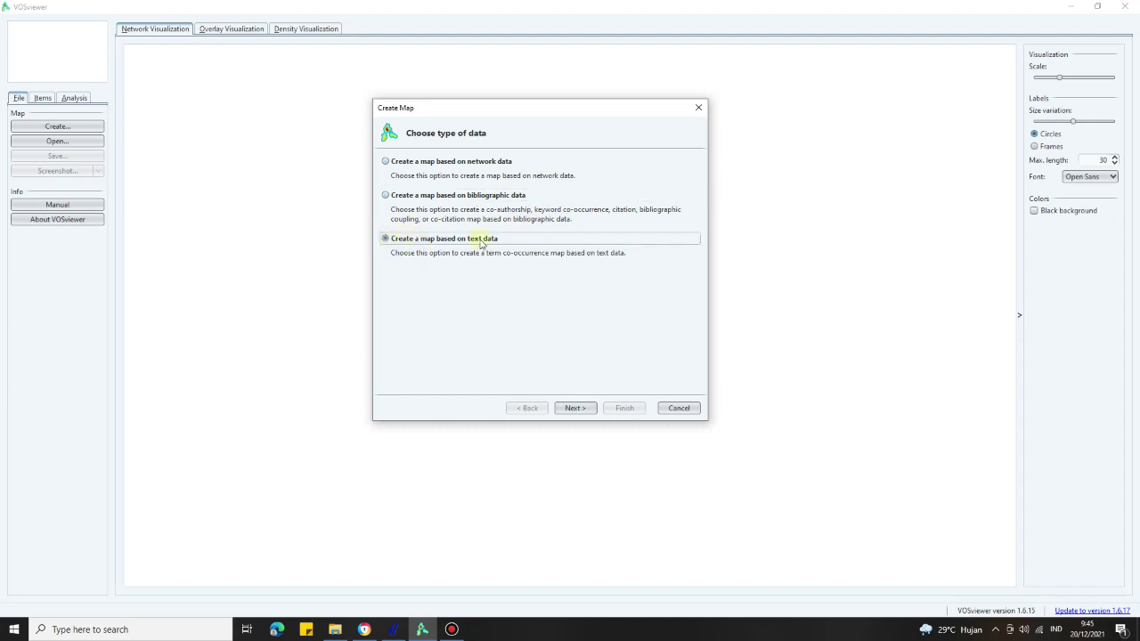
pyautogui.click(387, 196)
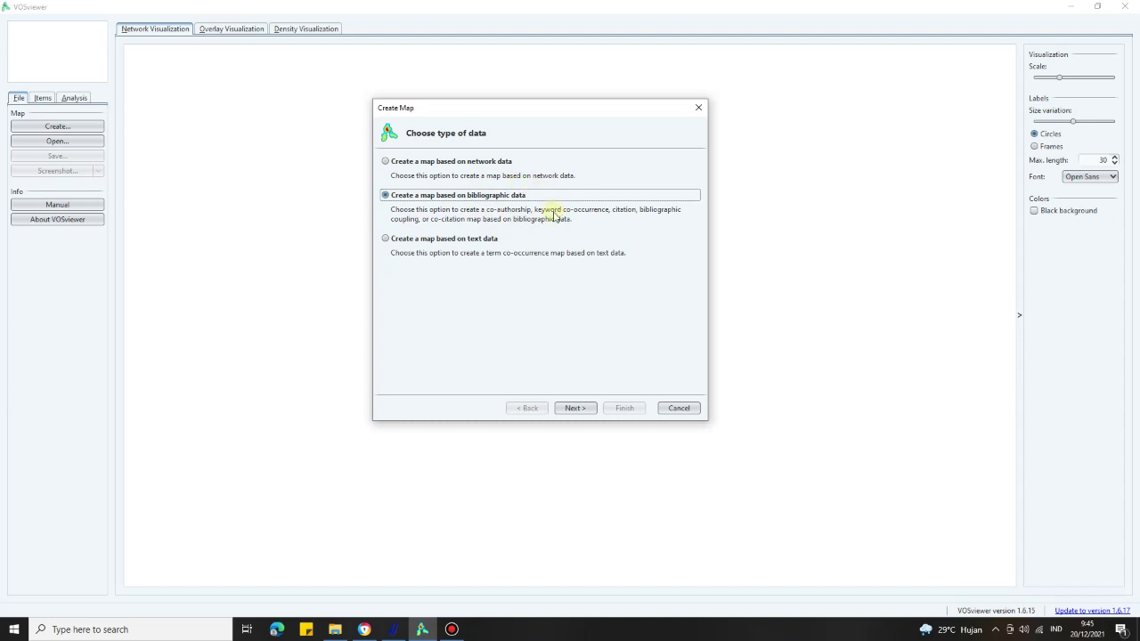
pyautogui.click(580, 410)
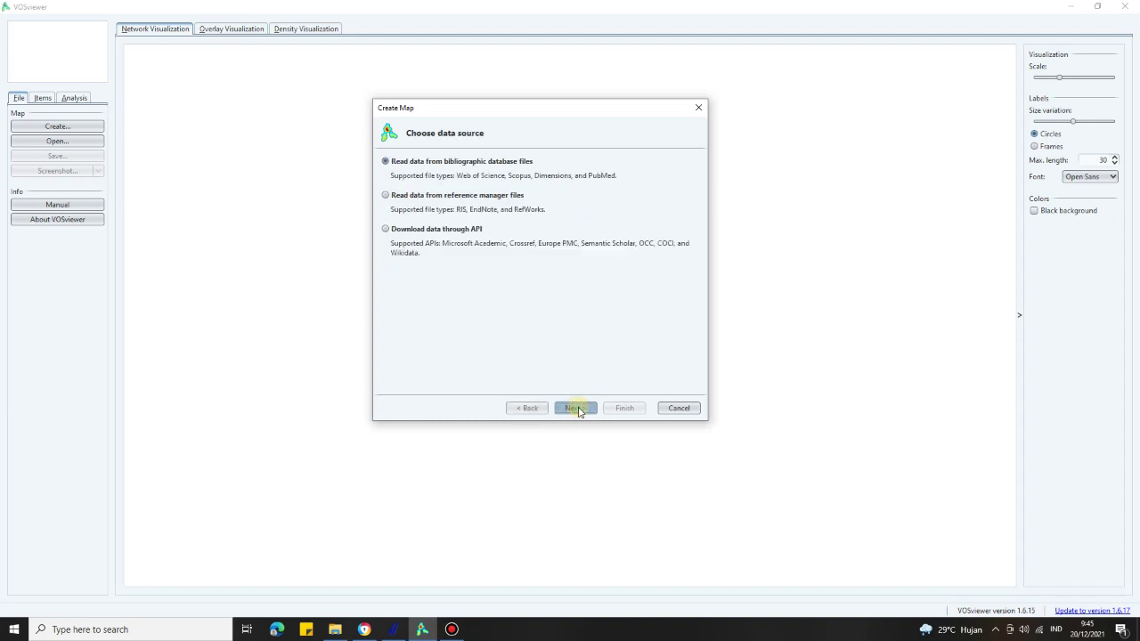
pyautogui.click(525, 408)
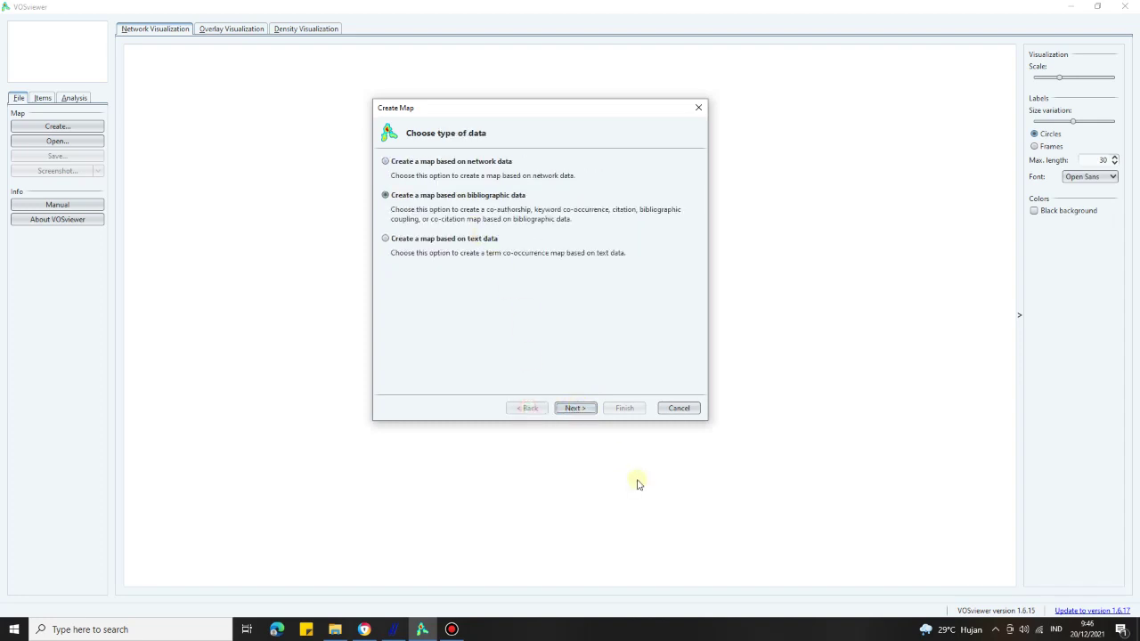
pyautogui.click(584, 408)
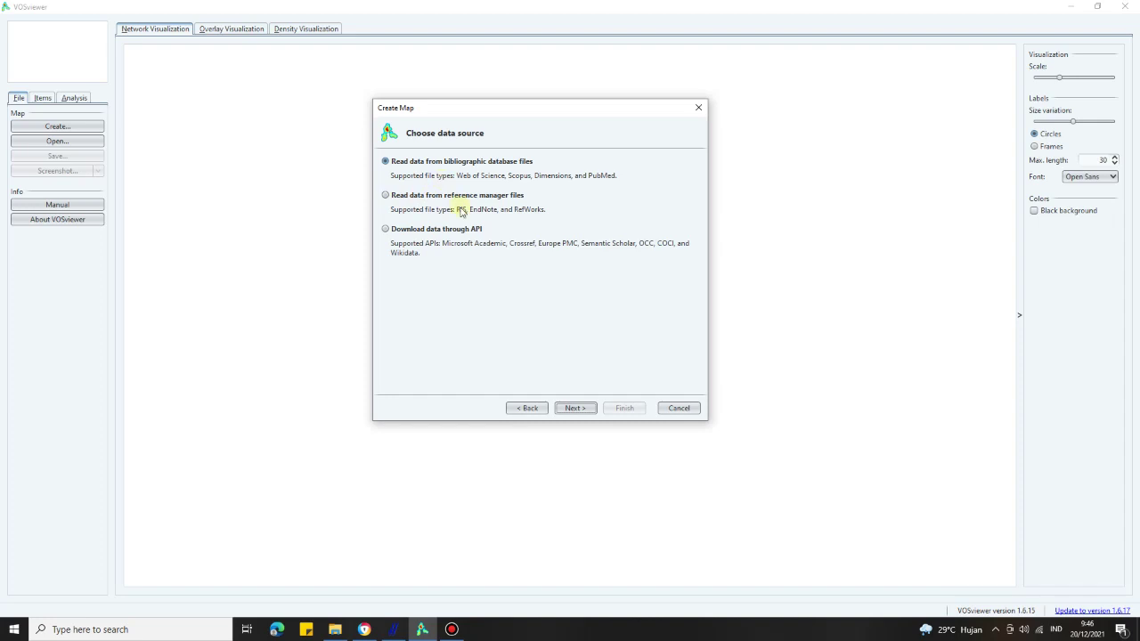
# - Set the data source to reference manager files and, after checking the EndNote and RefWorks options, choose the RIS file format
pyautogui.click(385, 196)
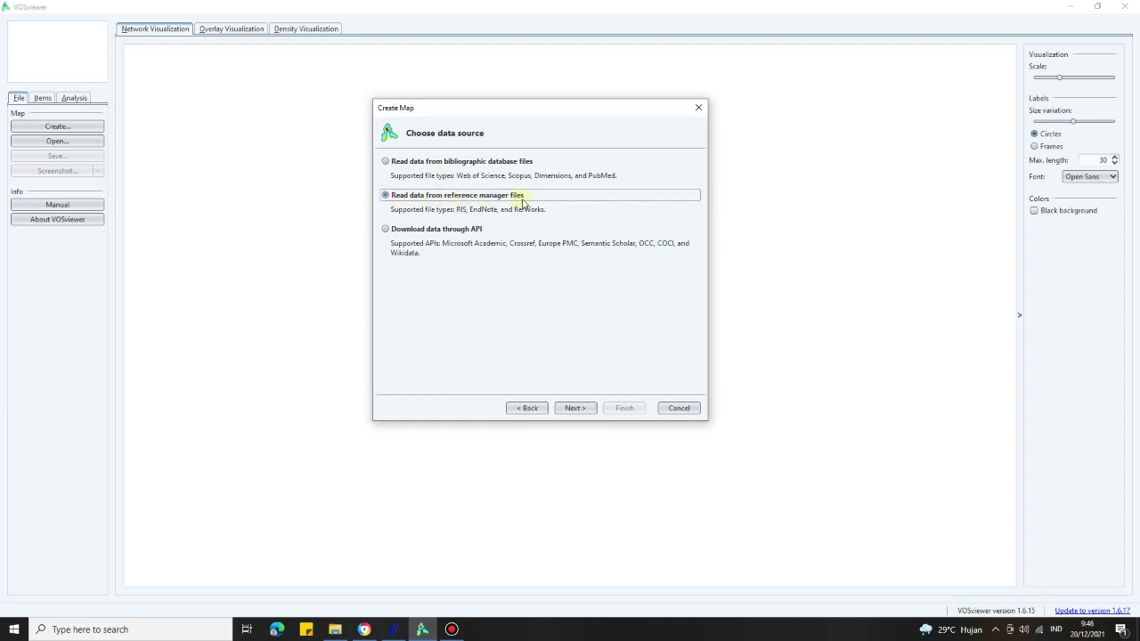
pyautogui.click(576, 408)
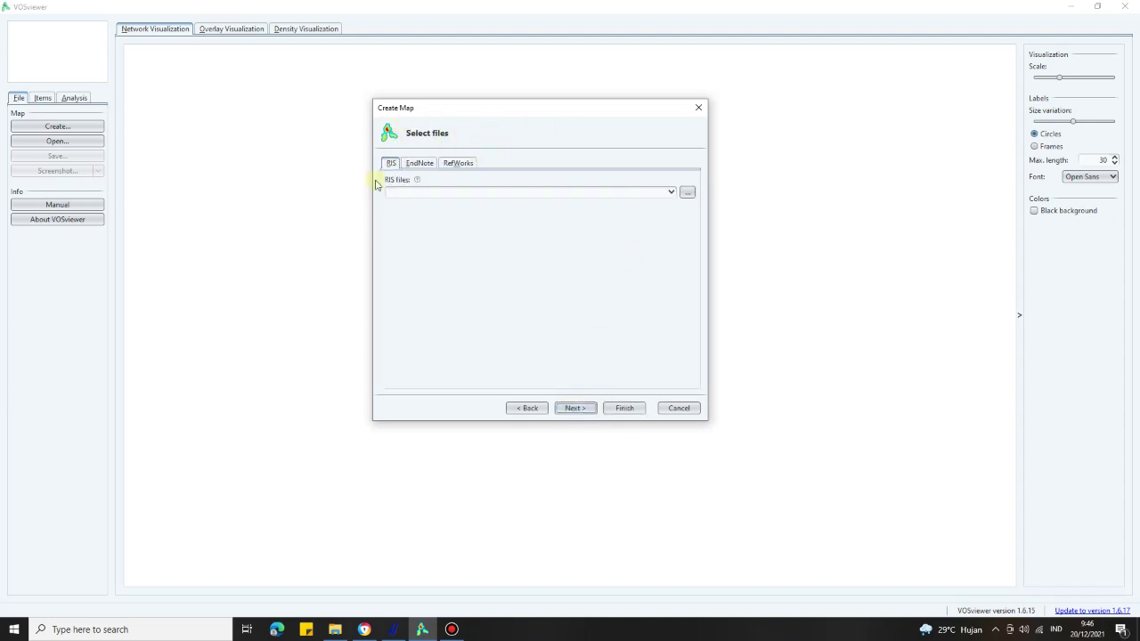
pyautogui.click(418, 165)
pyautogui.click(458, 163)
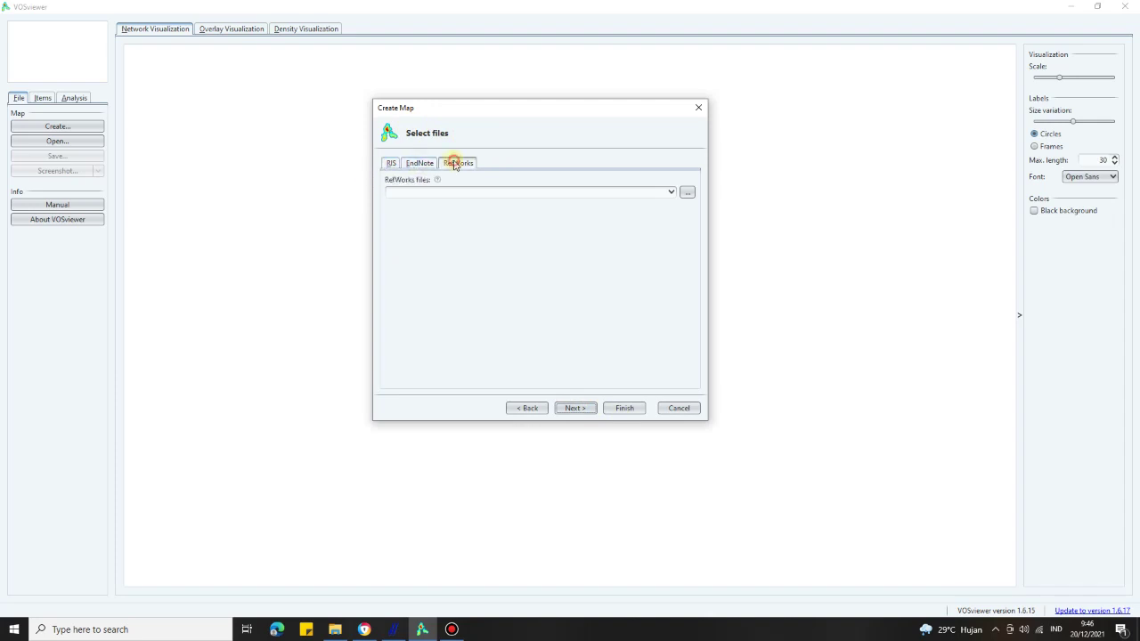
pyautogui.click(391, 164)
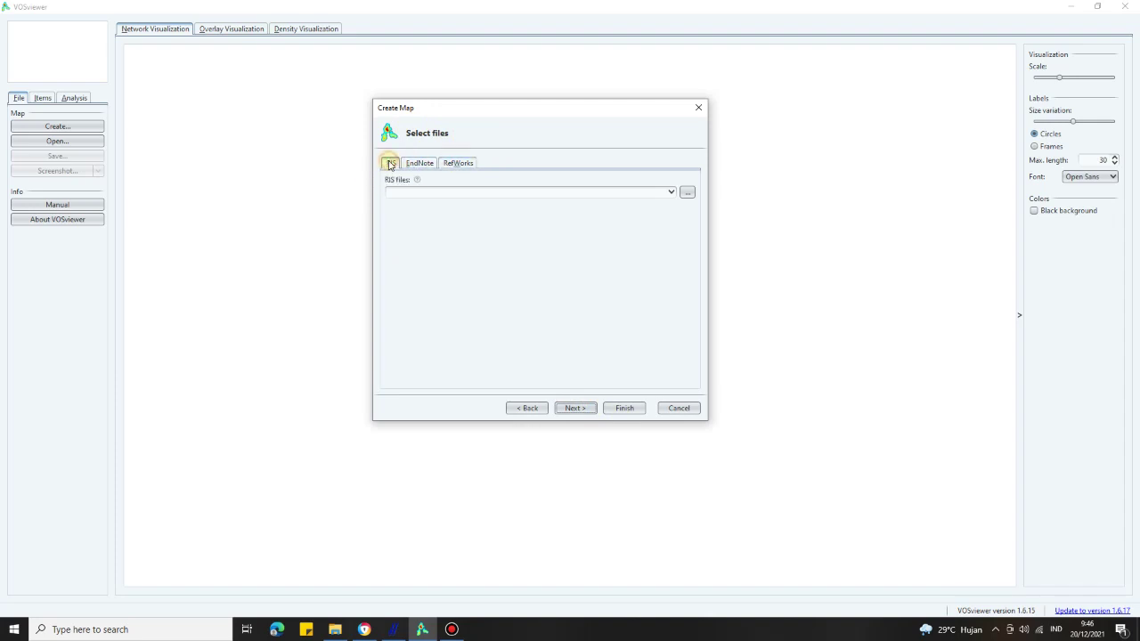
# - Load refrensi saya.ris from New Folder on the Desktop as the RIS file for the map
pyautogui.click(687, 193)
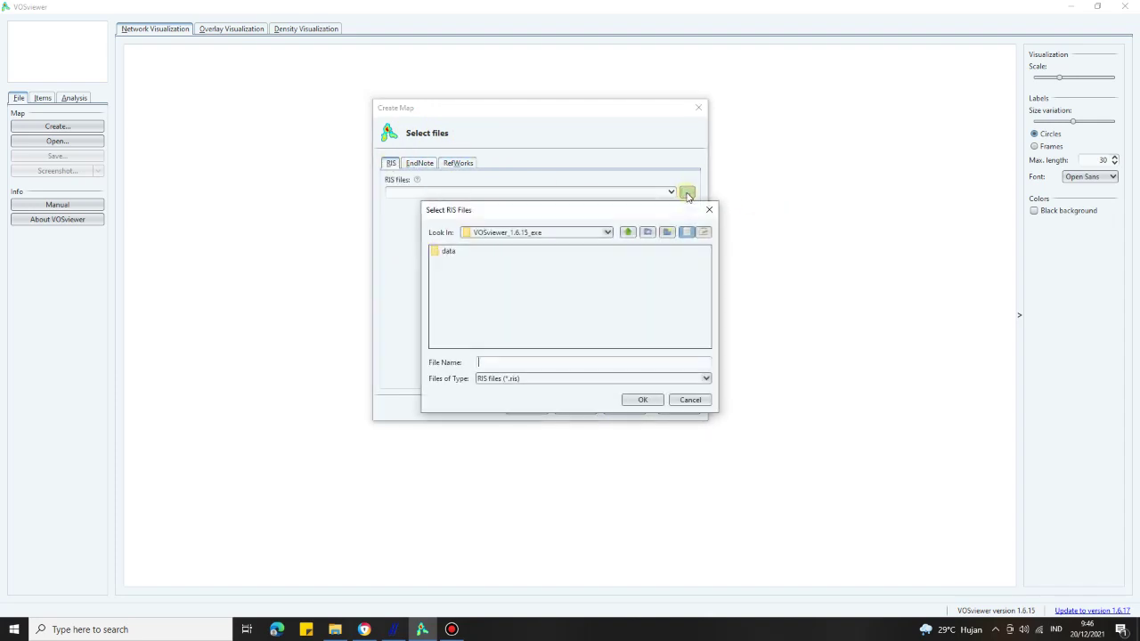
pyautogui.click(628, 234)
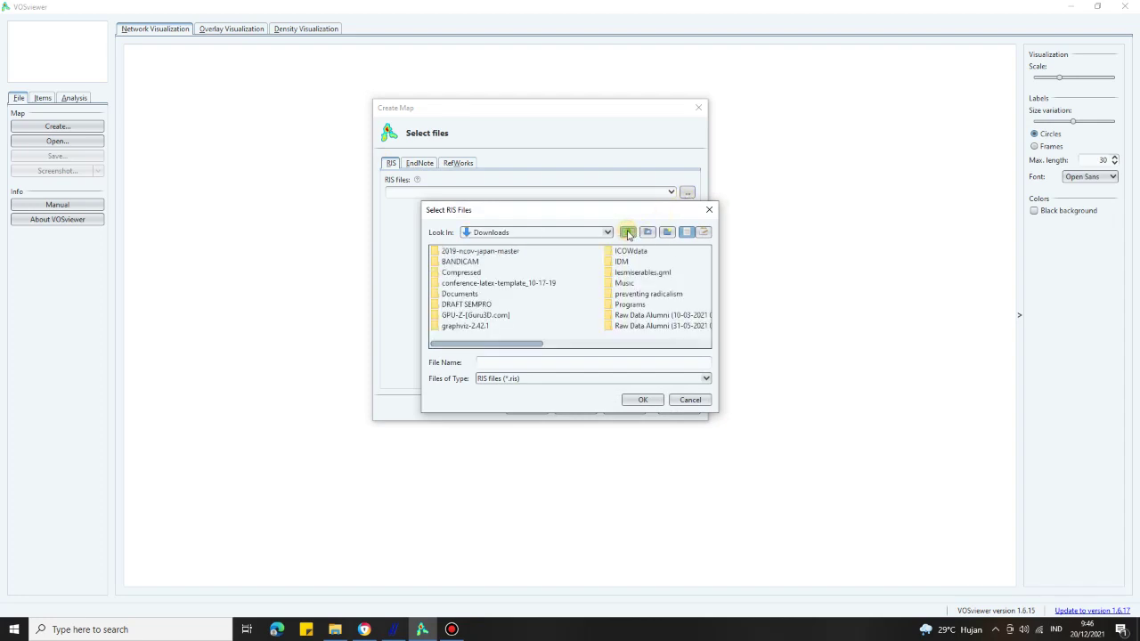
pyautogui.click(608, 233)
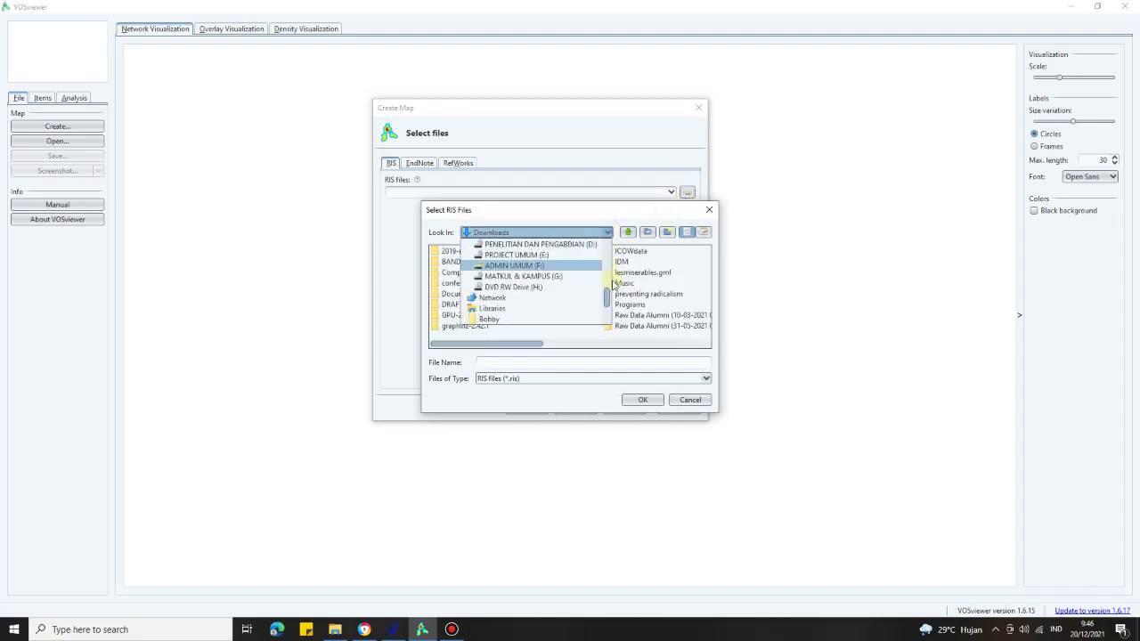
pyautogui.moveTo(607, 289); pyautogui.dragTo(608, 243)
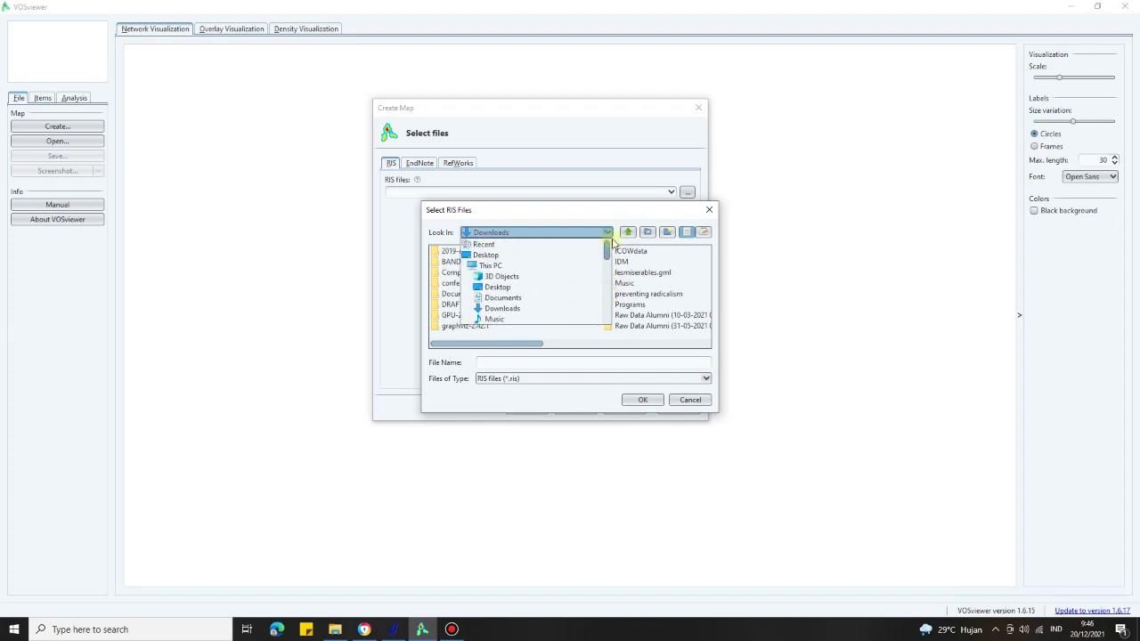
pyautogui.click(504, 287)
pyautogui.doubleClick(463, 273)
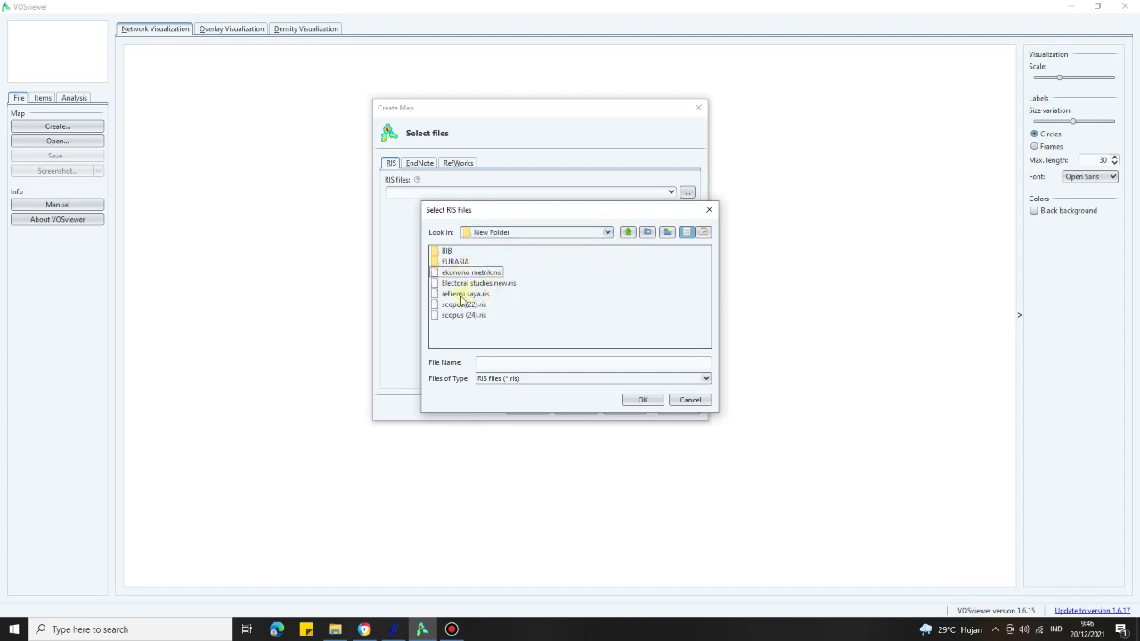
pyautogui.click(461, 294)
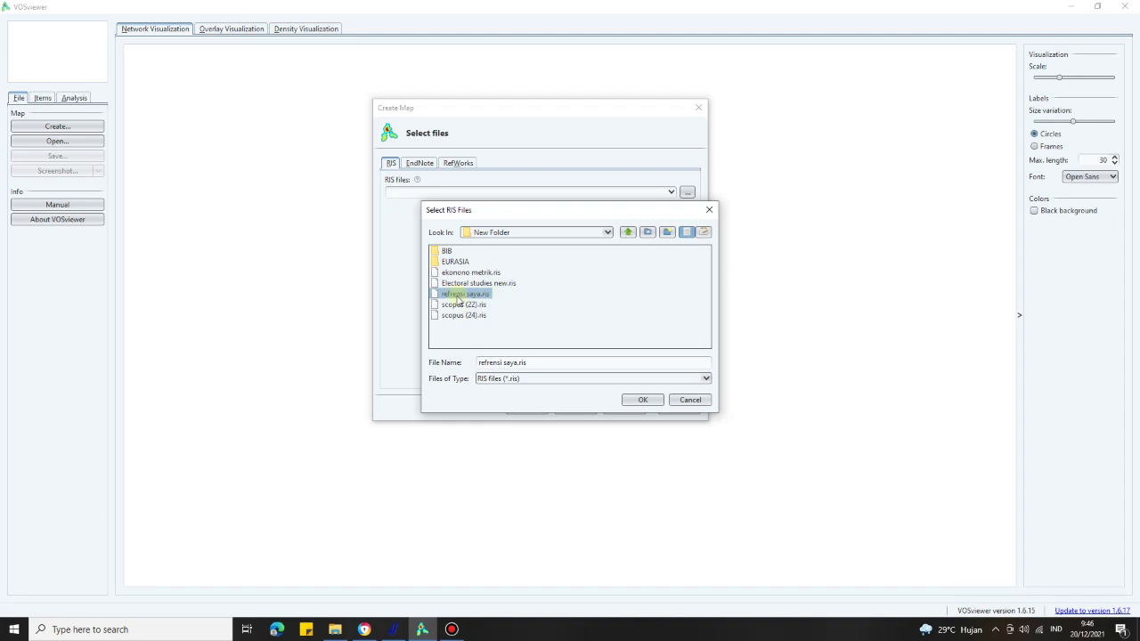
pyautogui.click(456, 297)
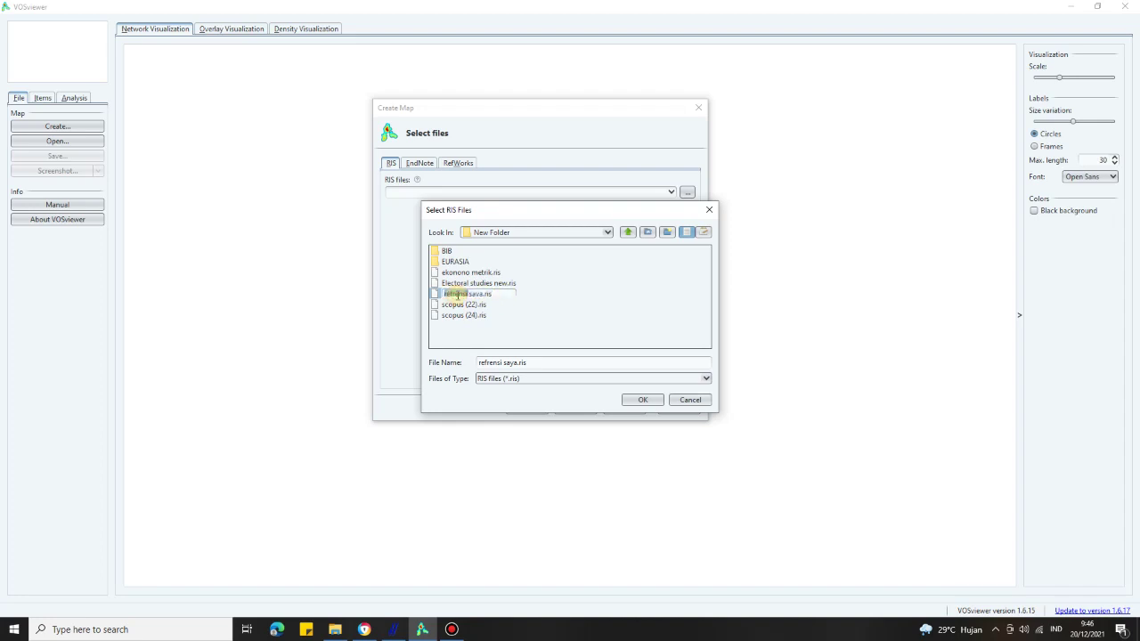
pyautogui.click(555, 295)
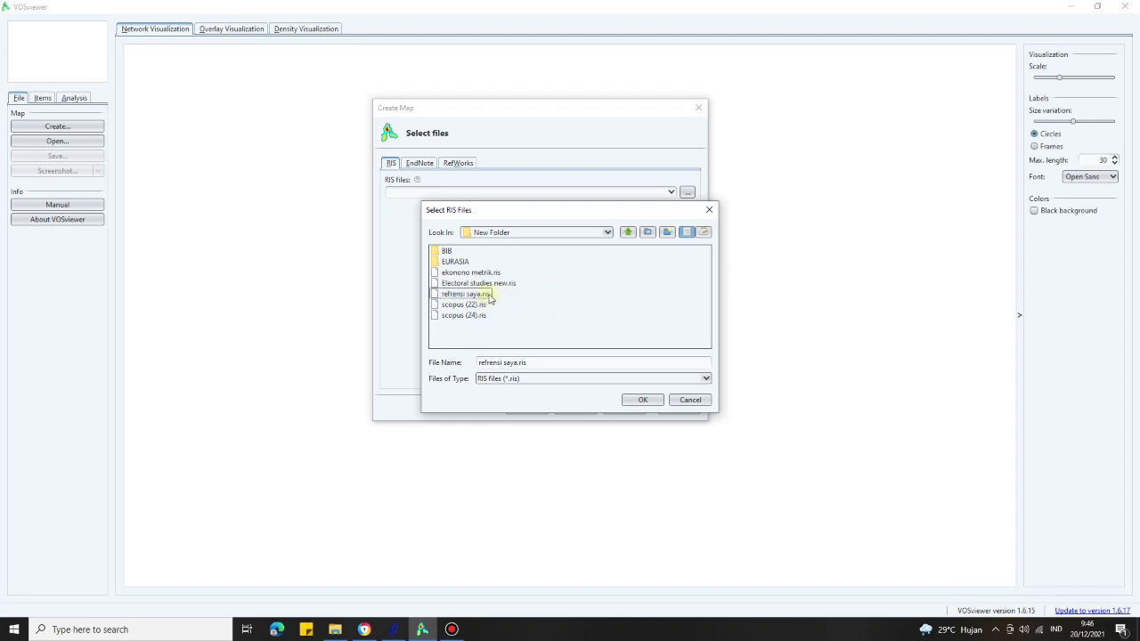
pyautogui.click(636, 400)
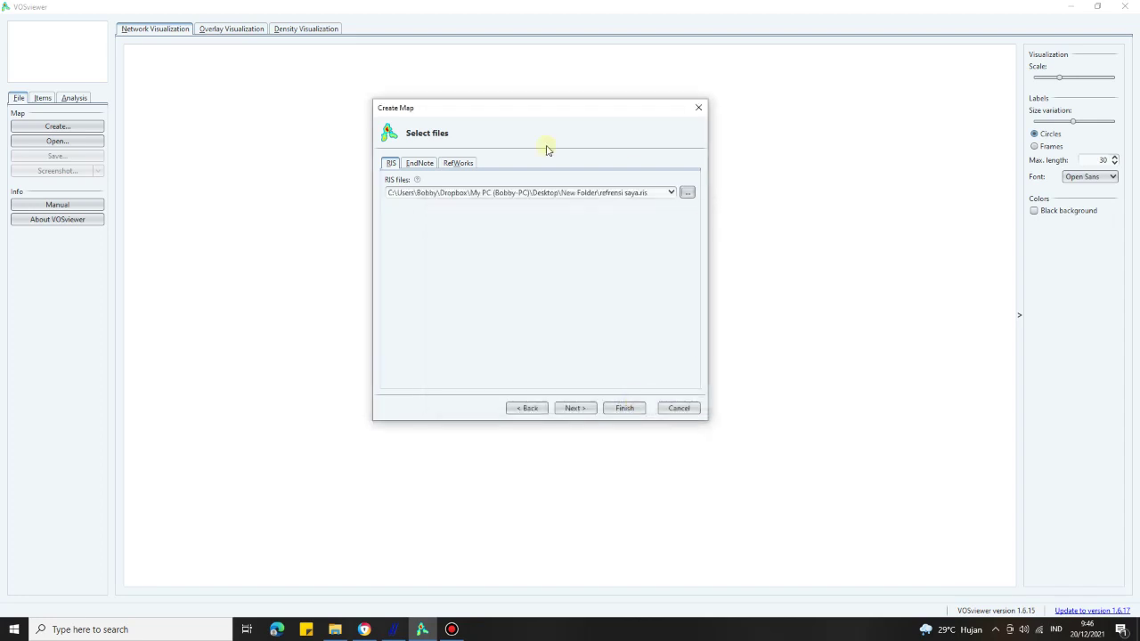
# - Set up the co-authorship analysis with full counting, a minimum of 1 document per author and 1000 authors selected
pyautogui.click(587, 413)
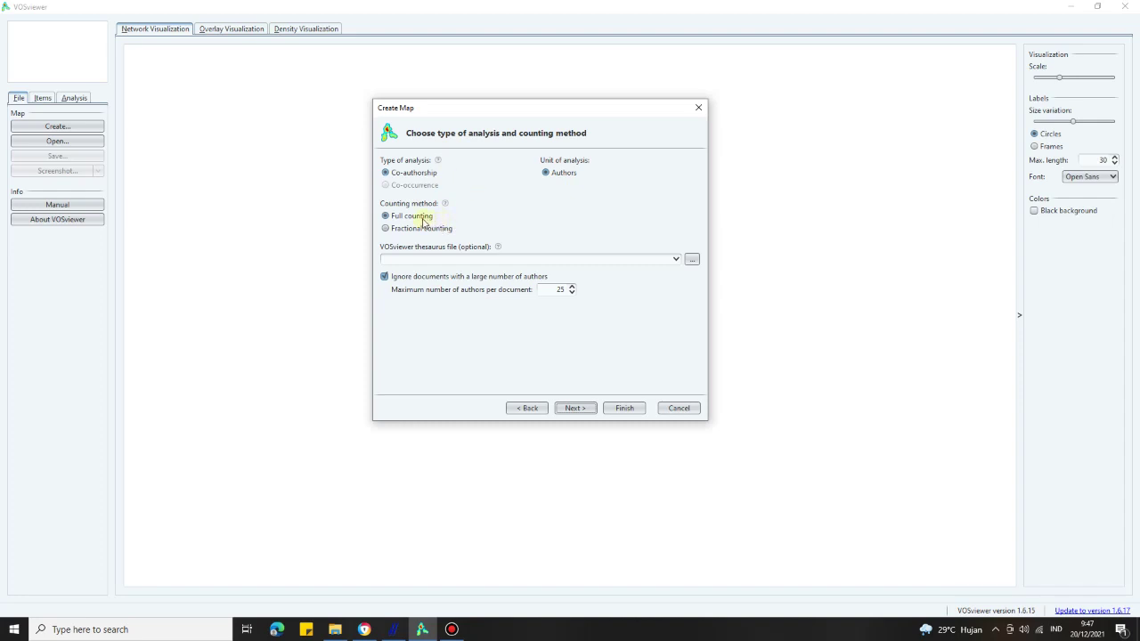
pyautogui.click(575, 409)
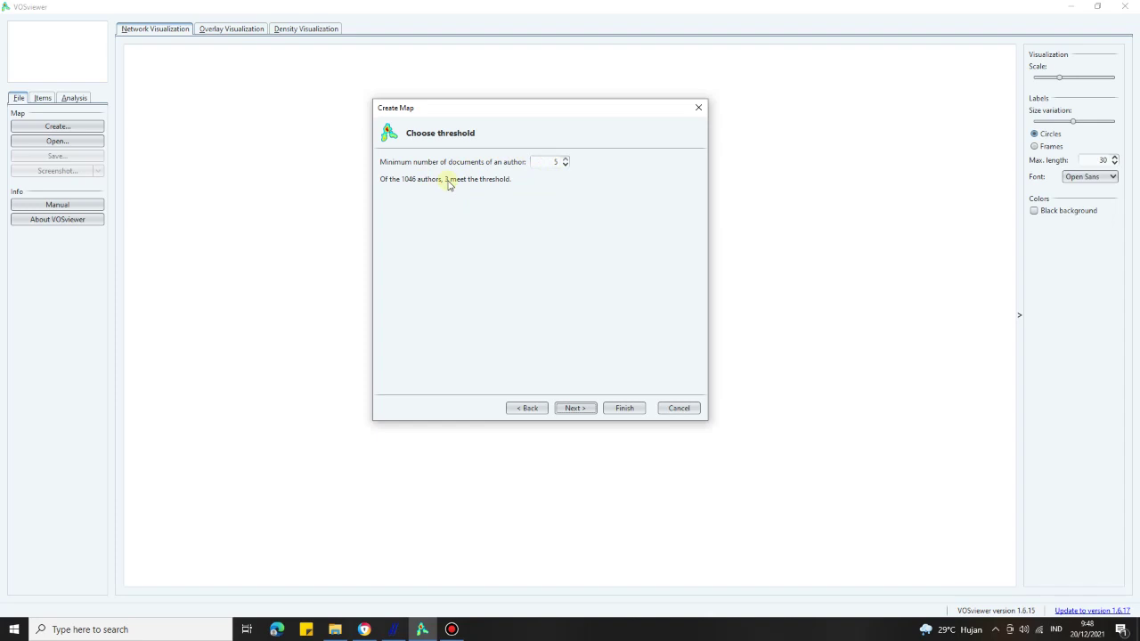
pyautogui.click(565, 165)
pyautogui.click(565, 165)
pyautogui.click(565, 166)
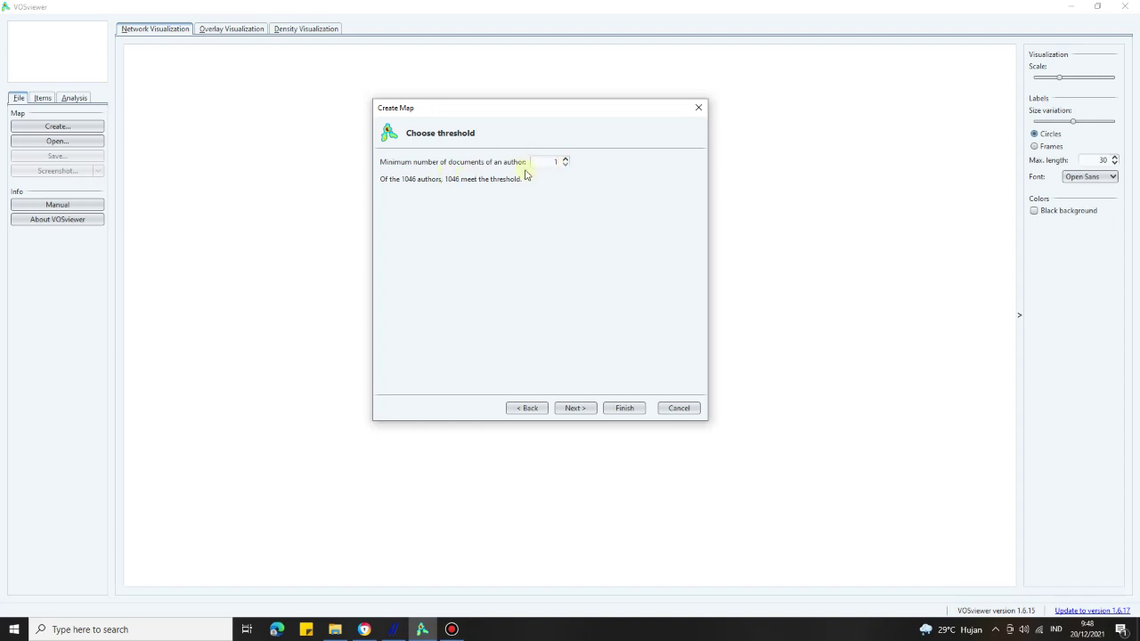
pyautogui.click(565, 159)
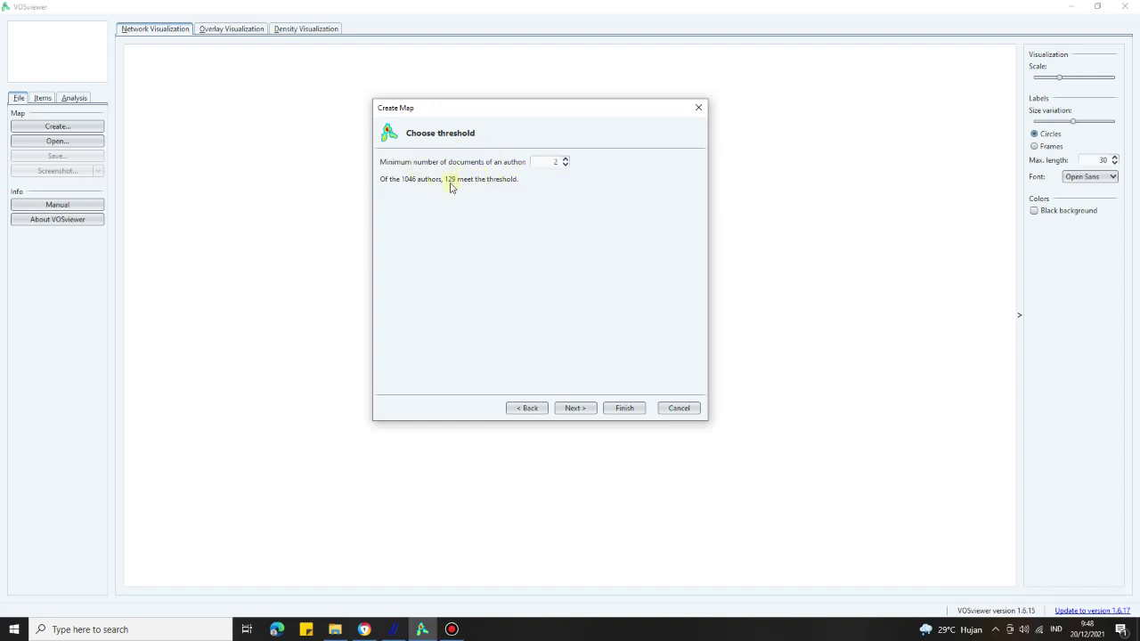
pyautogui.click(565, 166)
pyautogui.click(575, 410)
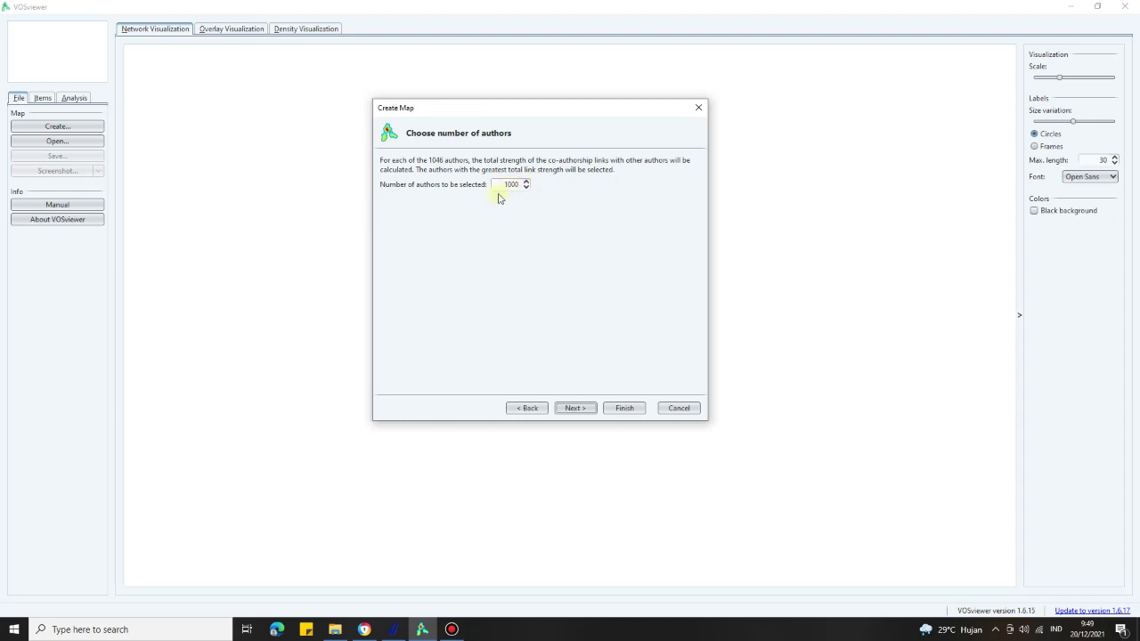
pyautogui.click(575, 409)
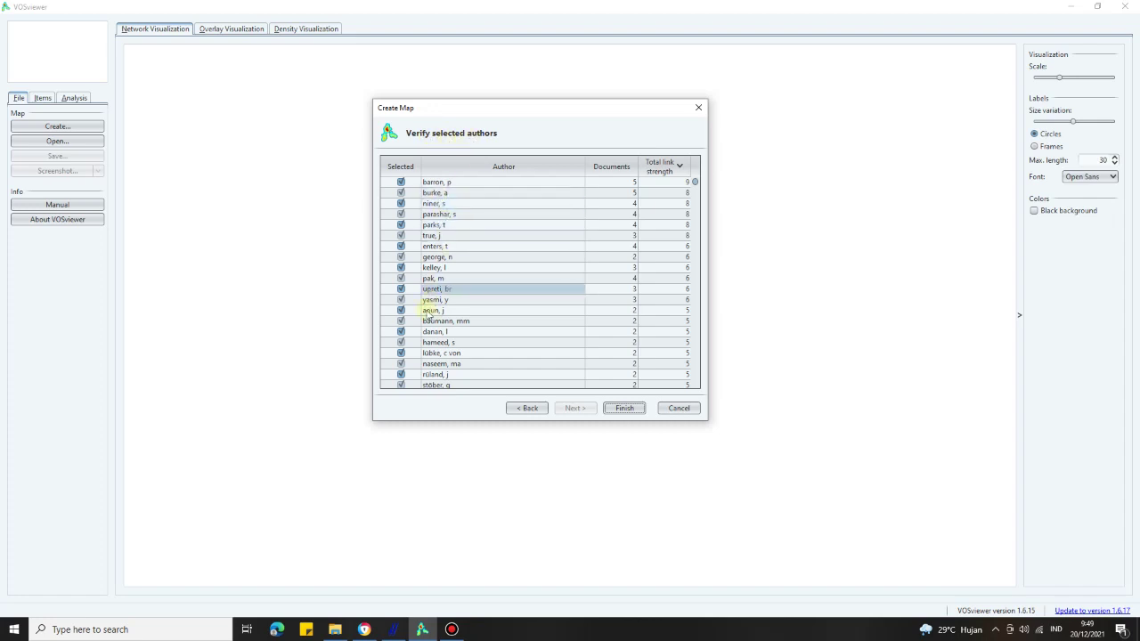
# - Exclude the last five authors of the verification list, whose names are in Arabic script or unreadable characters
pyautogui.scroll(-10, 465, 263)
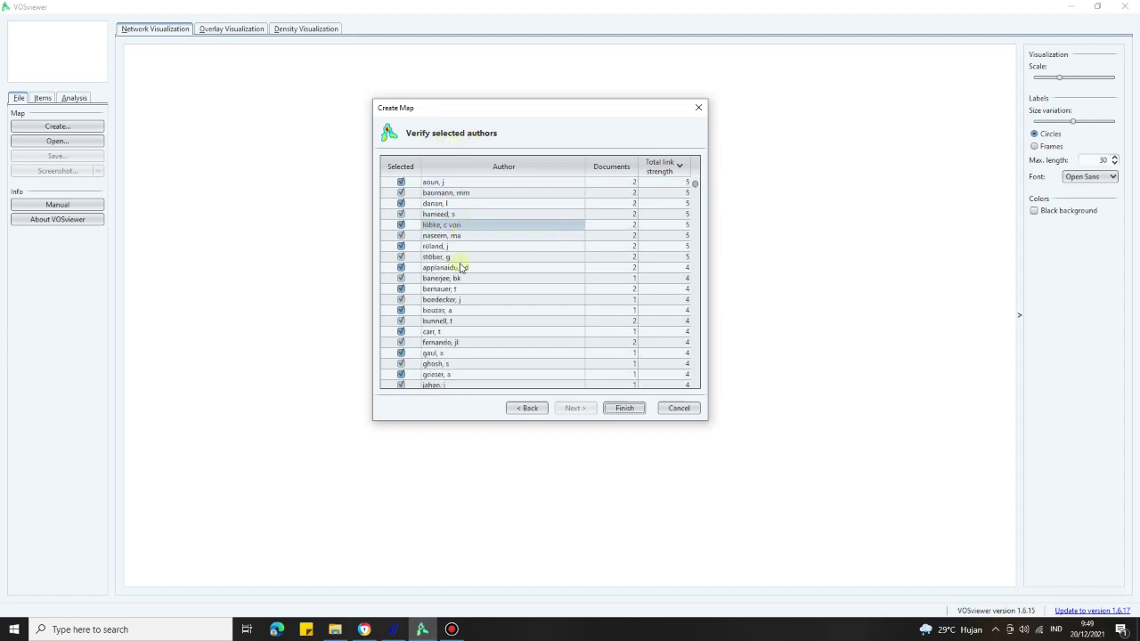
pyautogui.click(694, 187)
pyautogui.moveTo(696, 195); pyautogui.dragTo(700, 390)
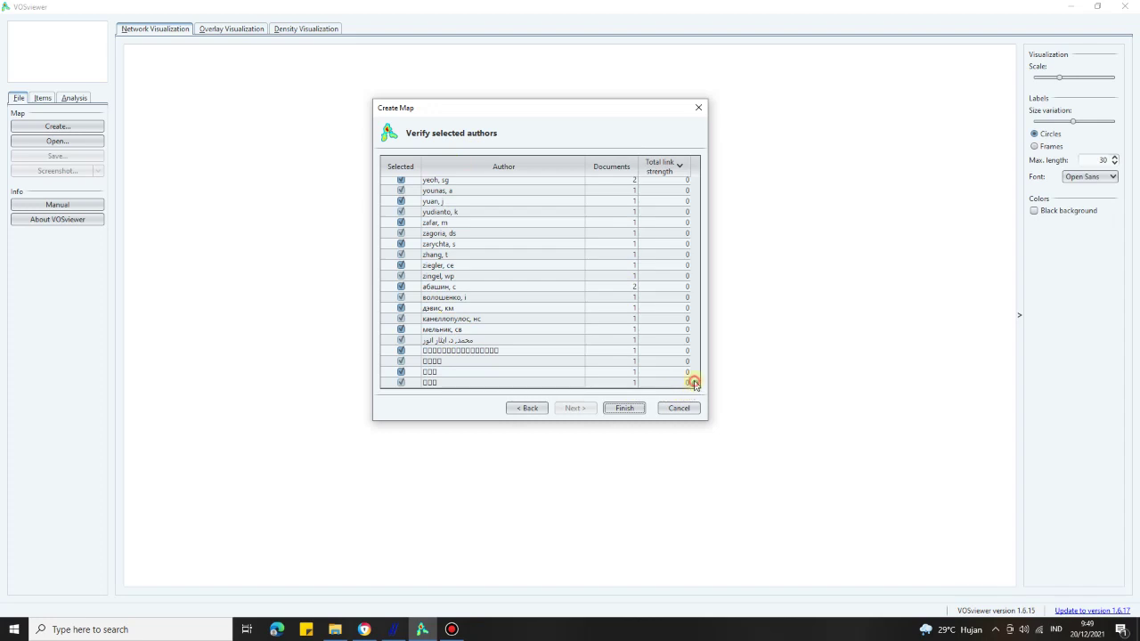
pyautogui.scroll(3, 687, 378)
pyautogui.scroll(-3, 686, 381)
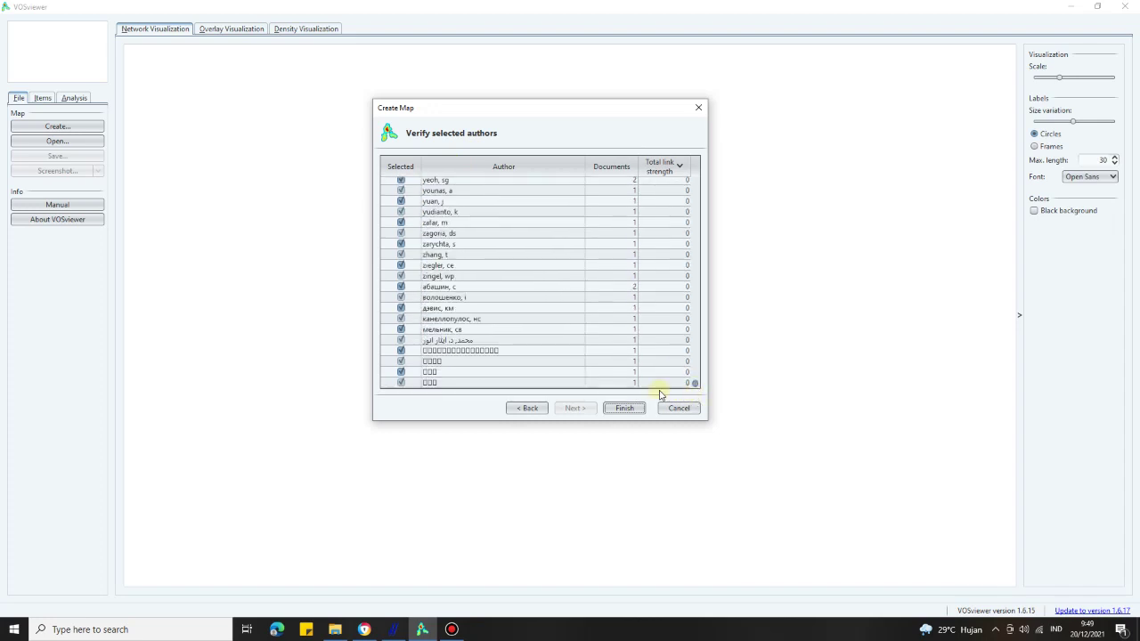
pyautogui.click(401, 340)
pyautogui.click(400, 350)
pyautogui.click(401, 361)
pyautogui.click(401, 372)
pyautogui.click(401, 382)
pyautogui.click(458, 352)
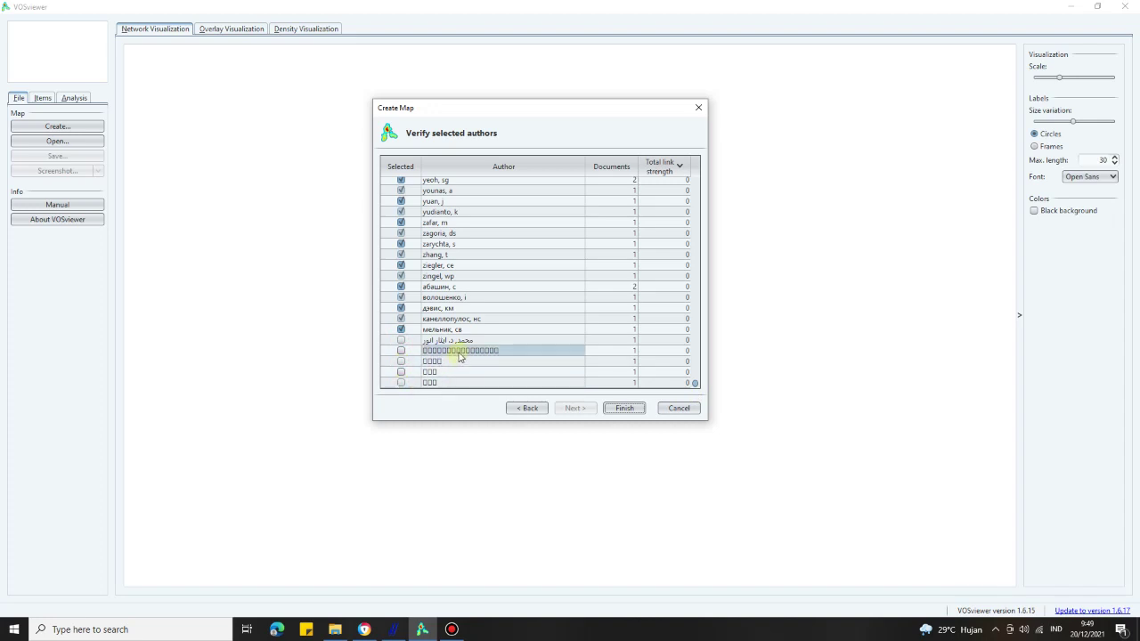
pyautogui.click(471, 341)
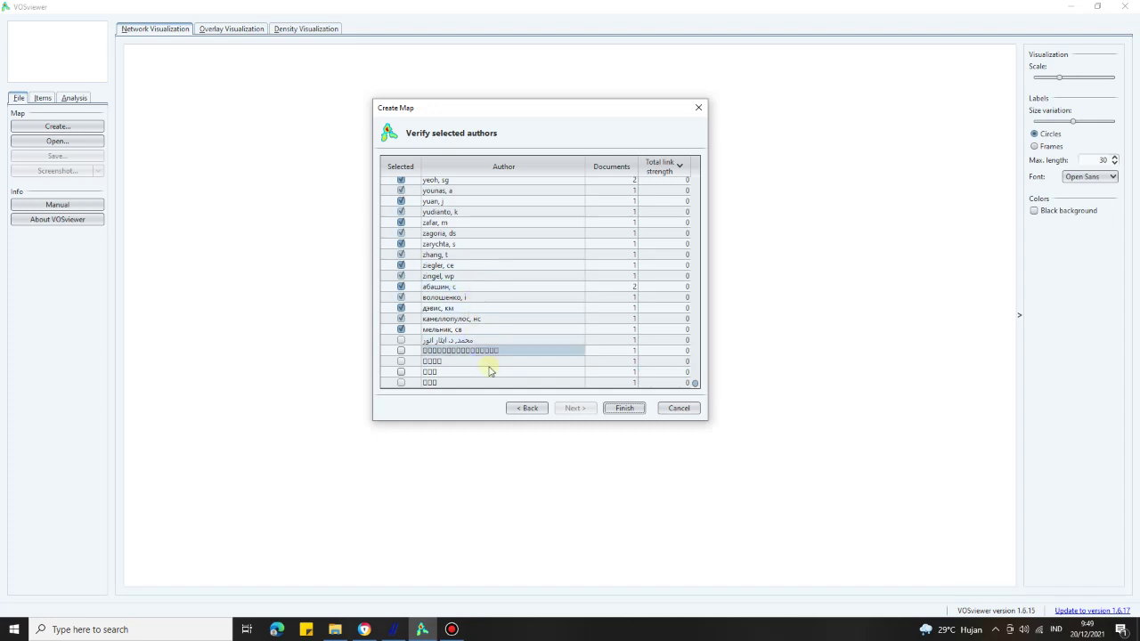
# - Exclude the five authors with Cyrillic names near the end of the list and keep the Arabic-script author excluded
pyautogui.click(402, 287)
pyautogui.click(401, 298)
pyautogui.click(402, 309)
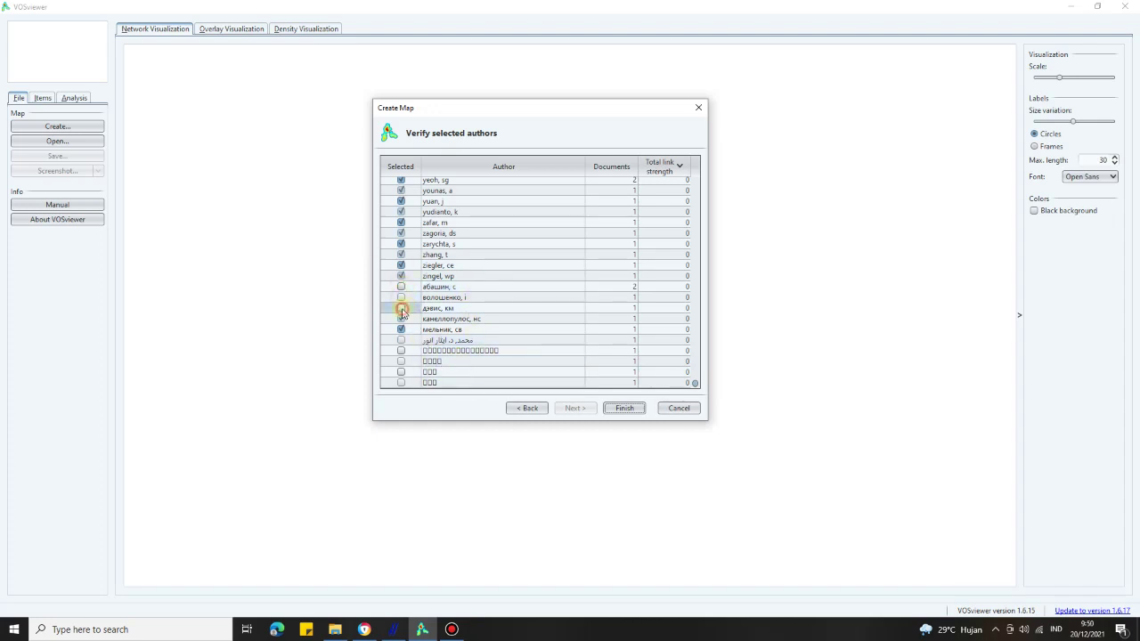
pyautogui.click(401, 319)
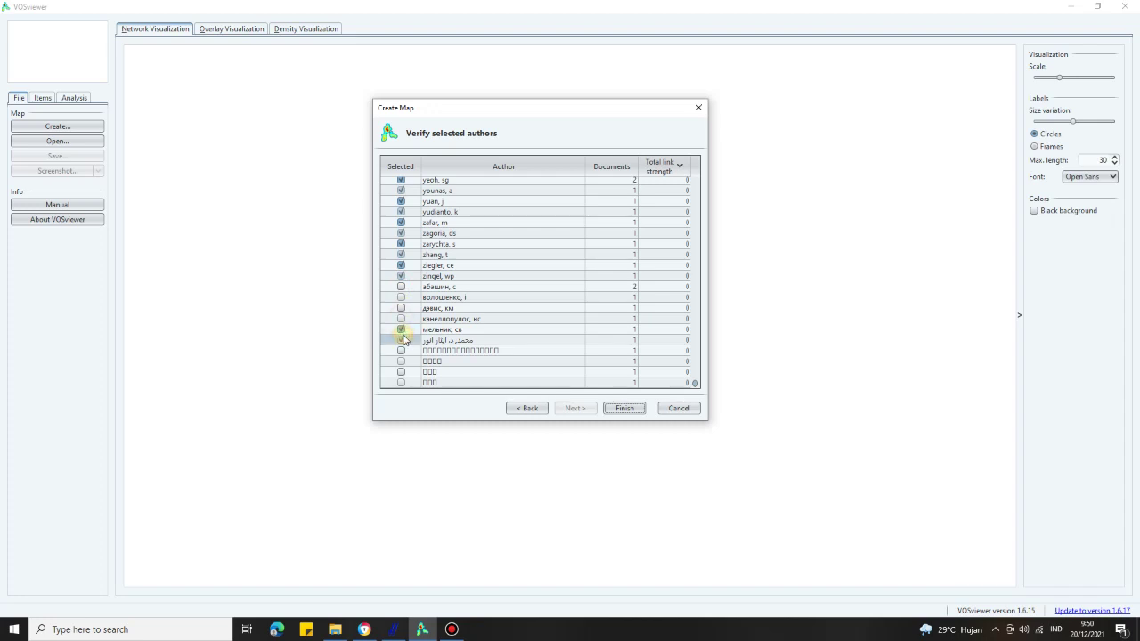
pyautogui.click(404, 329)
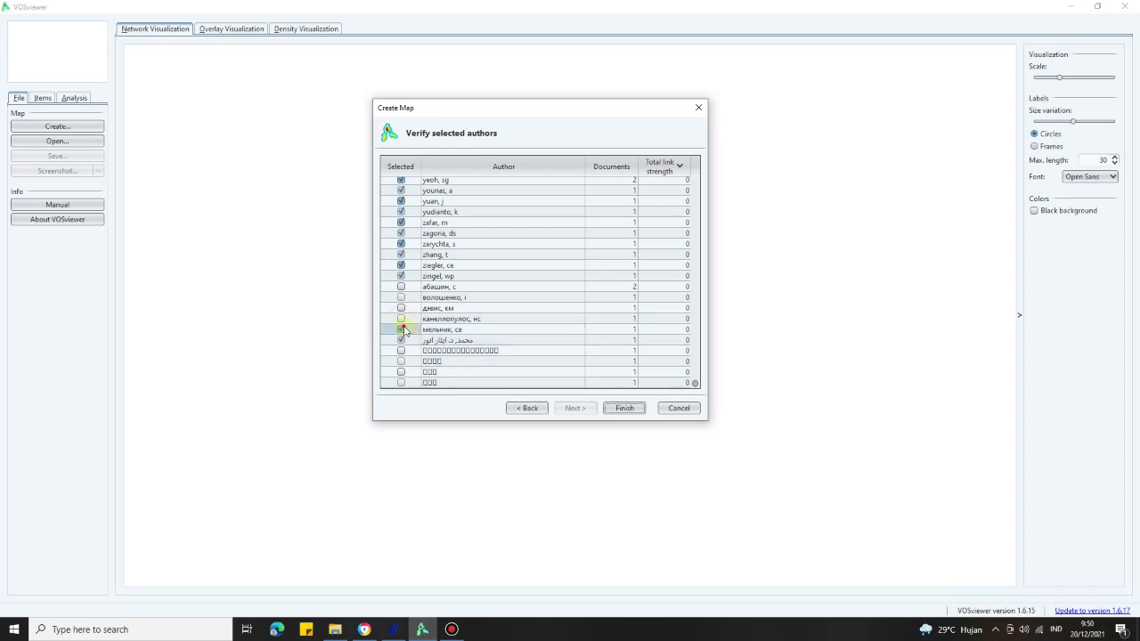
pyautogui.click(401, 340)
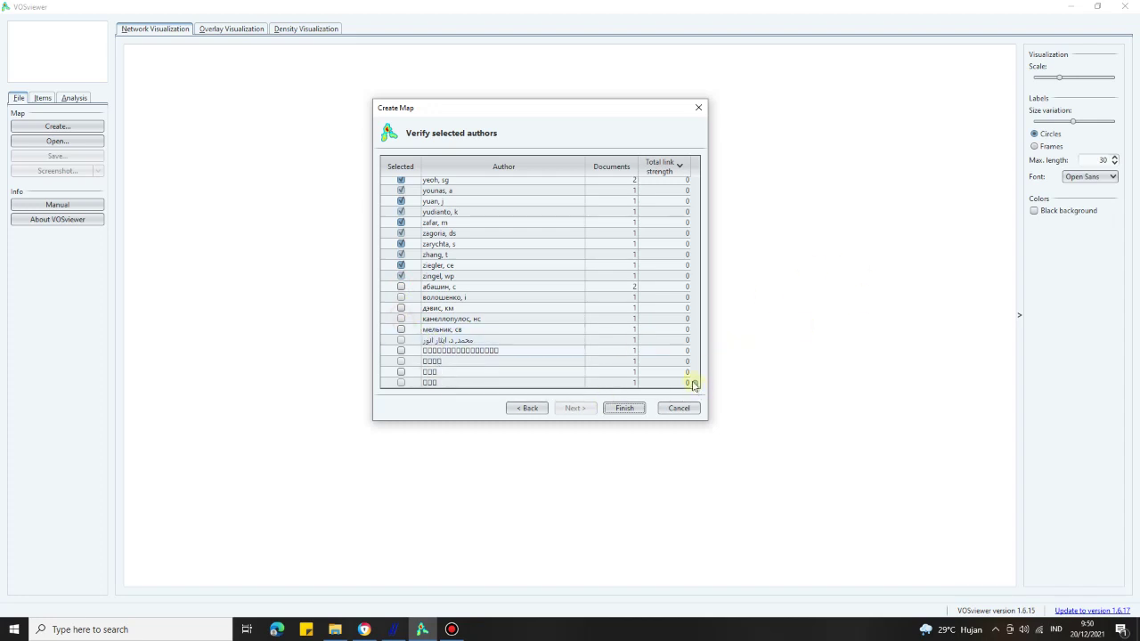
# - Finish creating the map and show only the largest set of connected items
pyautogui.moveTo(693, 384); pyautogui.dragTo(698, 427)
pyautogui.click(631, 409)
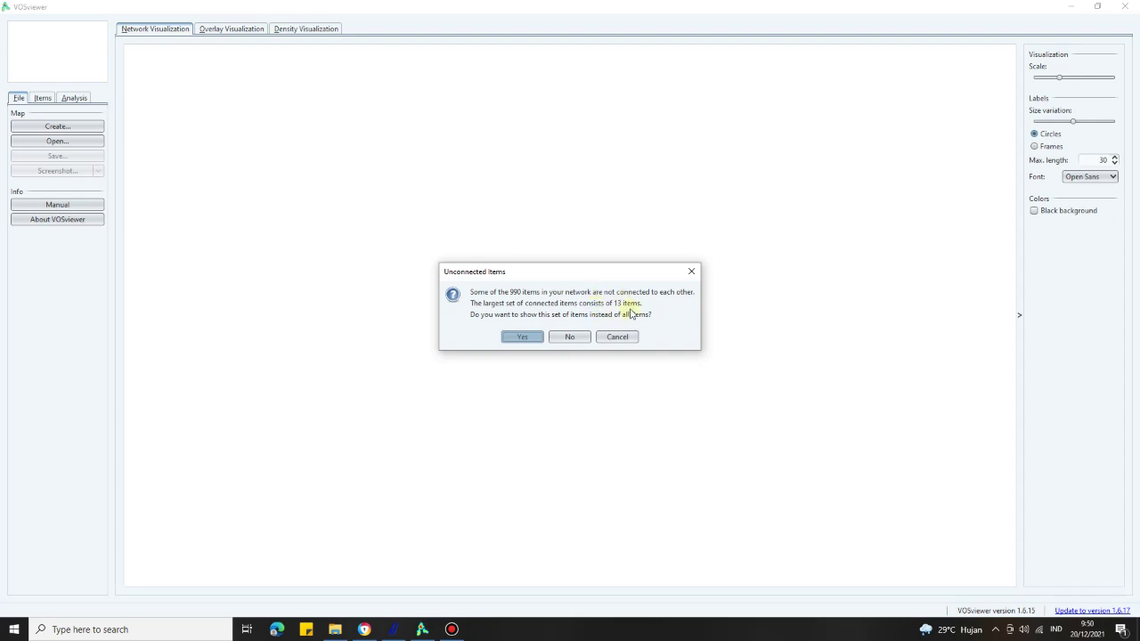
pyautogui.click(526, 337)
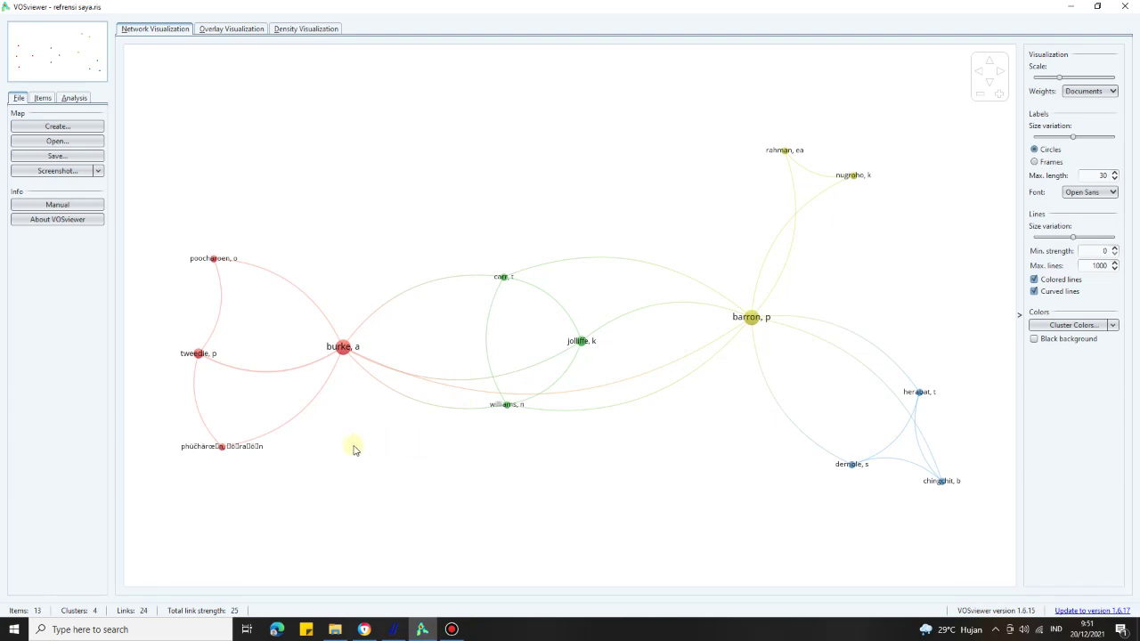
# - Examine the co-authorship links of the main authors in the red, green, yellow and blue clusters
pyautogui.moveTo(344, 356)
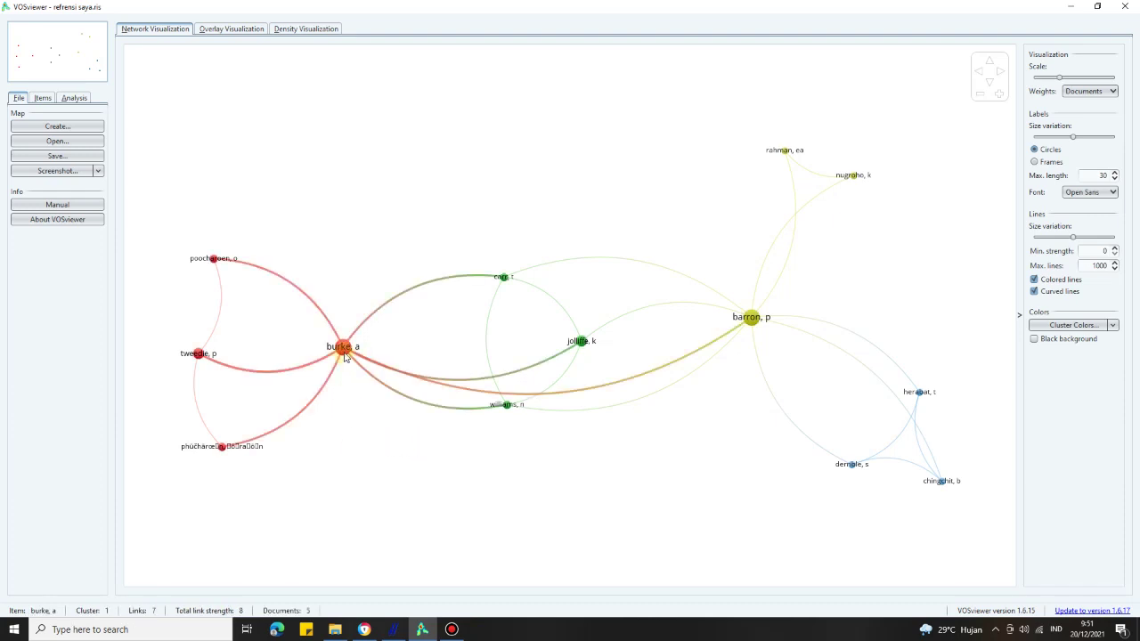
pyautogui.moveTo(586, 350)
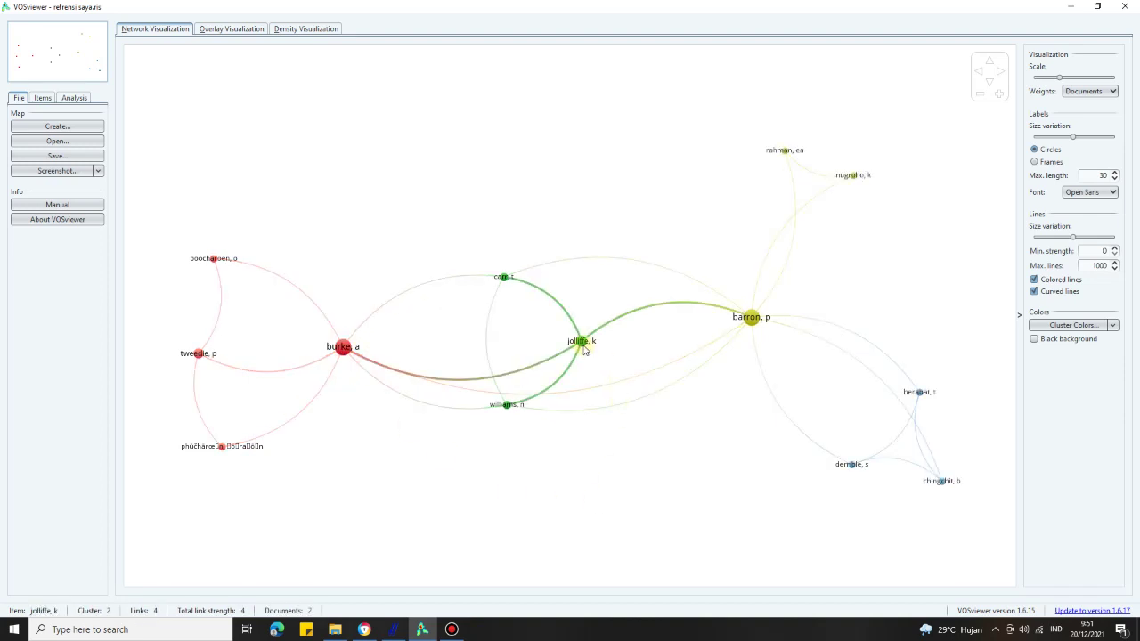
pyautogui.moveTo(759, 325)
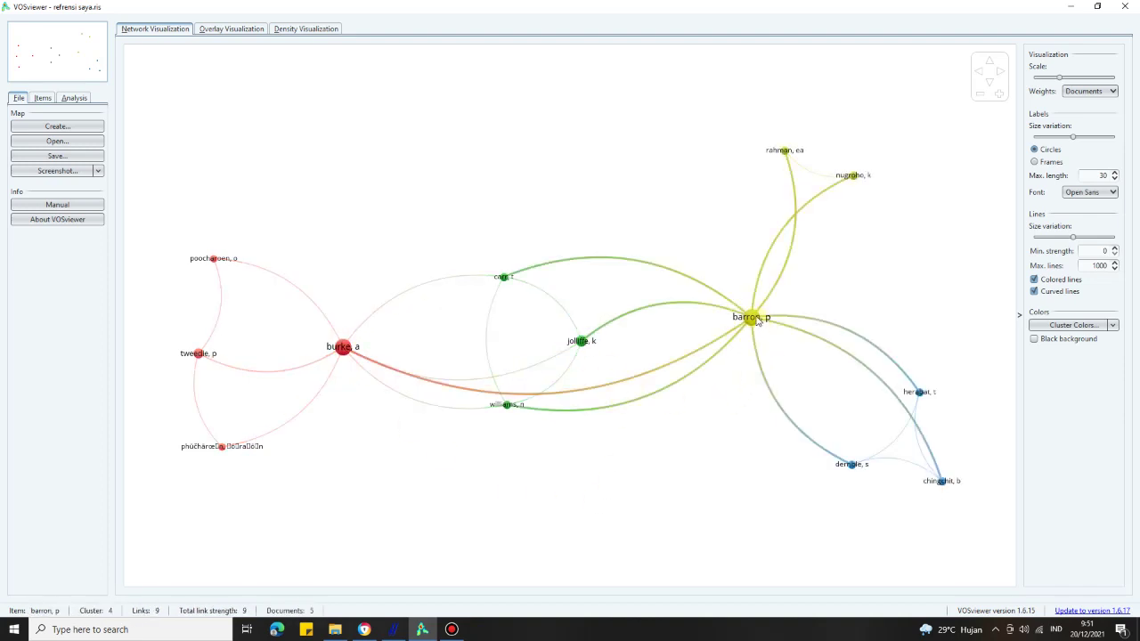
pyautogui.moveTo(944, 485)
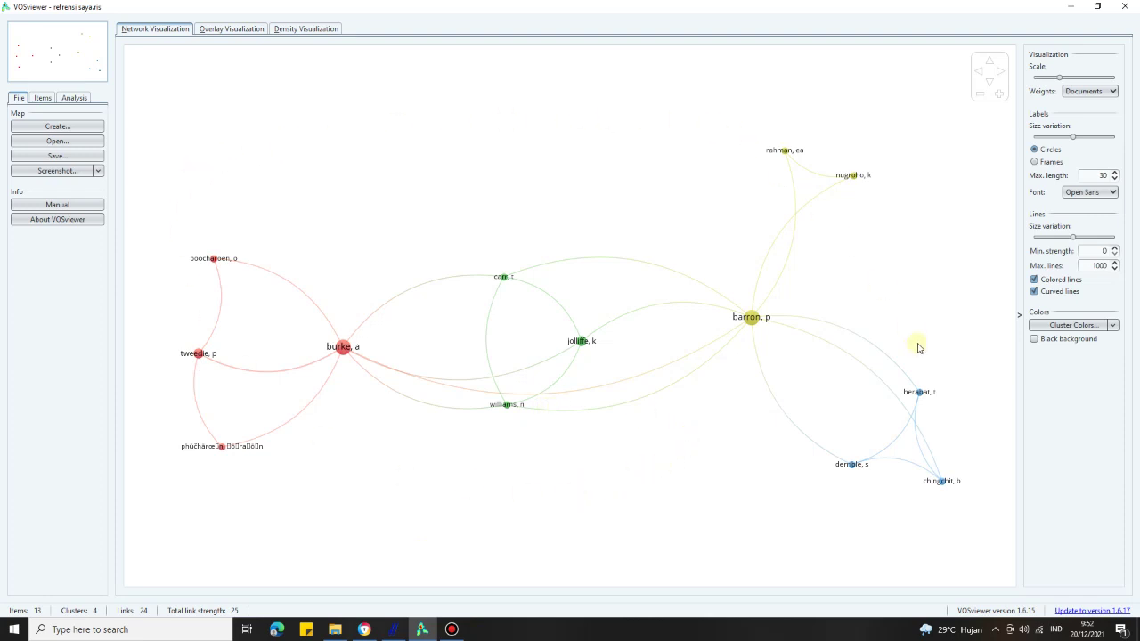
pyautogui.moveTo(339, 354)
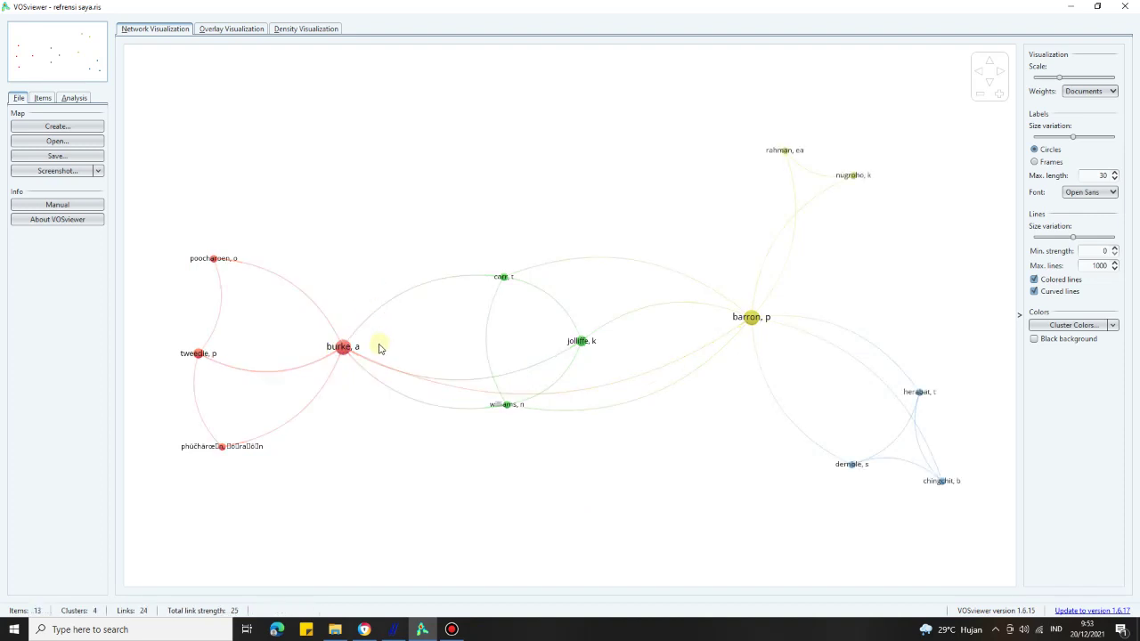
pyautogui.moveTo(752, 323)
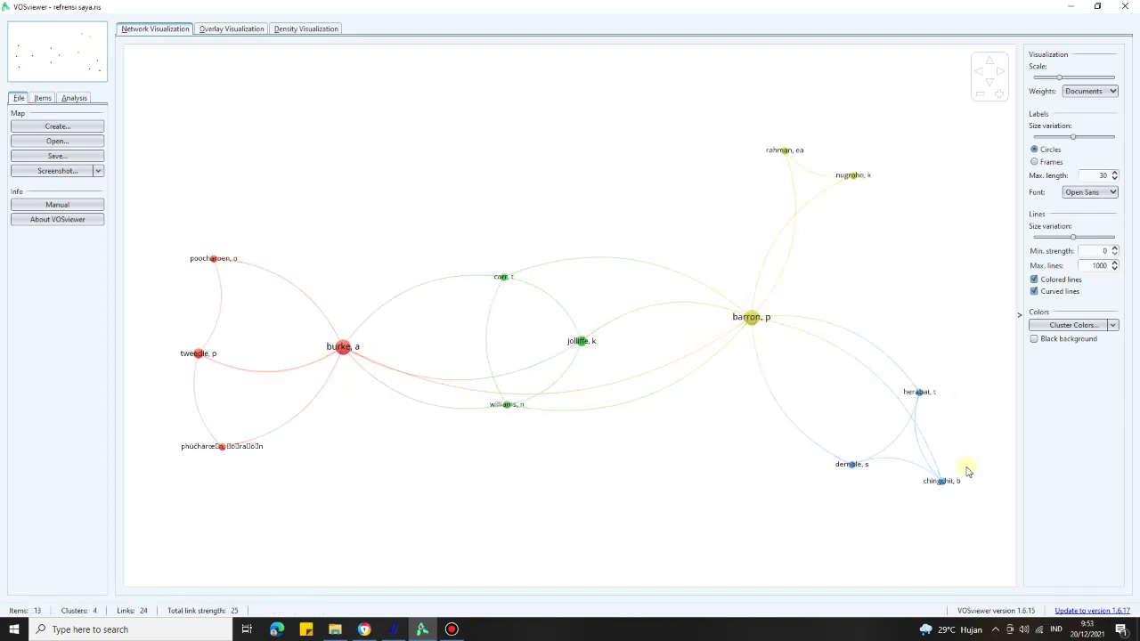
pyautogui.moveTo(943, 486)
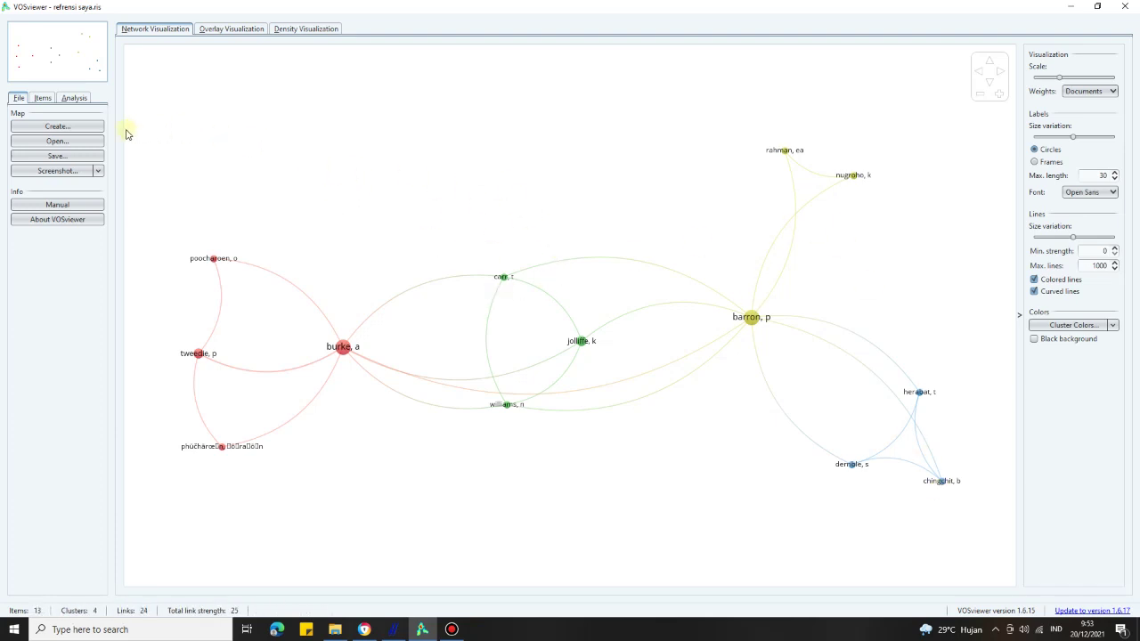
# - Start creating a new map based on text data
pyautogui.click(57, 126)
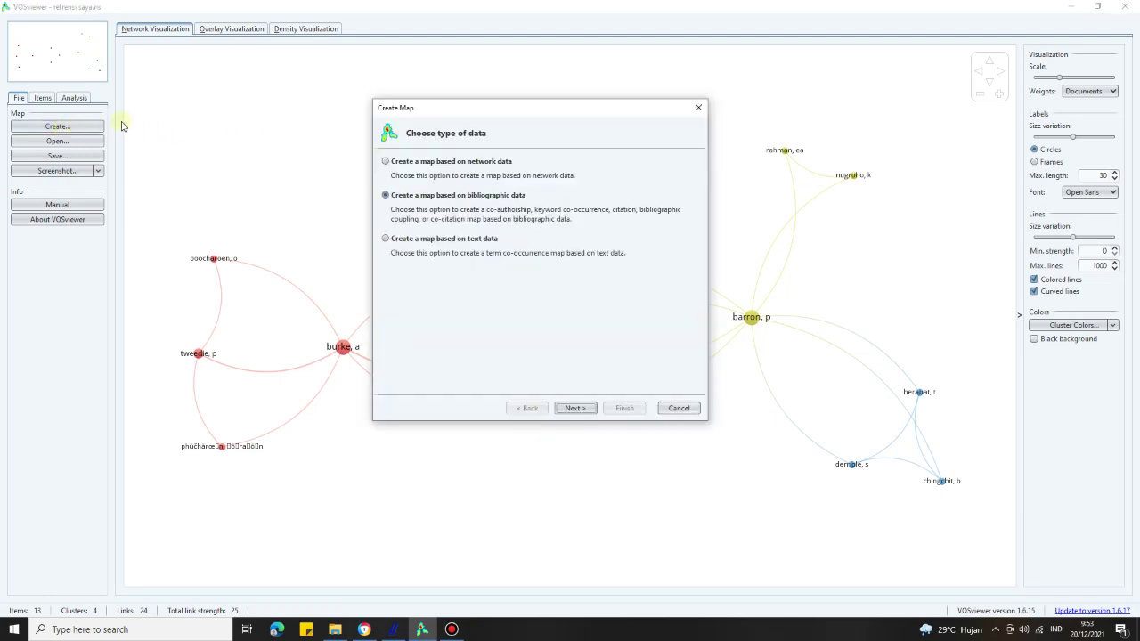
pyautogui.click(436, 241)
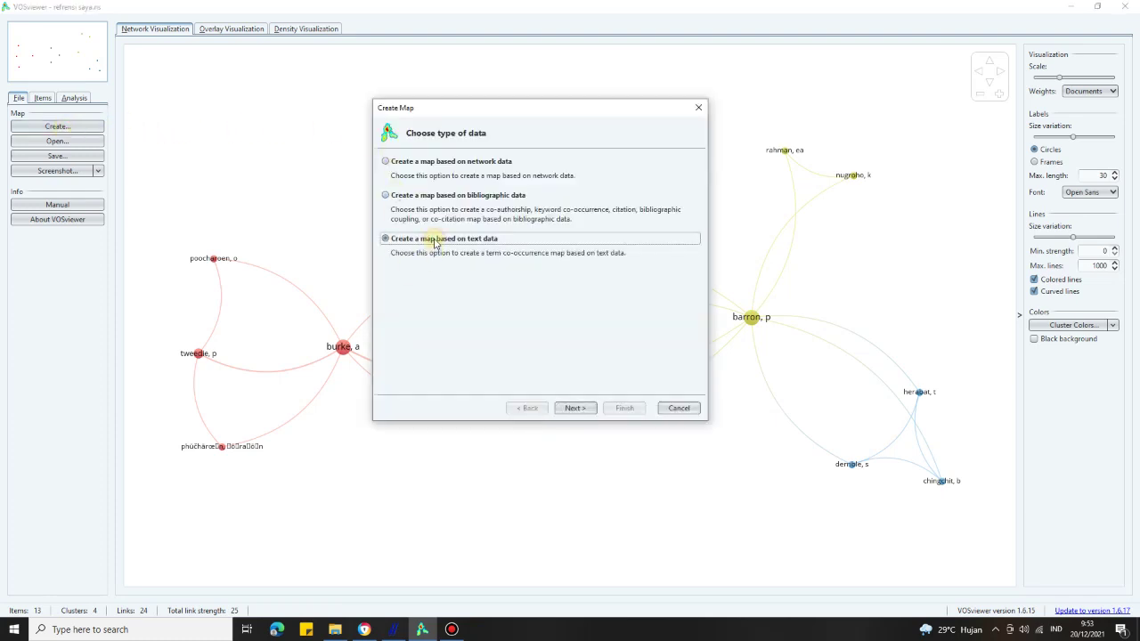
pyautogui.click(575, 411)
pyautogui.moveTo(607, 110); pyautogui.dragTo(521, 254)
pyautogui.click(184, 396)
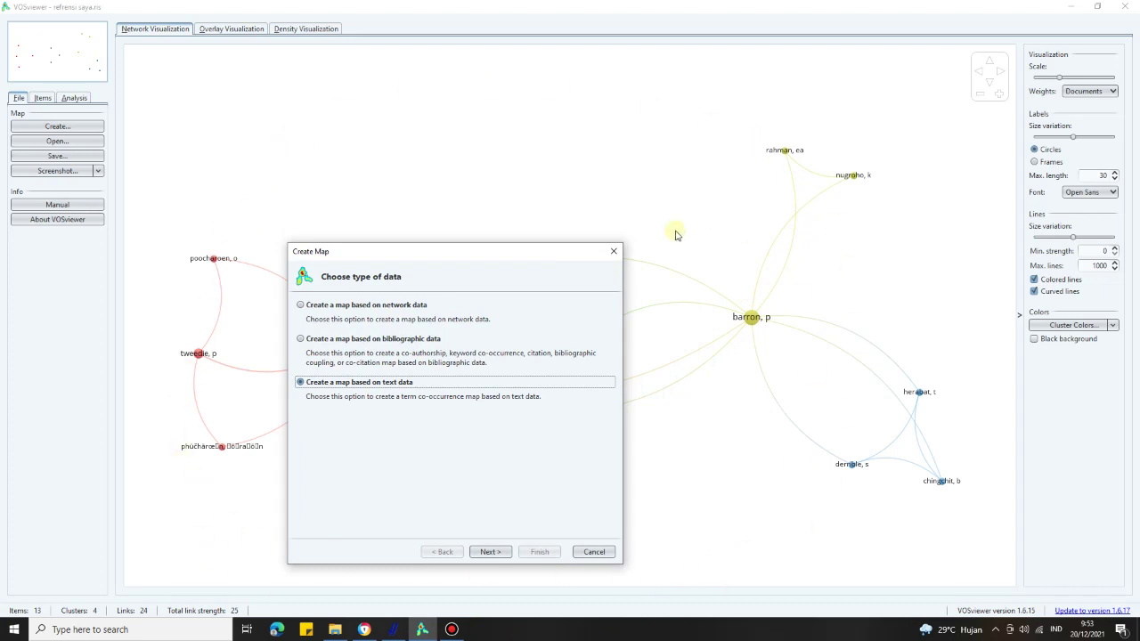
pyautogui.moveTo(466, 258); pyautogui.dragTo(536, 168)
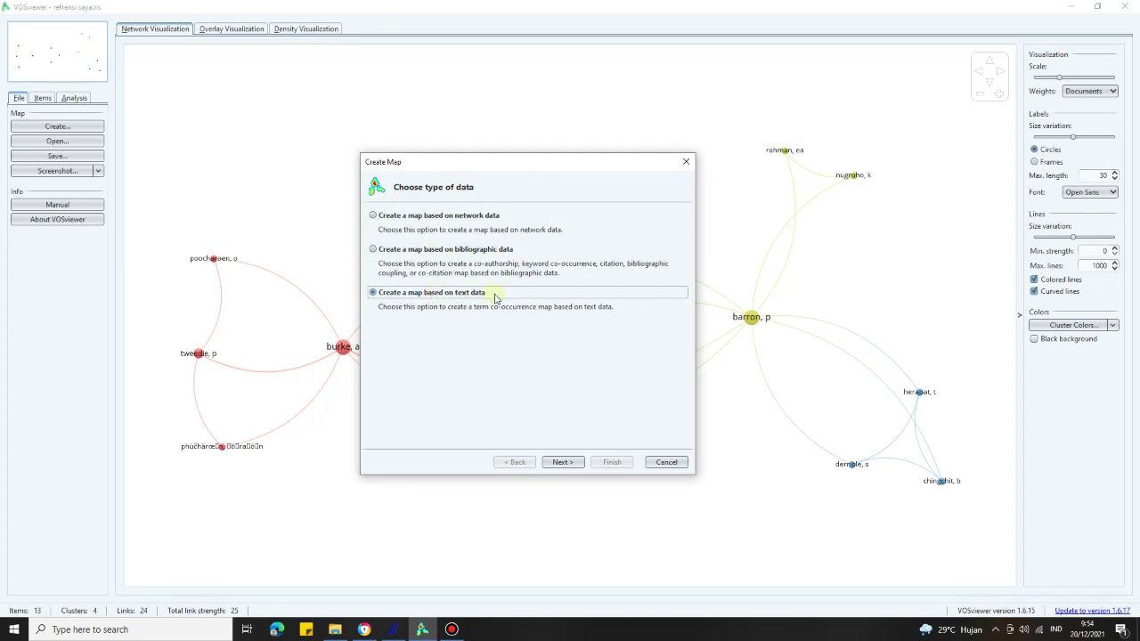
pyautogui.click(561, 463)
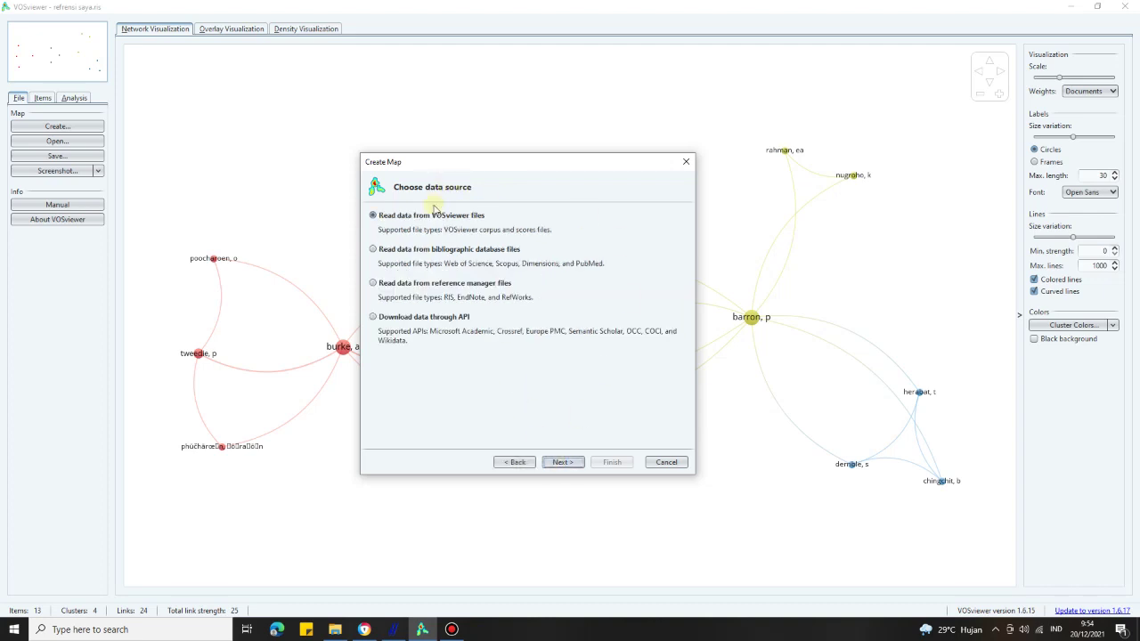
# - Read the data from reference manager files and load the RIS file refrensi saya.ris
pyautogui.click(373, 284)
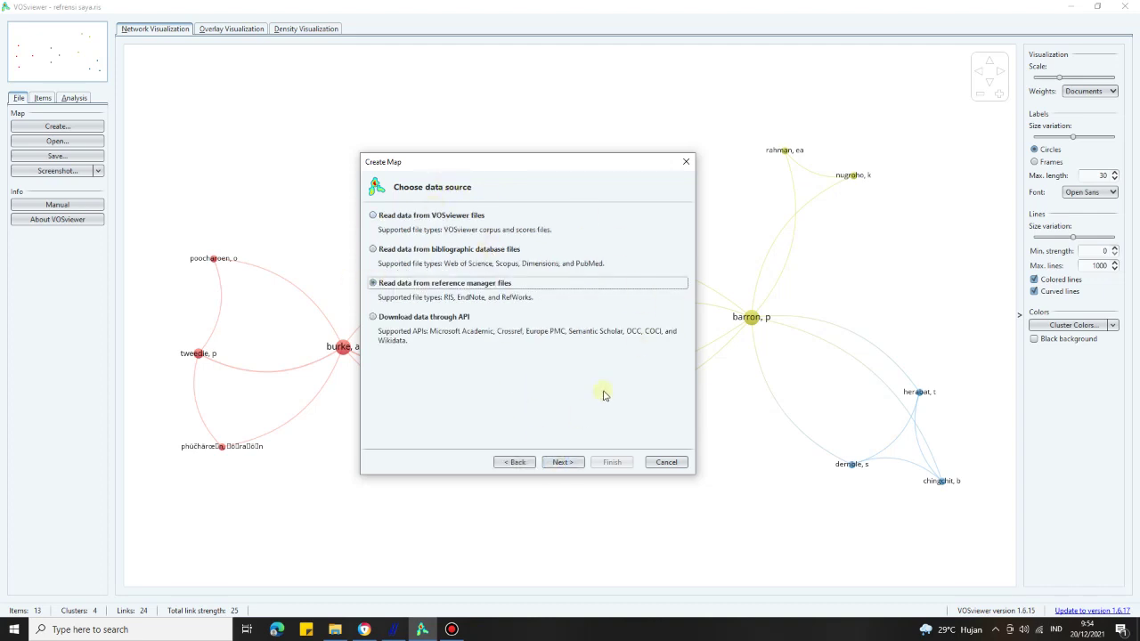
pyautogui.click(569, 464)
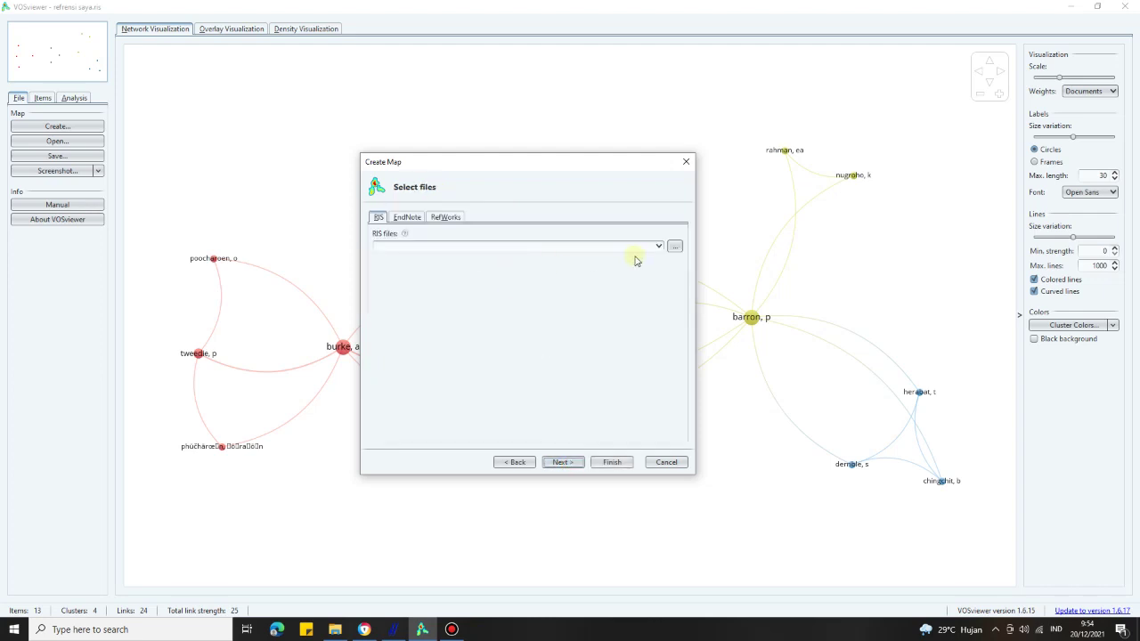
pyautogui.click(675, 247)
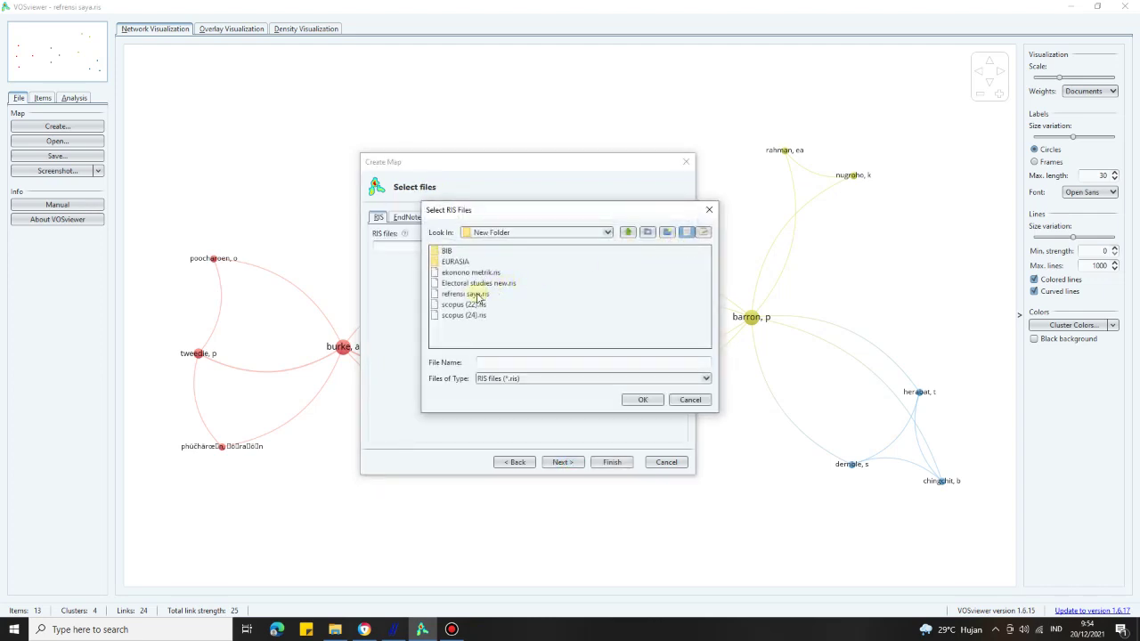
pyautogui.doubleClick(478, 294)
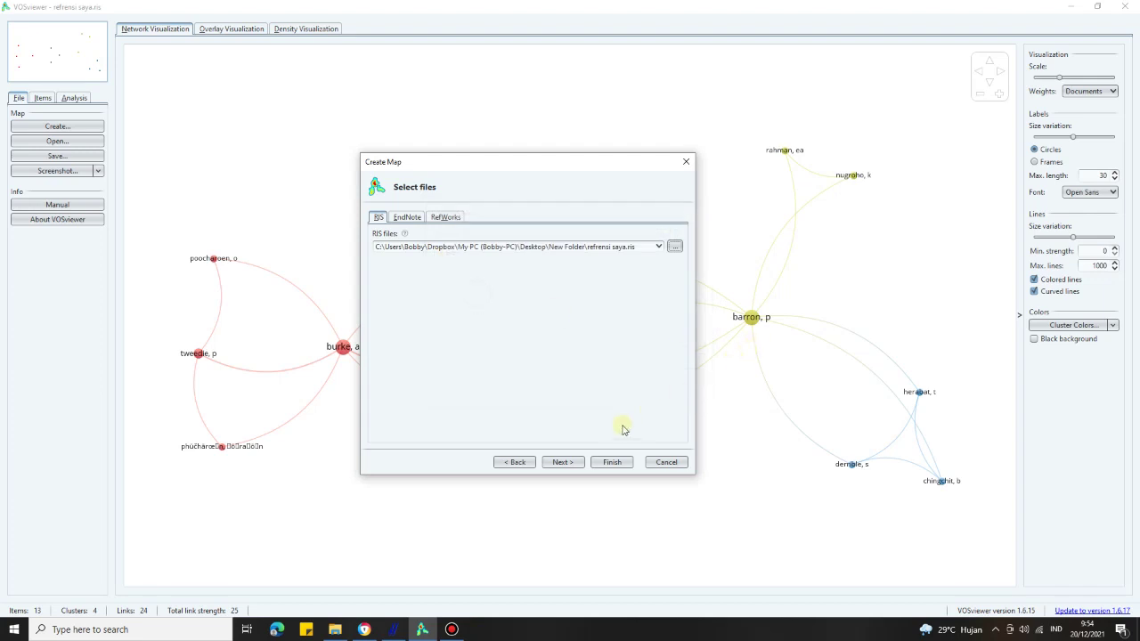
pyautogui.click(565, 463)
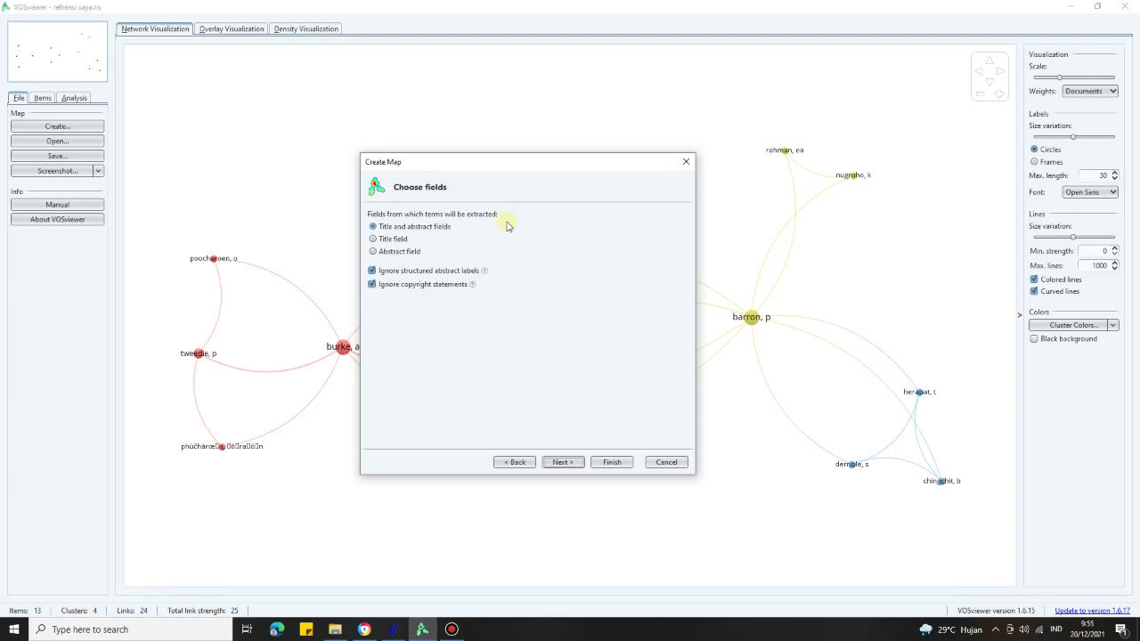
# - Extract terms from the title and abstract fields, ignoring structured abstract labels and copyright statements, and use full counting
pyautogui.click(521, 164)
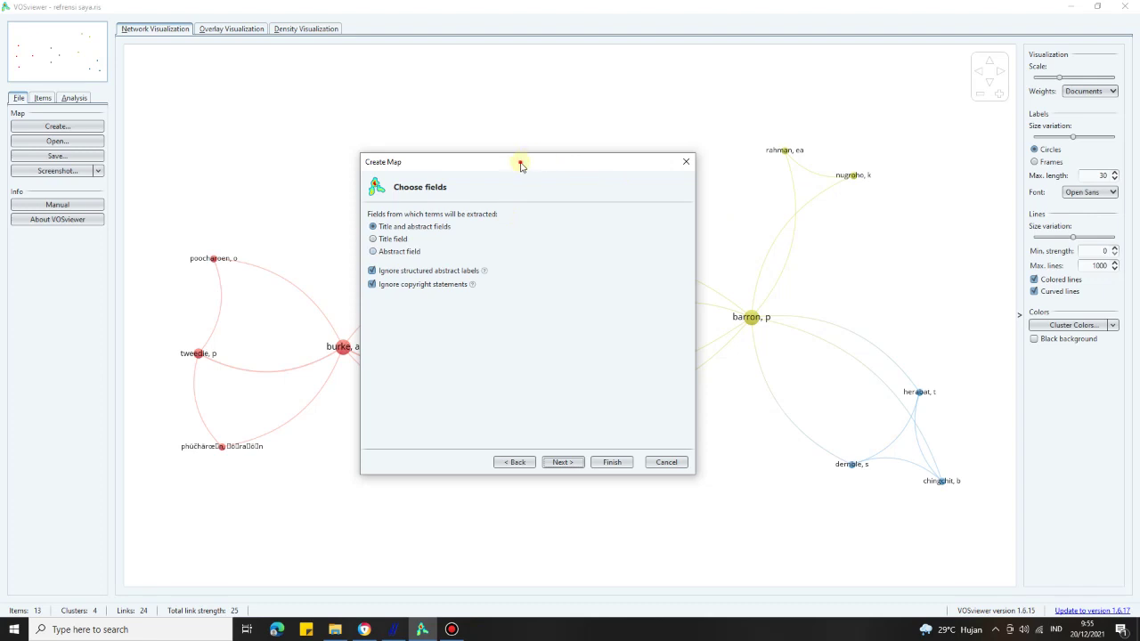
pyautogui.moveTo(521, 166); pyautogui.dragTo(576, 150)
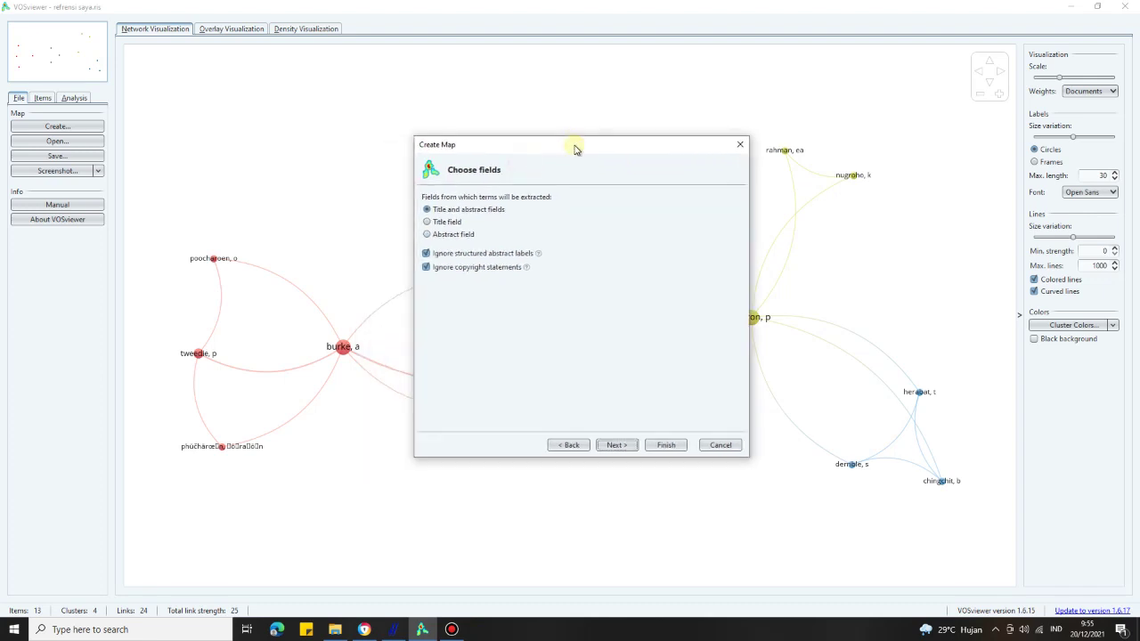
pyautogui.moveTo(575, 149); pyautogui.dragTo(585, 152)
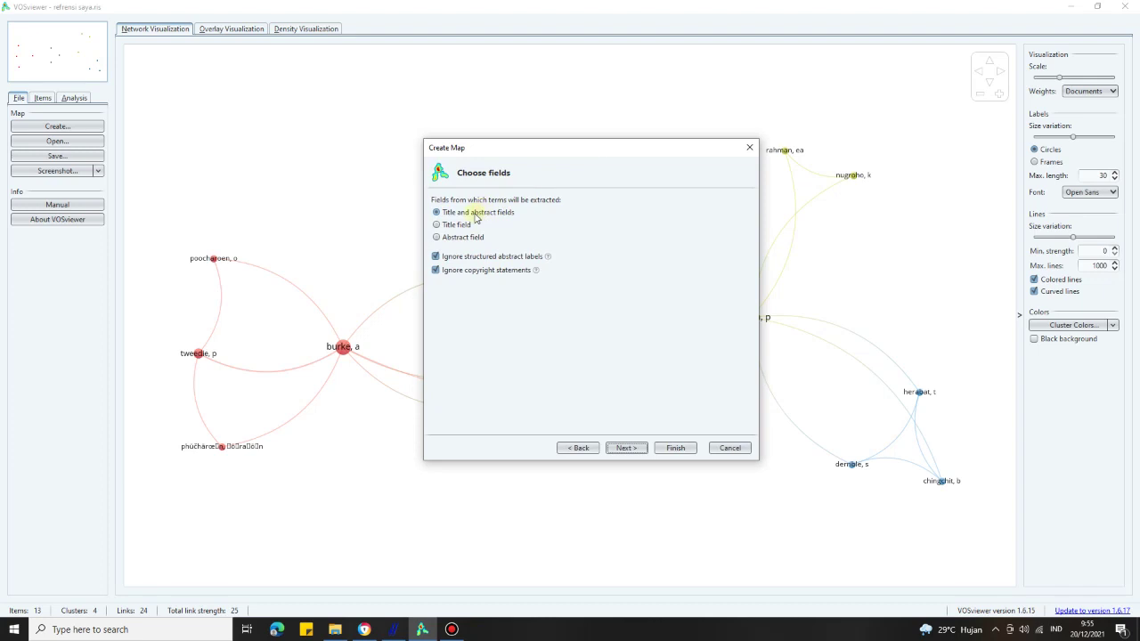
pyautogui.moveTo(569, 158); pyautogui.dragTo(573, 170)
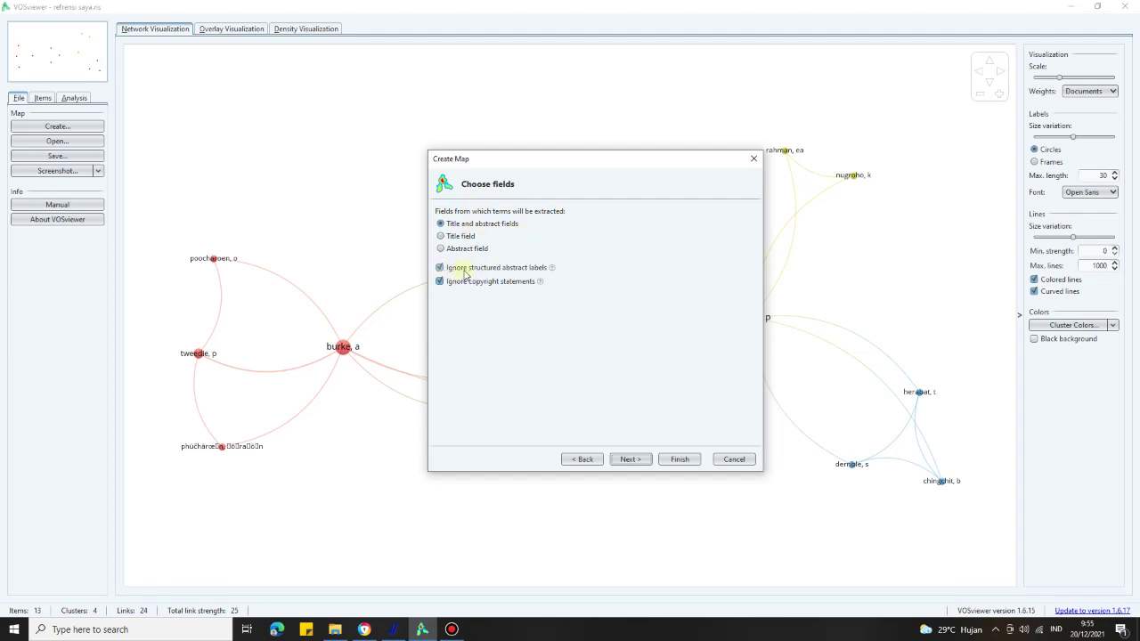
pyautogui.click(630, 459)
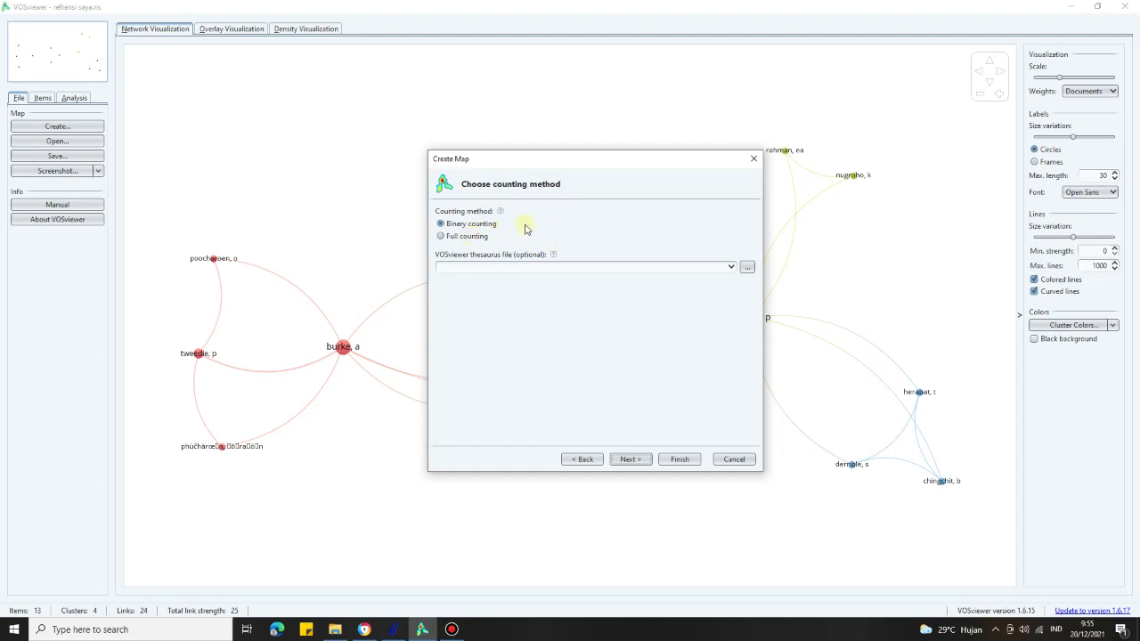
pyautogui.click(469, 239)
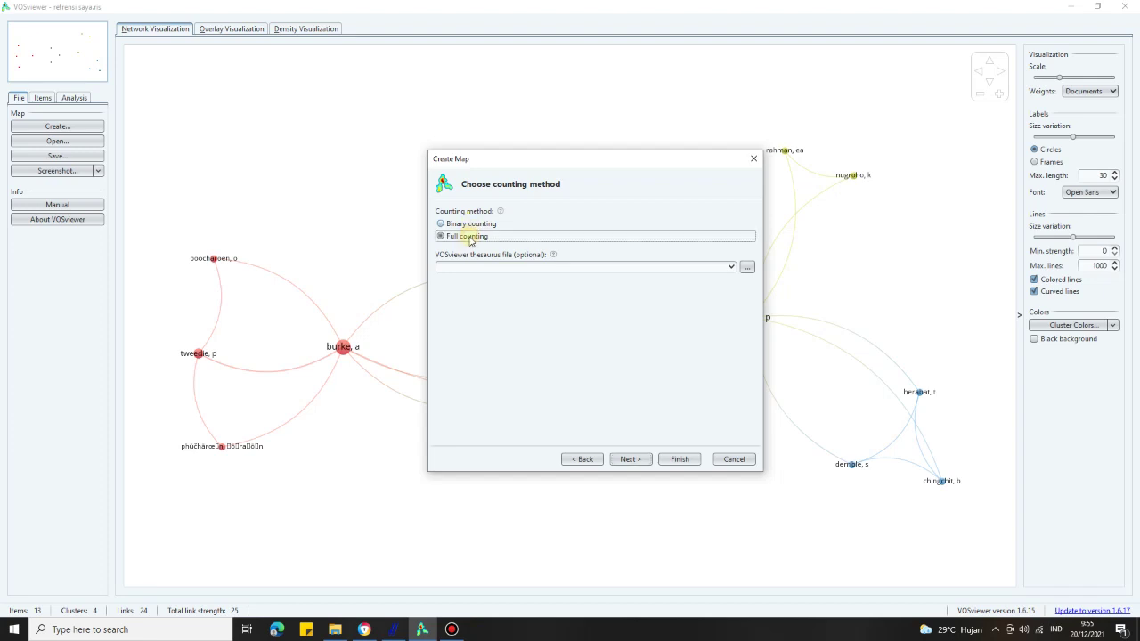
pyautogui.click(630, 459)
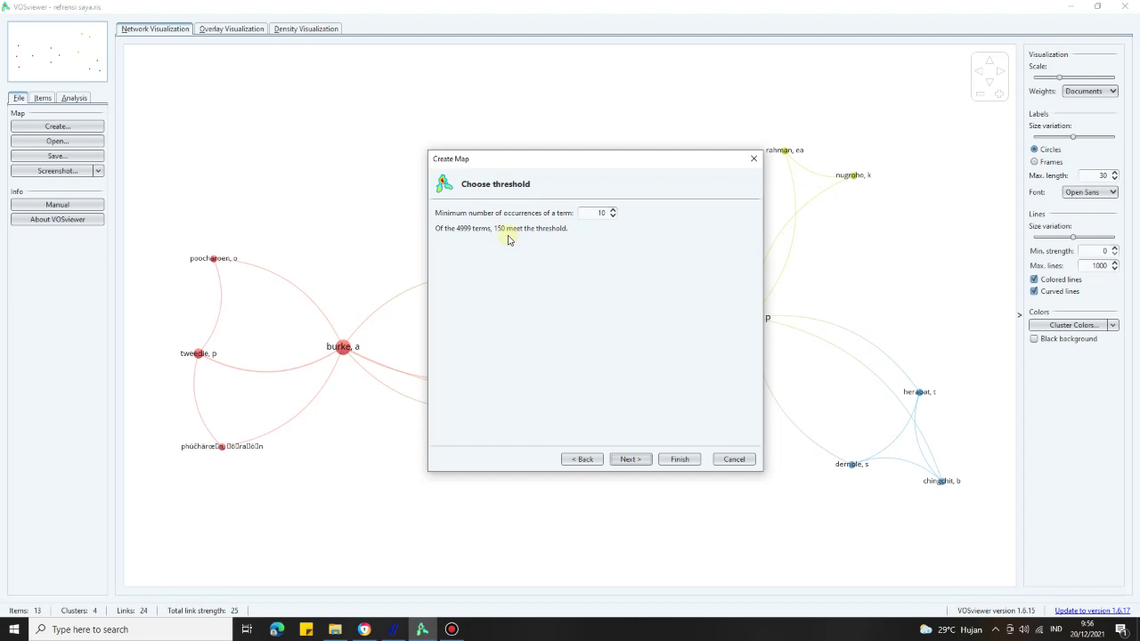
# - Set the minimum number of occurrences of a term to 1 and continue to the number of terms
pyautogui.click(613, 216)
pyautogui.click(613, 217)
pyautogui.click(613, 217)
pyautogui.click(613, 217)
pyautogui.click(613, 217)
pyautogui.click(613, 217)
pyautogui.click(613, 217)
pyautogui.click(612, 215)
pyautogui.click(612, 210)
pyautogui.click(613, 216)
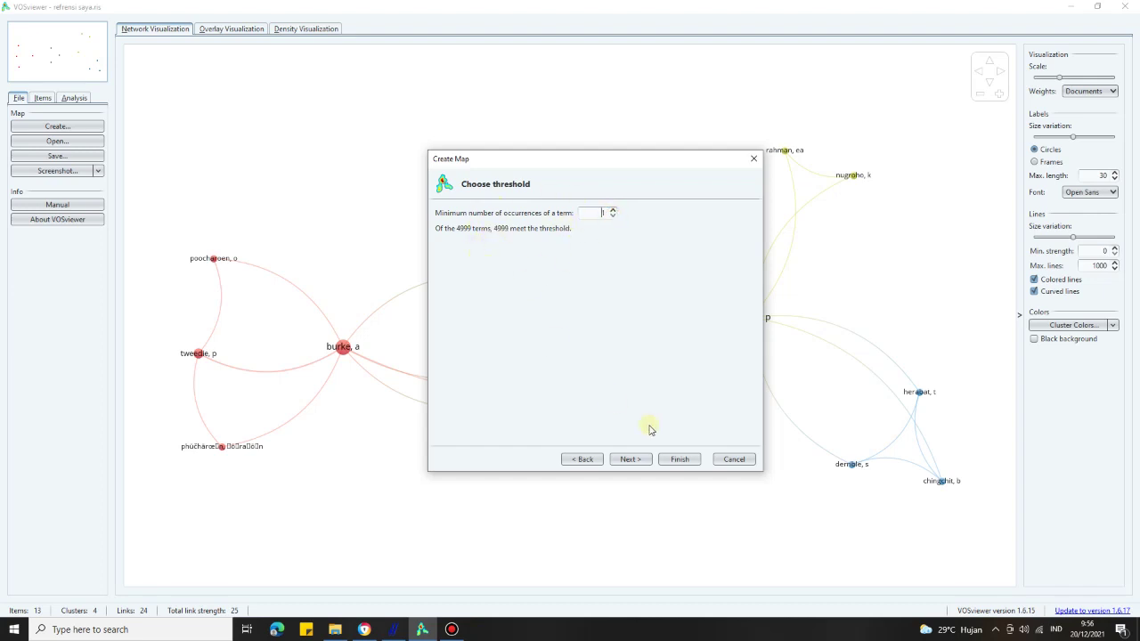
pyautogui.click(638, 462)
pyautogui.click(638, 461)
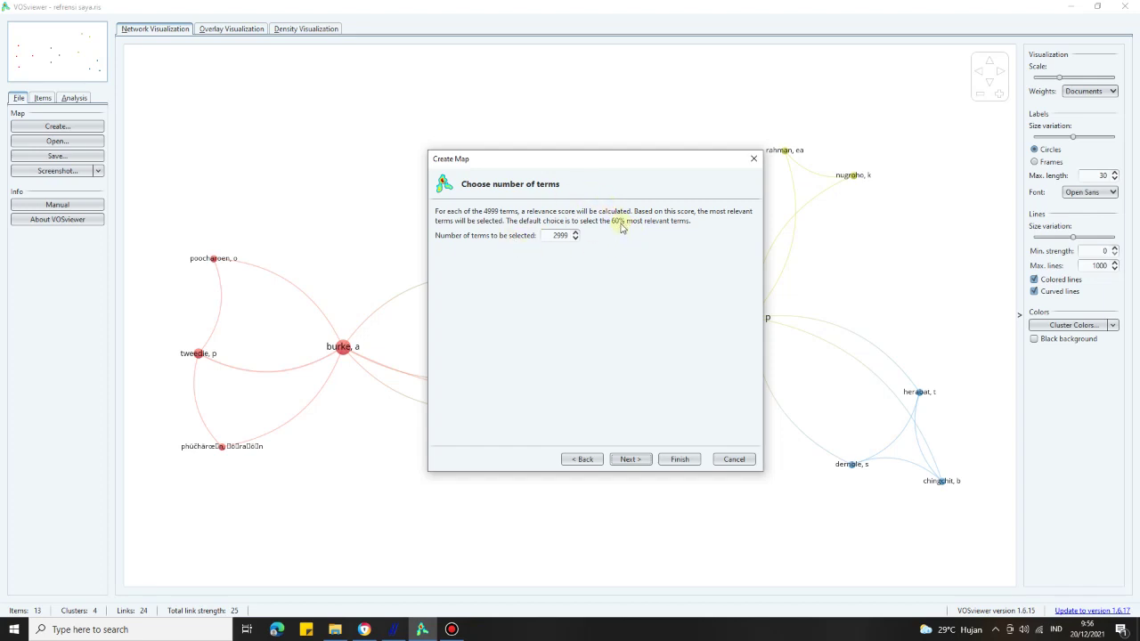
# - Raise the number of terms to be selected slightly above the default and continue to the term verification list
pyautogui.click(576, 232)
pyautogui.click(576, 234)
pyautogui.click(577, 233)
pyautogui.click(576, 234)
pyautogui.click(576, 234)
pyautogui.click(576, 233)
pyautogui.click(576, 233)
pyautogui.click(577, 233)
pyautogui.click(577, 234)
pyautogui.click(632, 461)
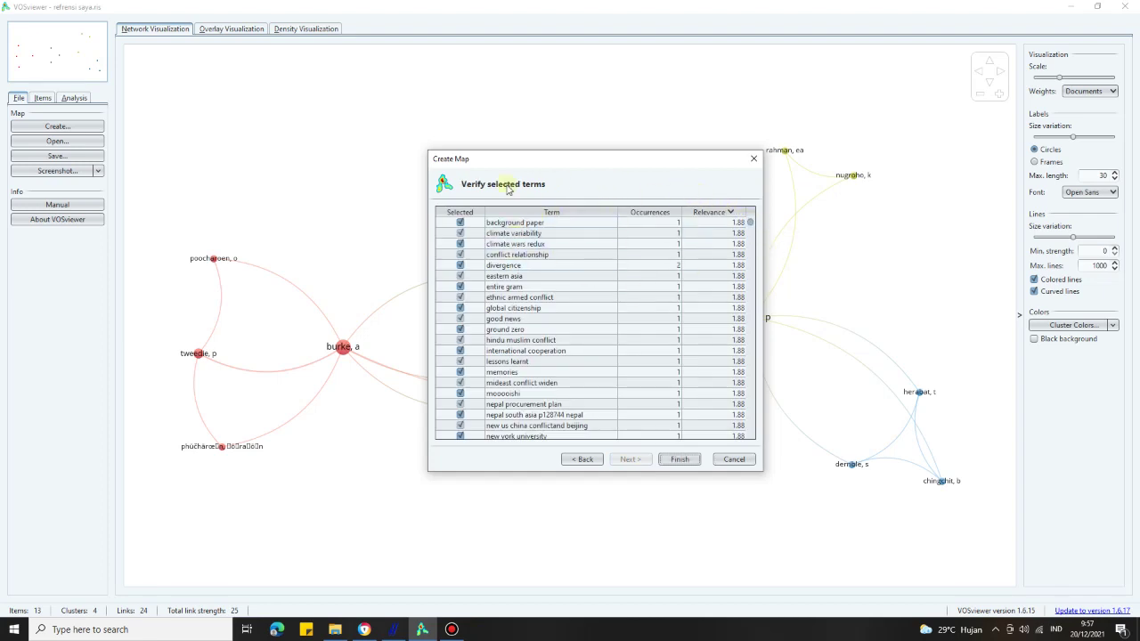
# - Exclude the terms attachment, coe, companiable preface and earlier book, found among the terms with relevance 0.93
pyautogui.click(751, 224)
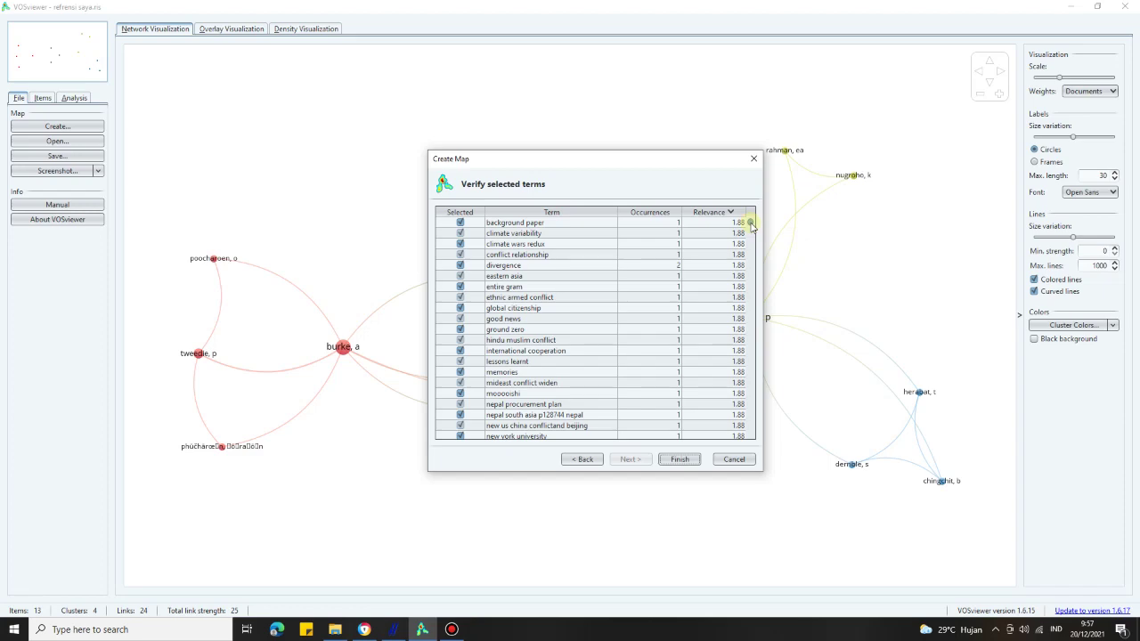
pyautogui.moveTo(751, 224); pyautogui.dragTo(744, 309)
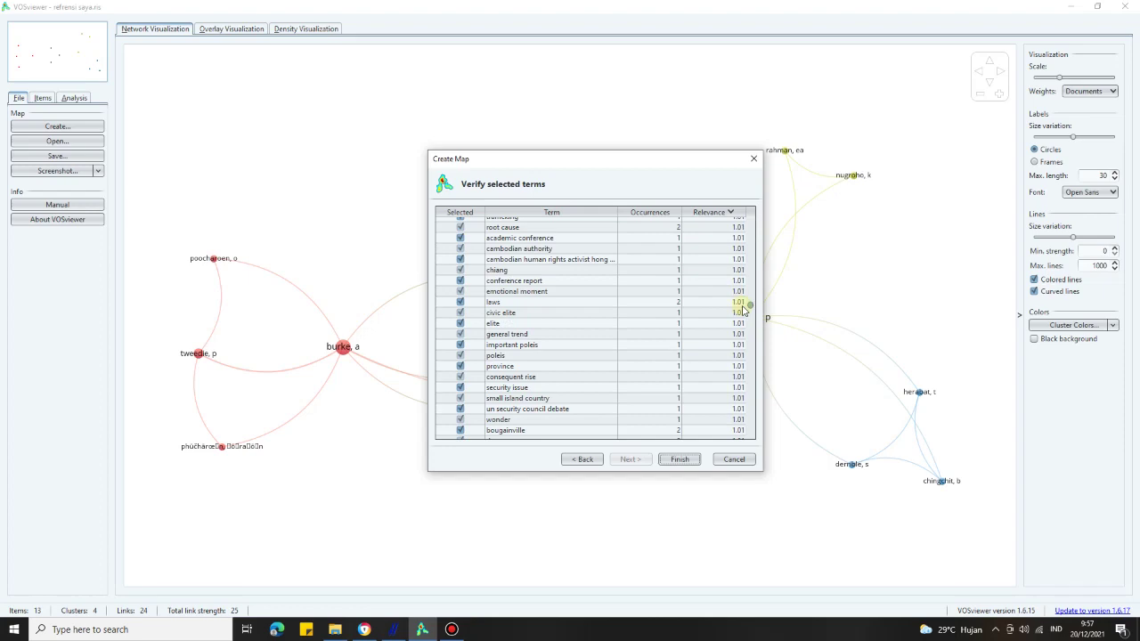
pyautogui.moveTo(744, 309); pyautogui.dragTo(628, 417)
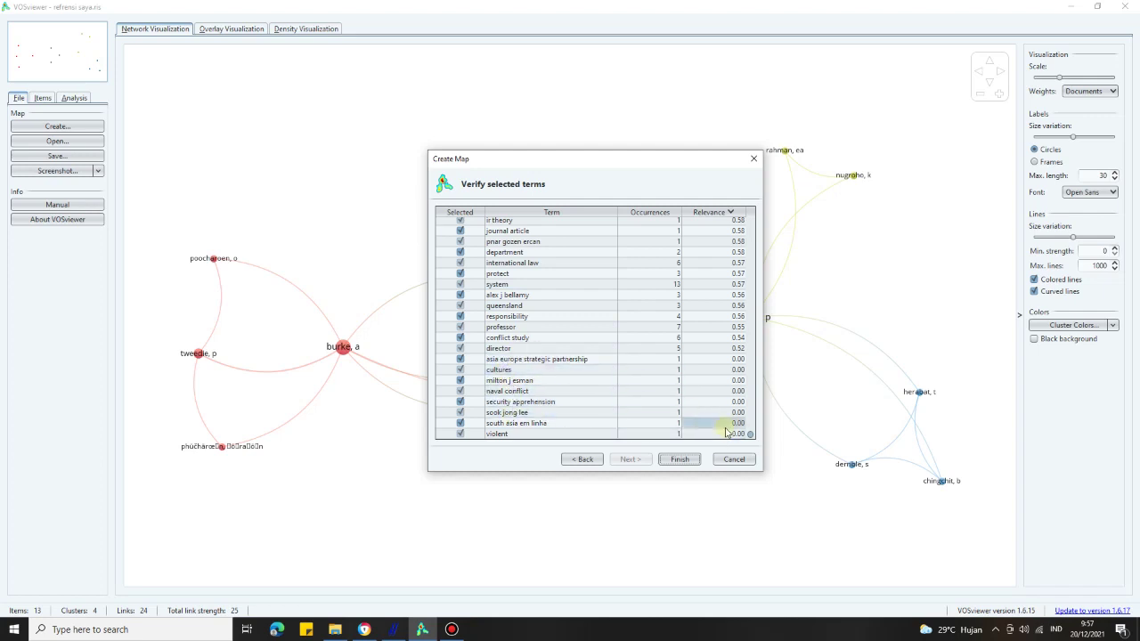
pyautogui.moveTo(751, 437); pyautogui.dragTo(753, 356)
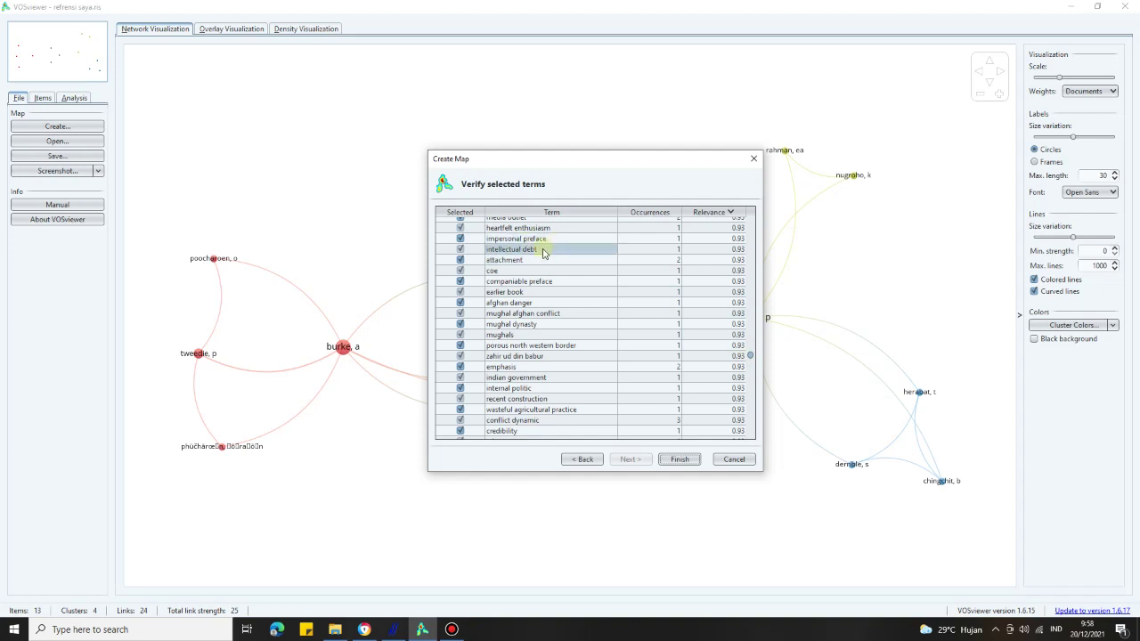
pyautogui.click(462, 260)
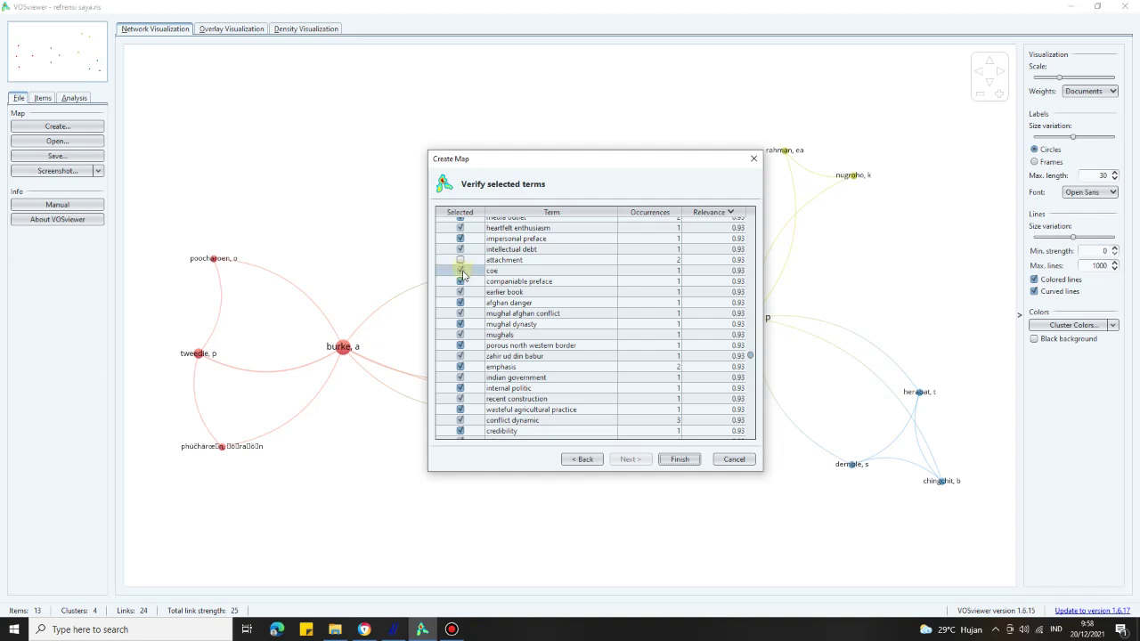
pyautogui.click(461, 271)
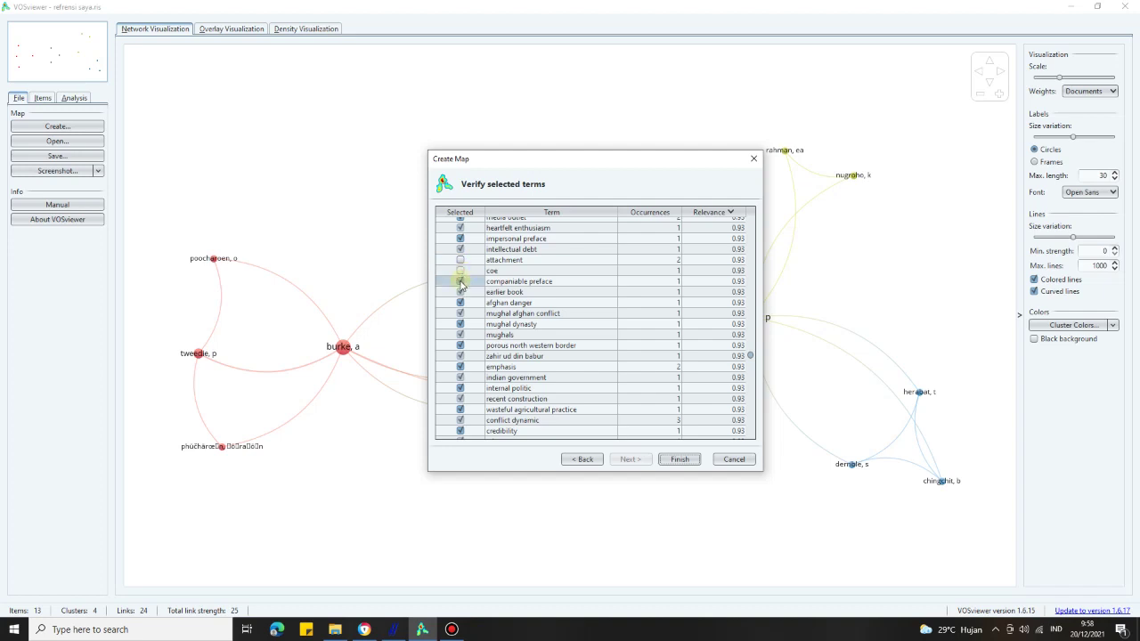
pyautogui.click(461, 282)
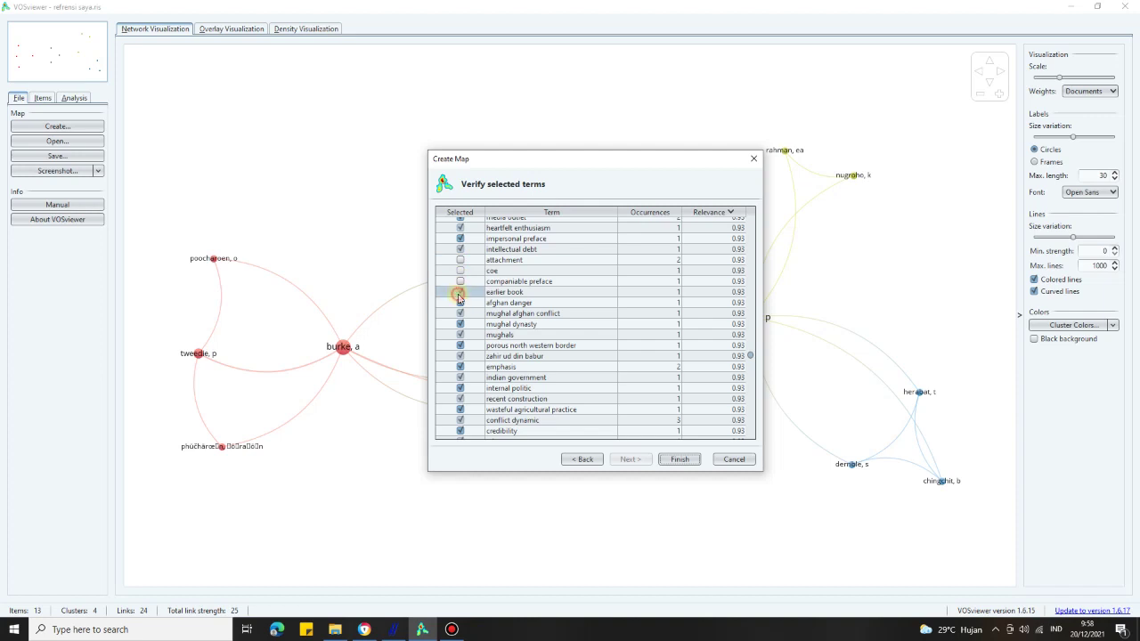
pyautogui.click(459, 294)
# - Exclude the terms emphasis, credibility and zahir ud din babur from the verification list
pyautogui.click(461, 368)
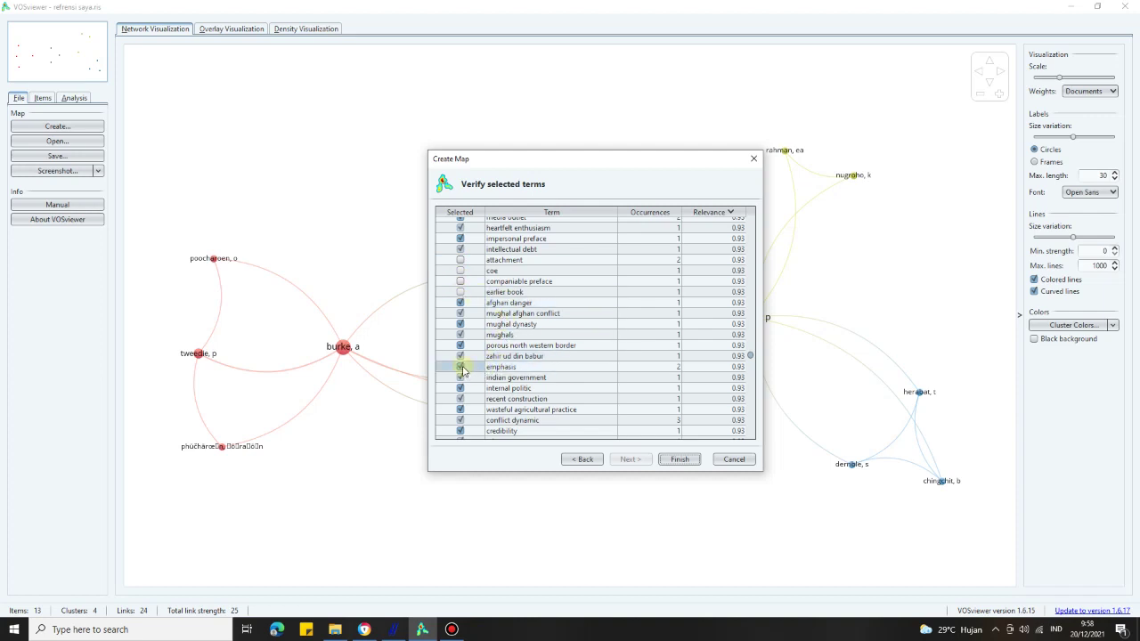
pyautogui.click(460, 431)
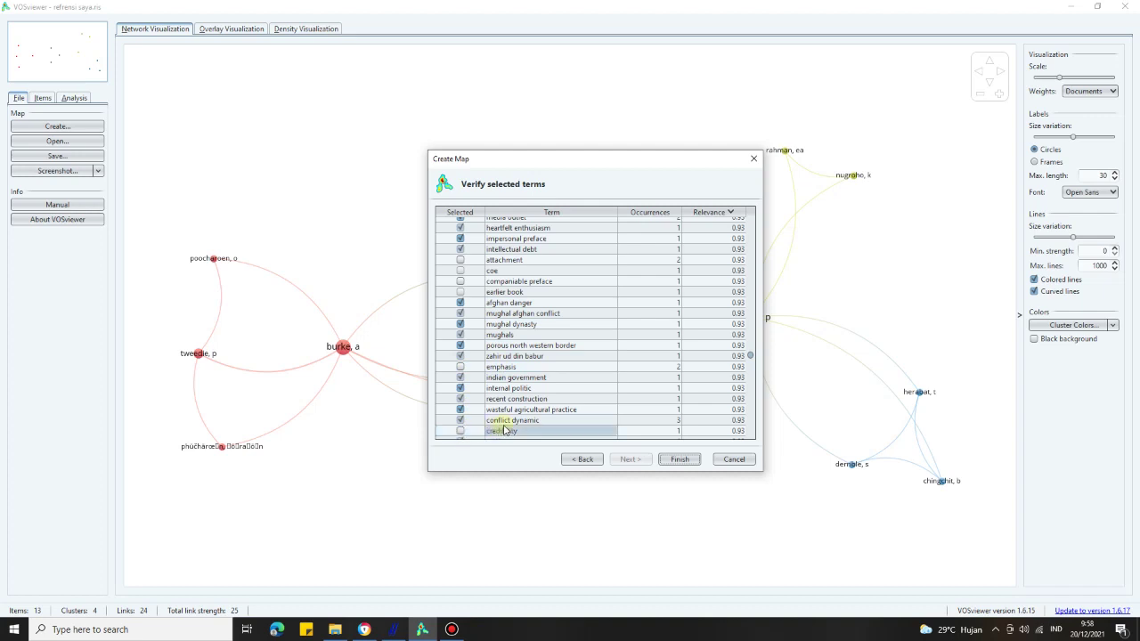
pyautogui.click(512, 424)
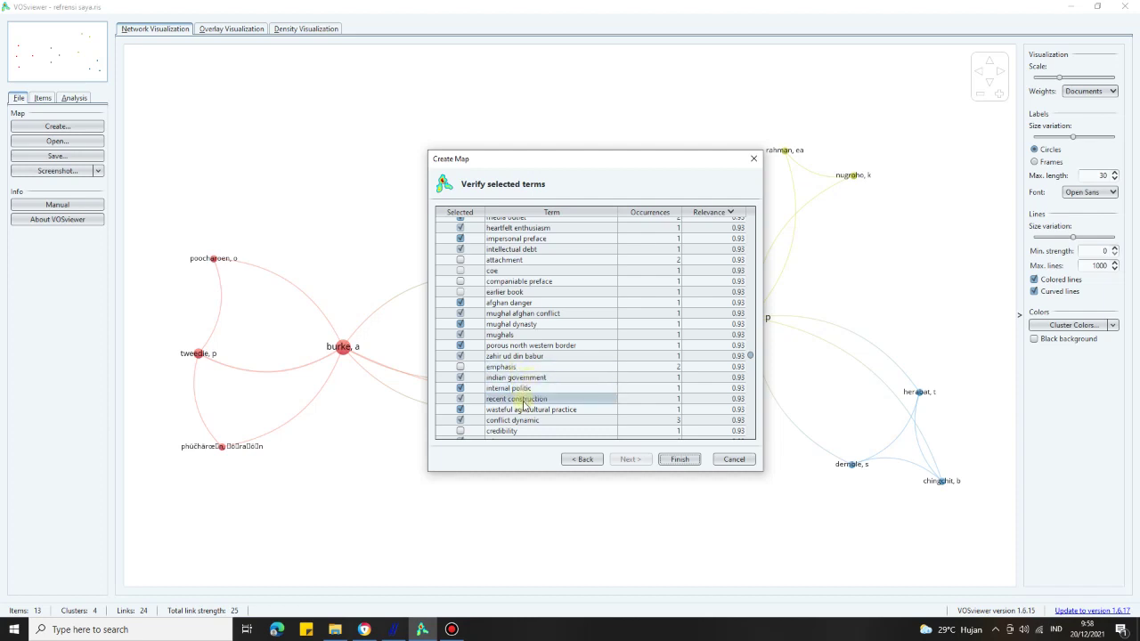
pyautogui.click(462, 360)
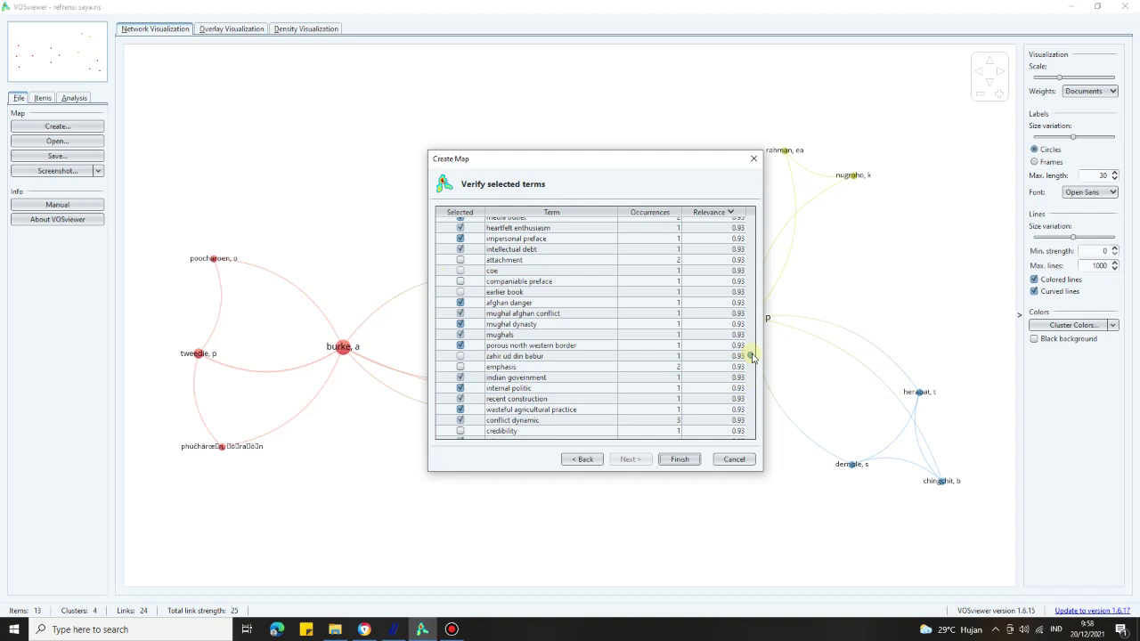
# - Check the term list back up to its start, then finish the term co-occurrence map with only the largest connected set
pyautogui.moveTo(752, 356); pyautogui.dragTo(752, 331)
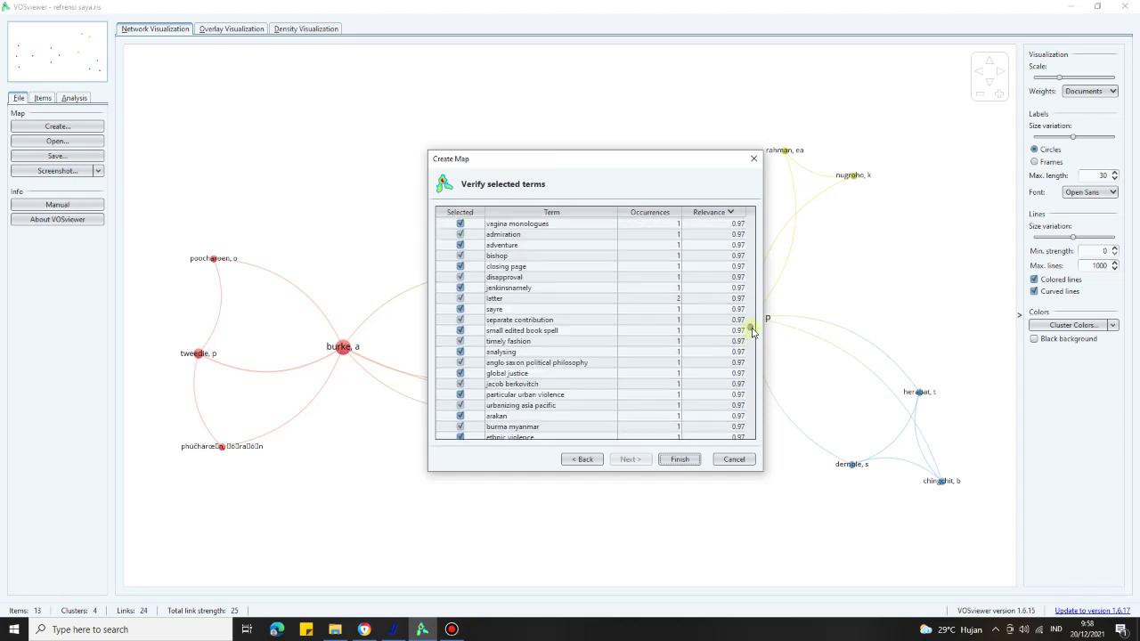
pyautogui.moveTo(753, 331); pyautogui.dragTo(768, 219)
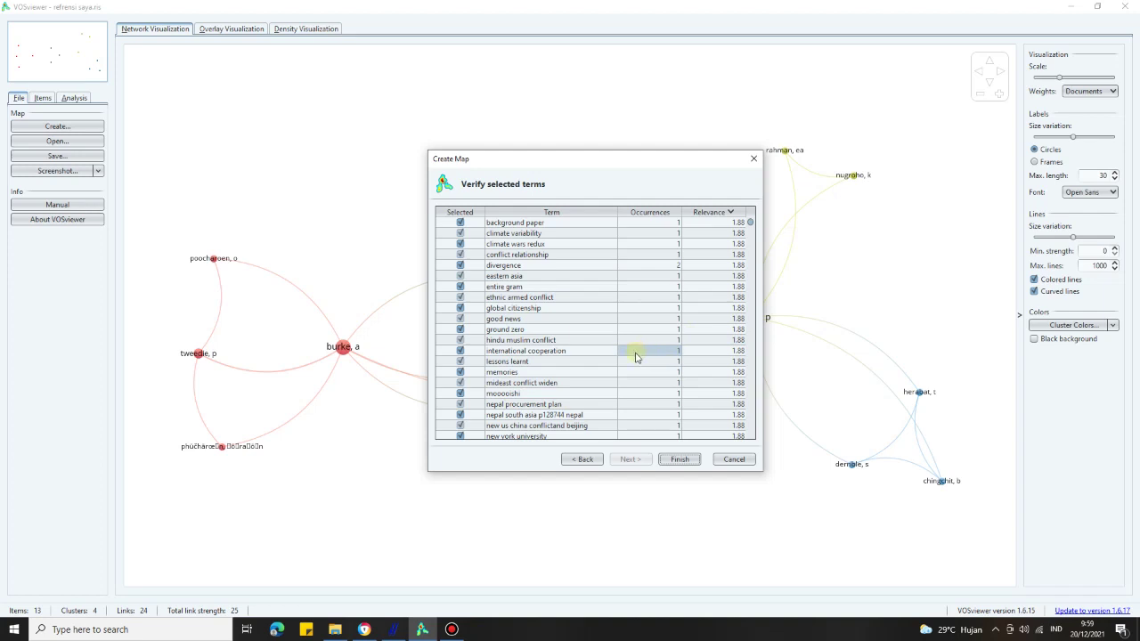
pyautogui.click(671, 463)
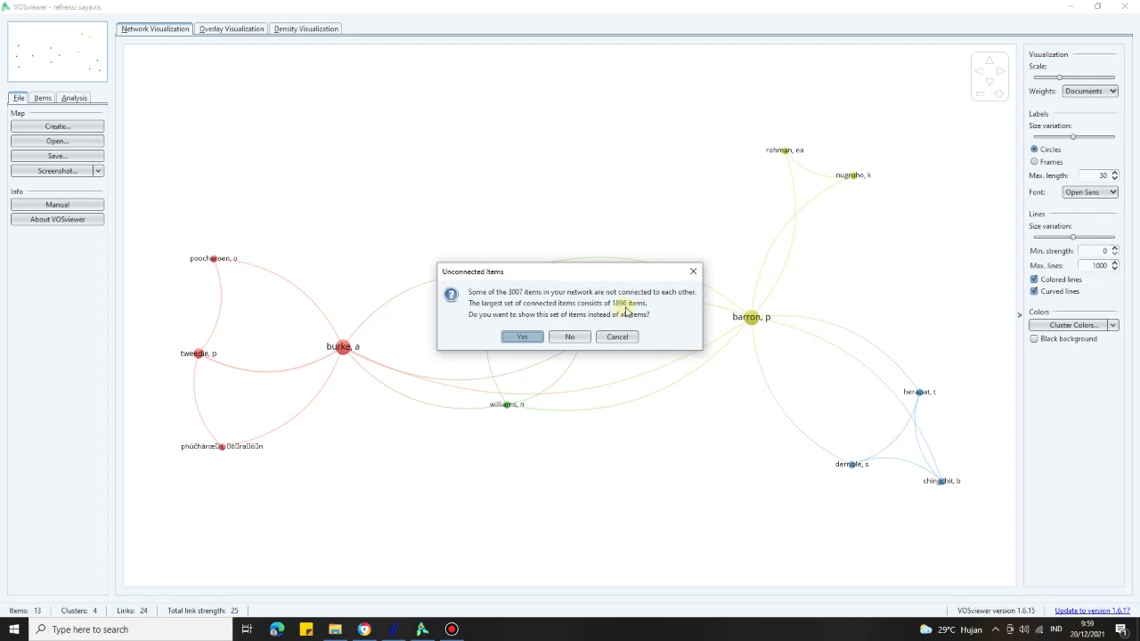
pyautogui.click(529, 338)
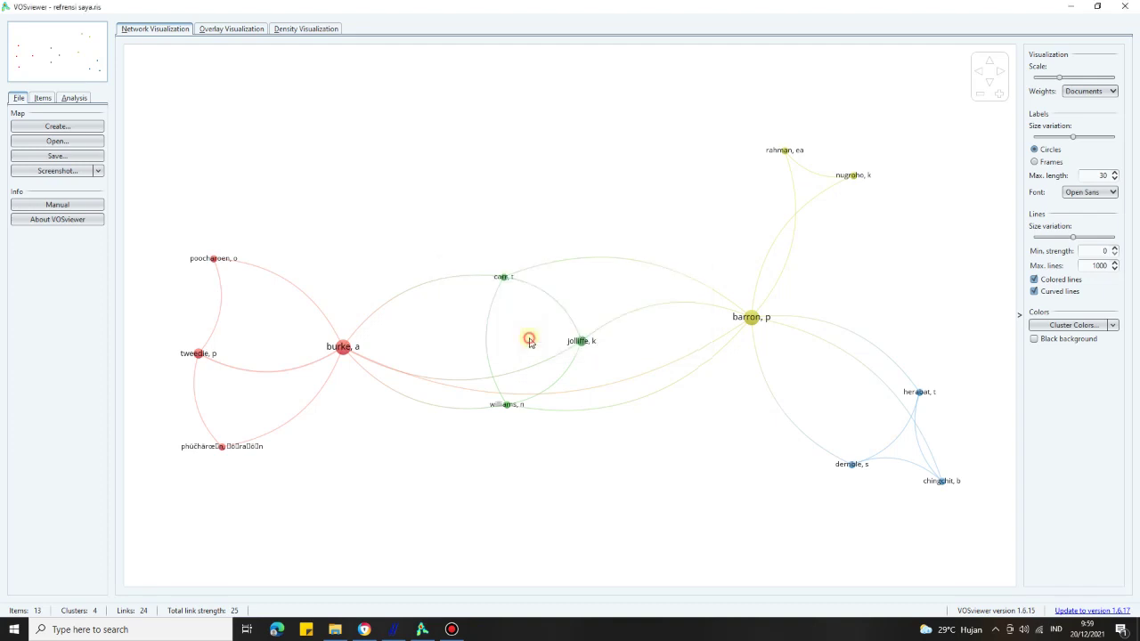
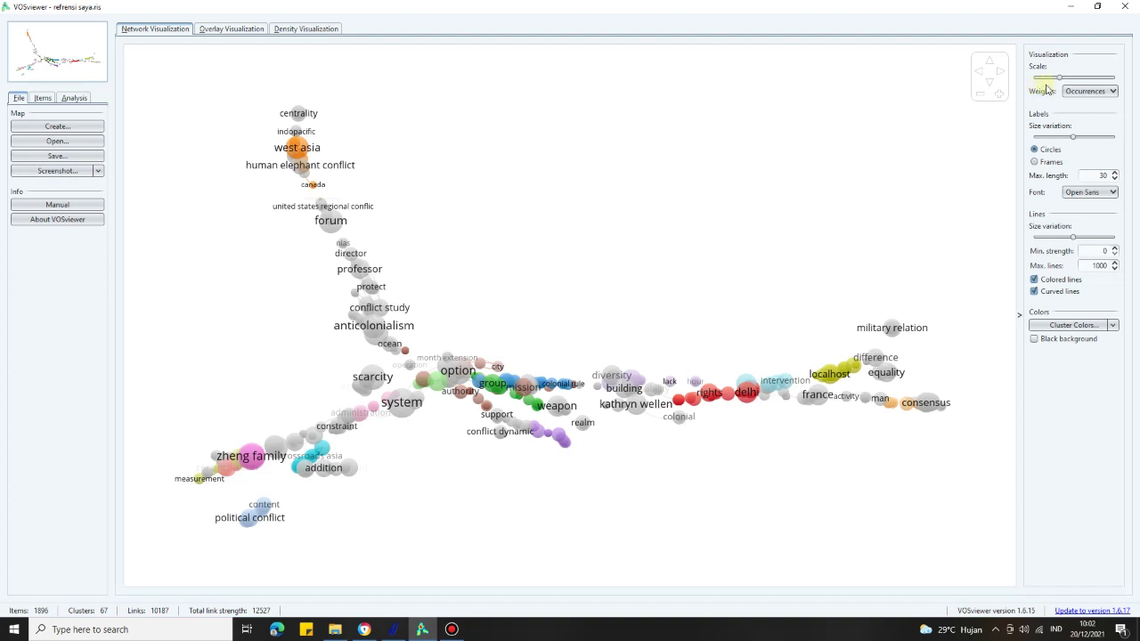
# - Increase the label size variation of the term map and bring its scale back to slightly below the original setting
pyautogui.moveTo(1060, 79); pyautogui.dragTo(1097, 82)
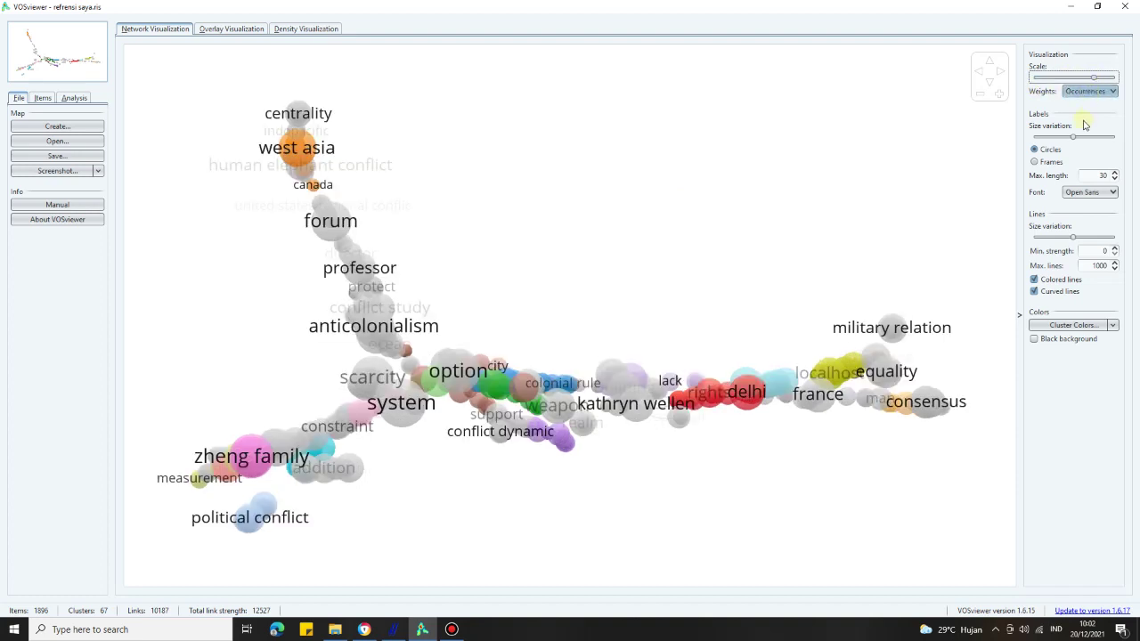
pyautogui.moveTo(1073, 138); pyautogui.dragTo(1094, 143)
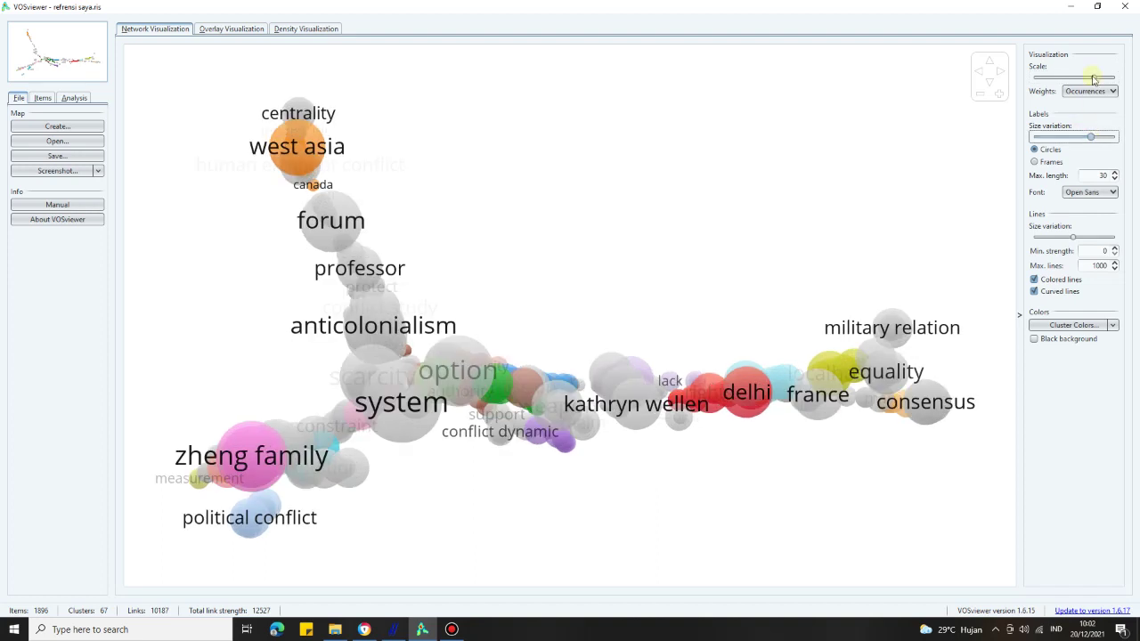
pyautogui.moveTo(1092, 79); pyautogui.dragTo(1054, 79)
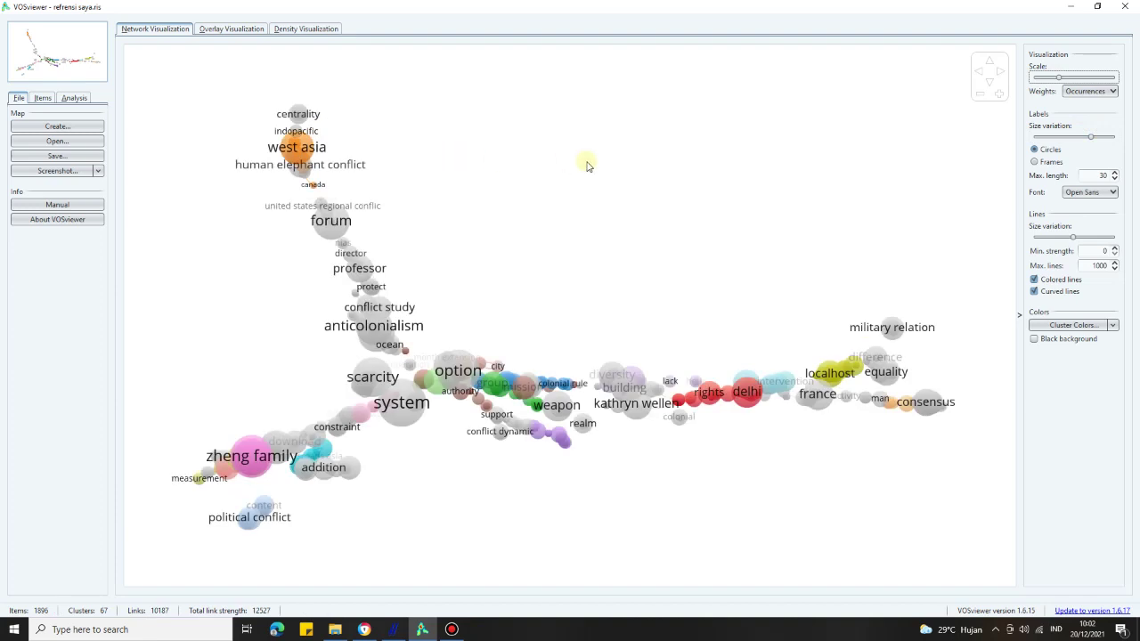
# - Inspect the term west asia in the network map and the 2012 to 2020 publication-year colouring in the overlay map
pyautogui.click(299, 145)
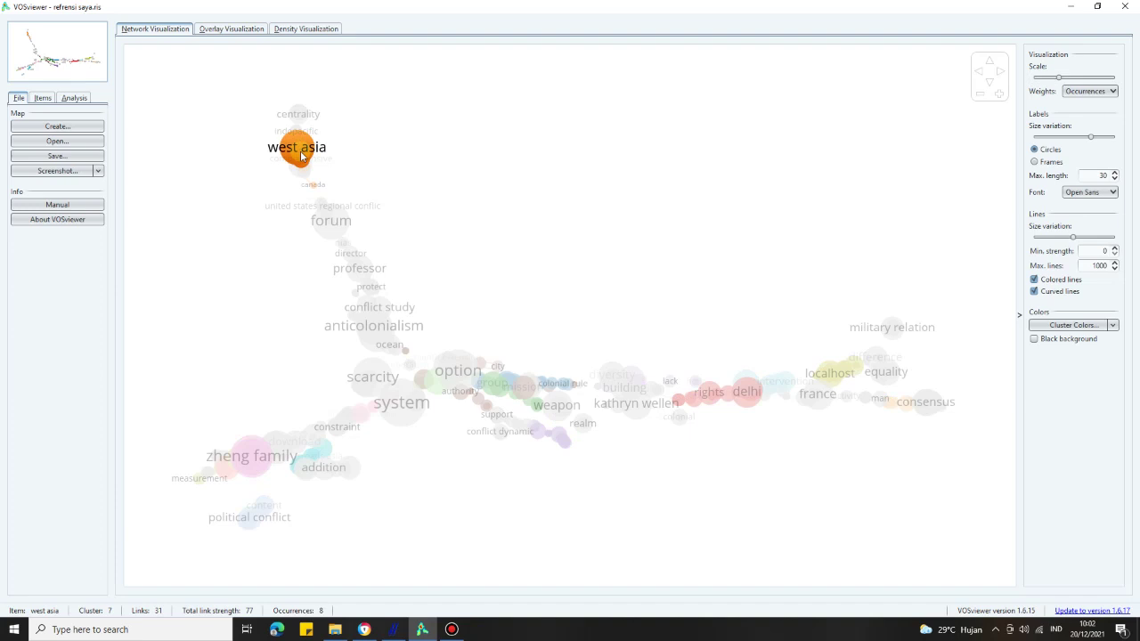
pyautogui.click(777, 195)
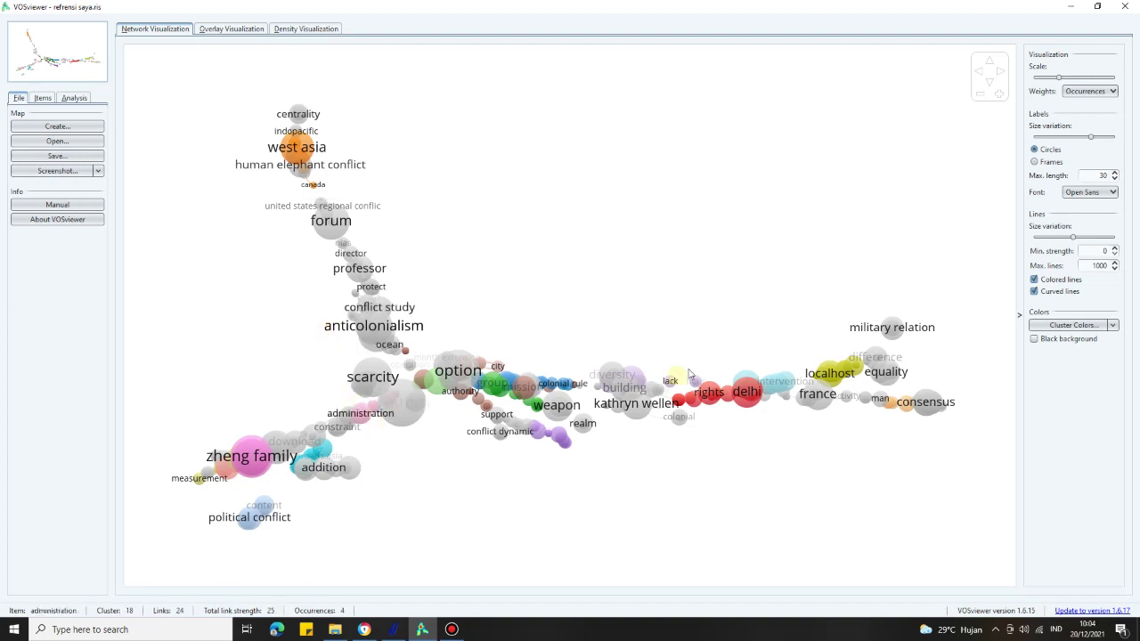
pyautogui.click(221, 32)
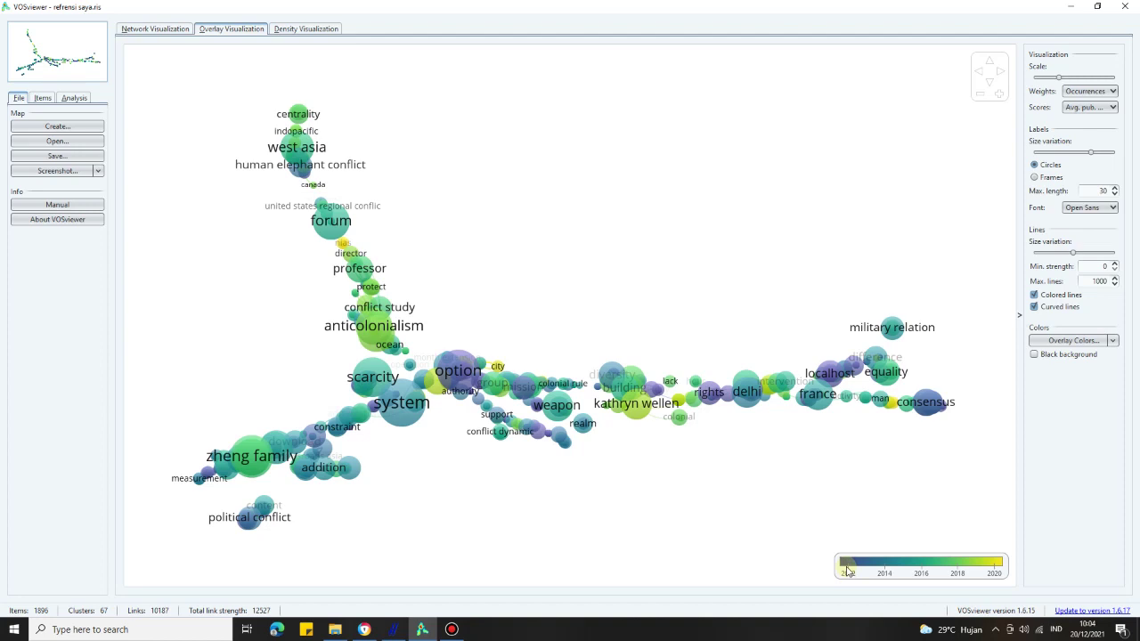
pyautogui.moveTo(847, 571); pyautogui.dragTo(880, 567)
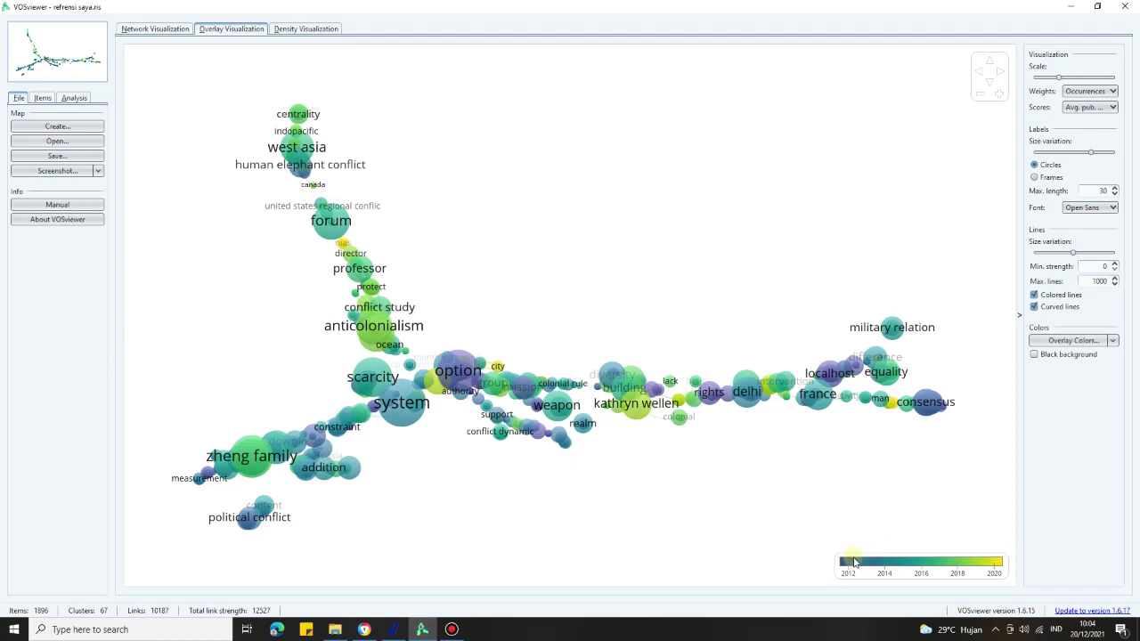
pyautogui.moveTo(846, 564); pyautogui.dragTo(909, 566)
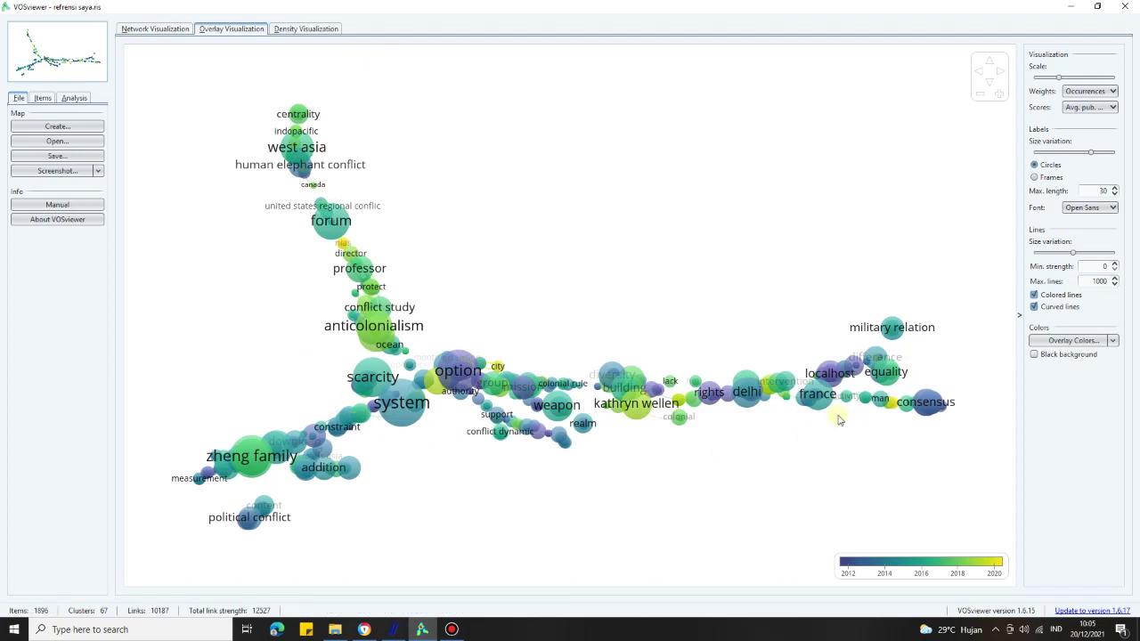
pyautogui.click(853, 366)
# - Examine the item density map of the terms, checking it against the overlay map by average publication year
pyautogui.click(288, 37)
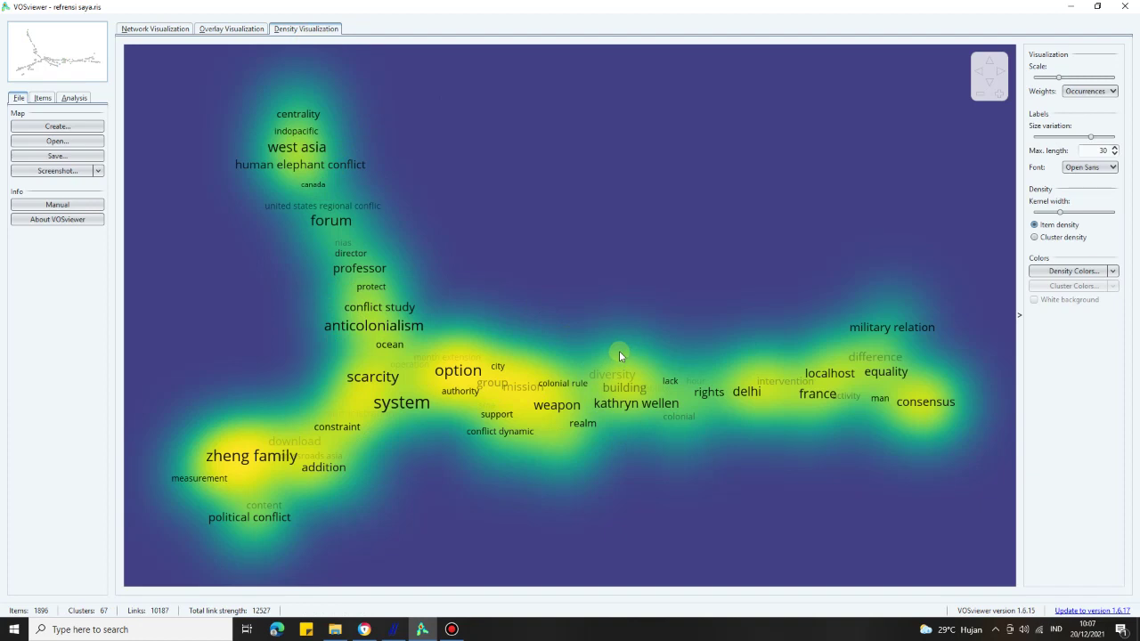
pyautogui.click(228, 29)
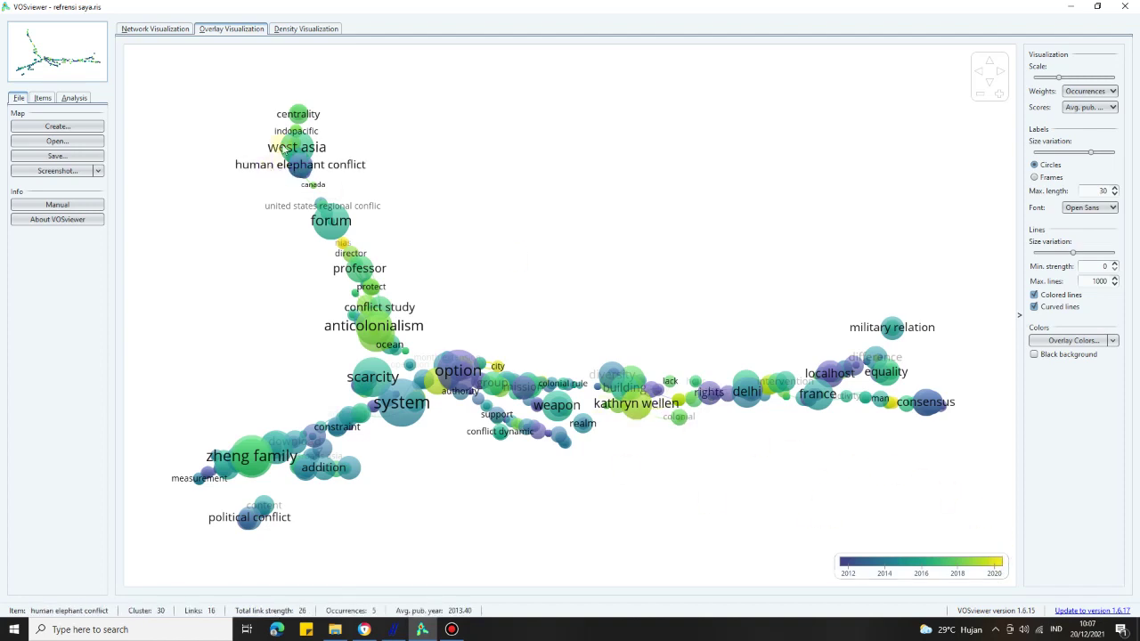
pyautogui.click(289, 30)
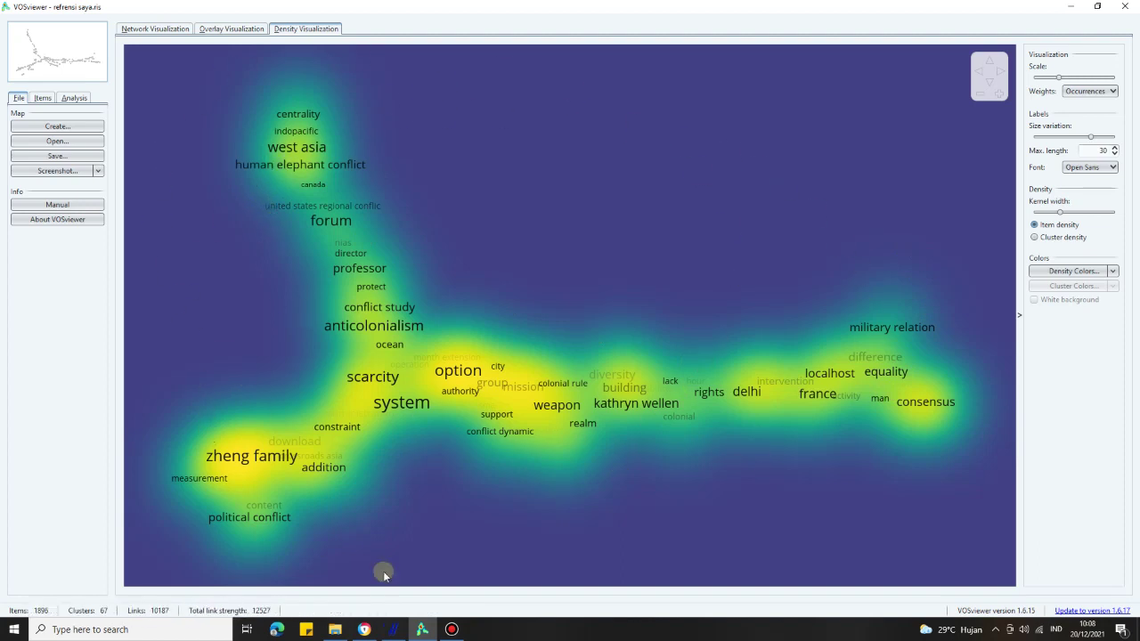
pyautogui.click(750, 213)
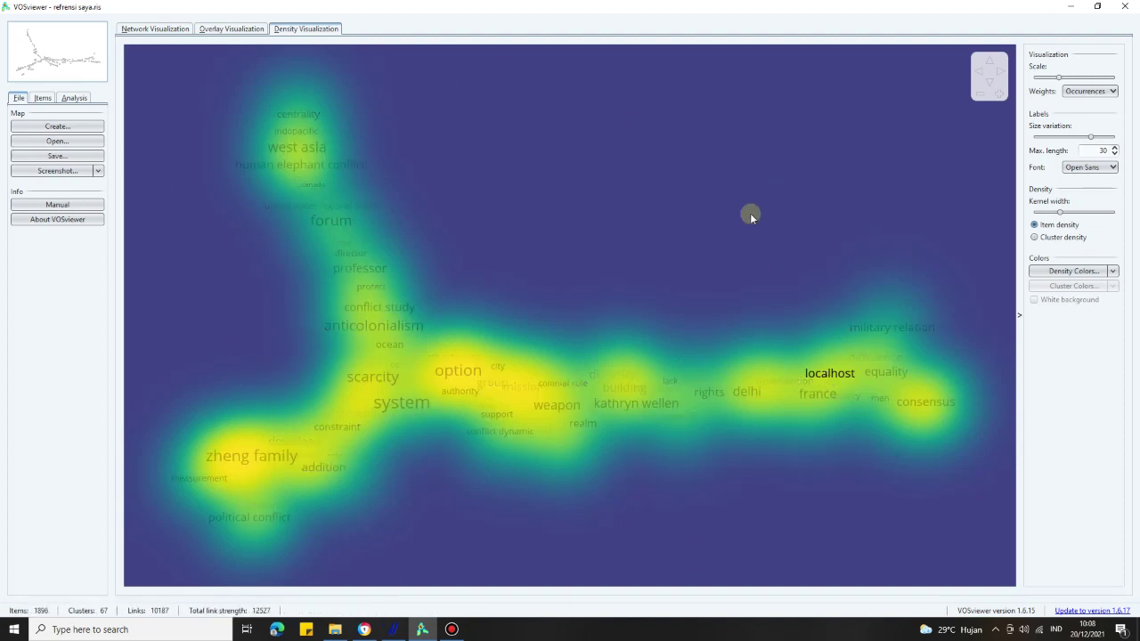
pyautogui.click(287, 205)
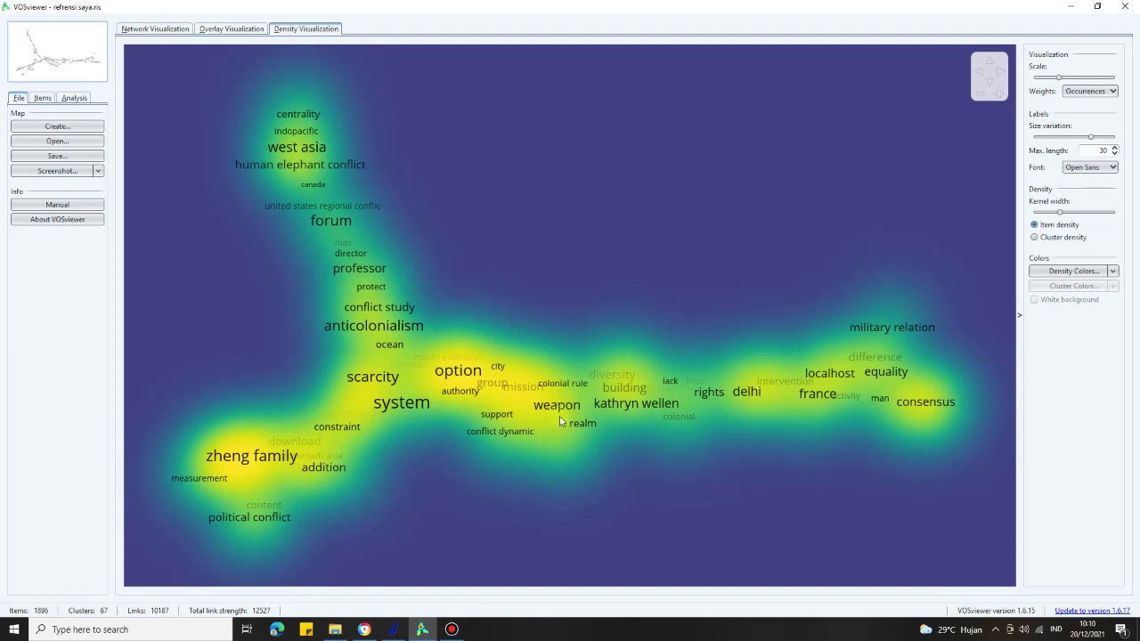
# - Compare how terms such as west asia and option appear in the overlay and density maps, alternating between both views
pyautogui.click(562, 274)
pyautogui.click(239, 104)
pyautogui.click(223, 30)
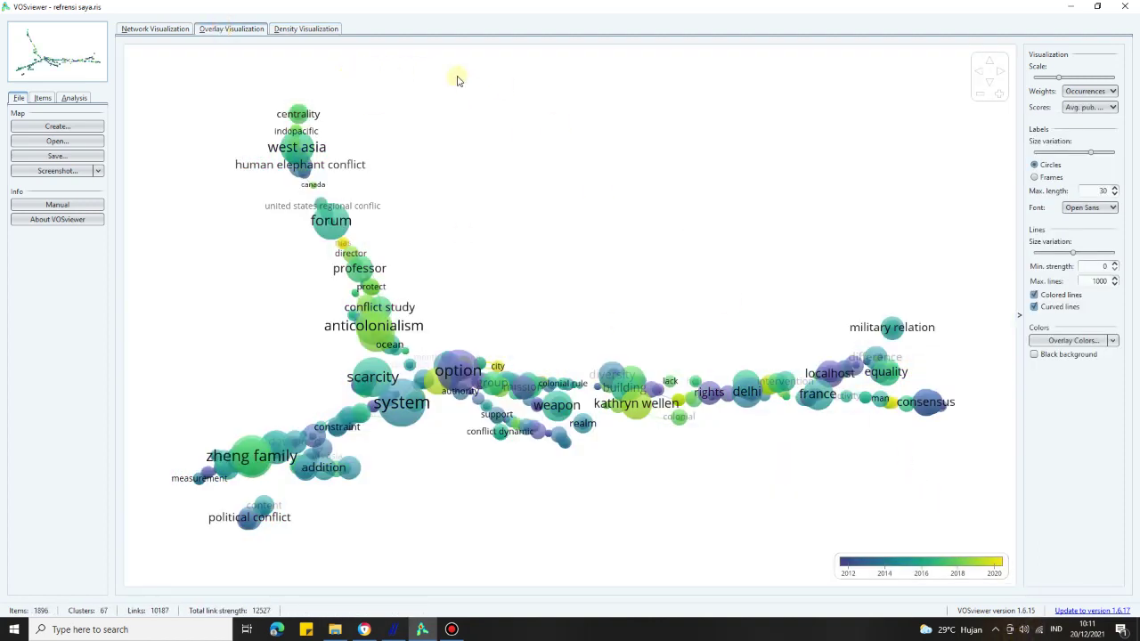
pyautogui.click(288, 28)
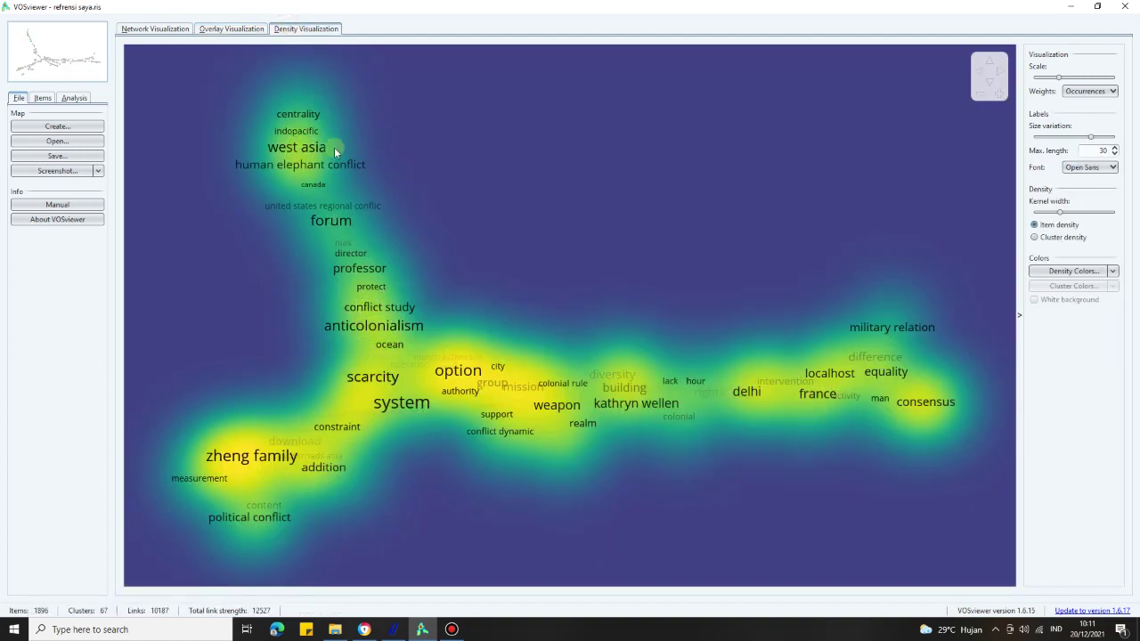
pyautogui.click(236, 29)
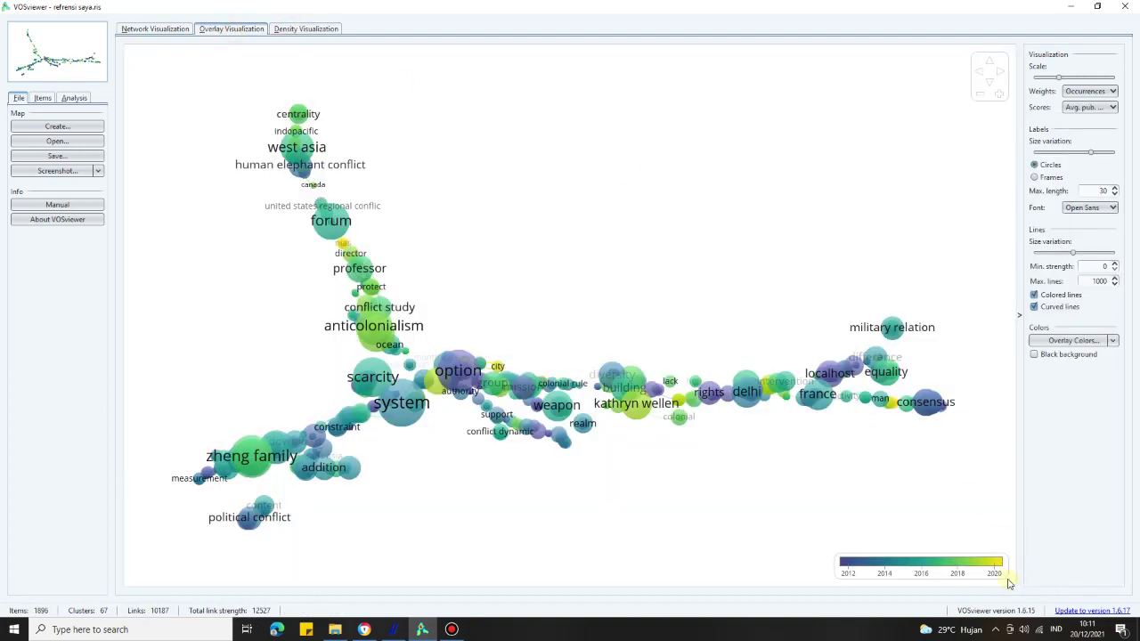
pyautogui.click(293, 30)
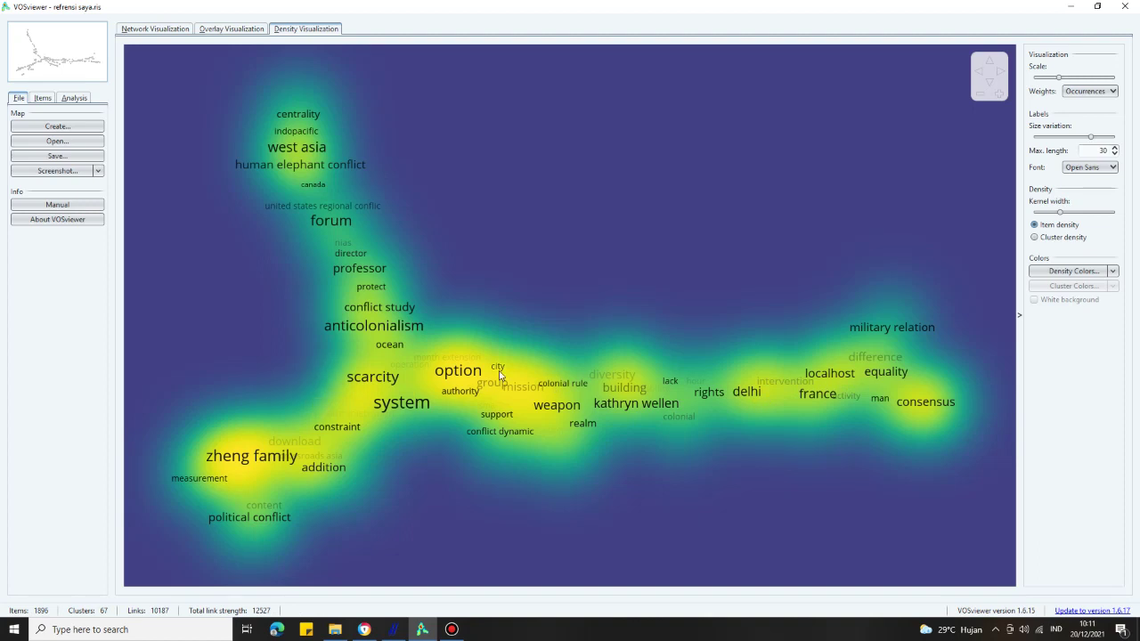
pyautogui.click(234, 30)
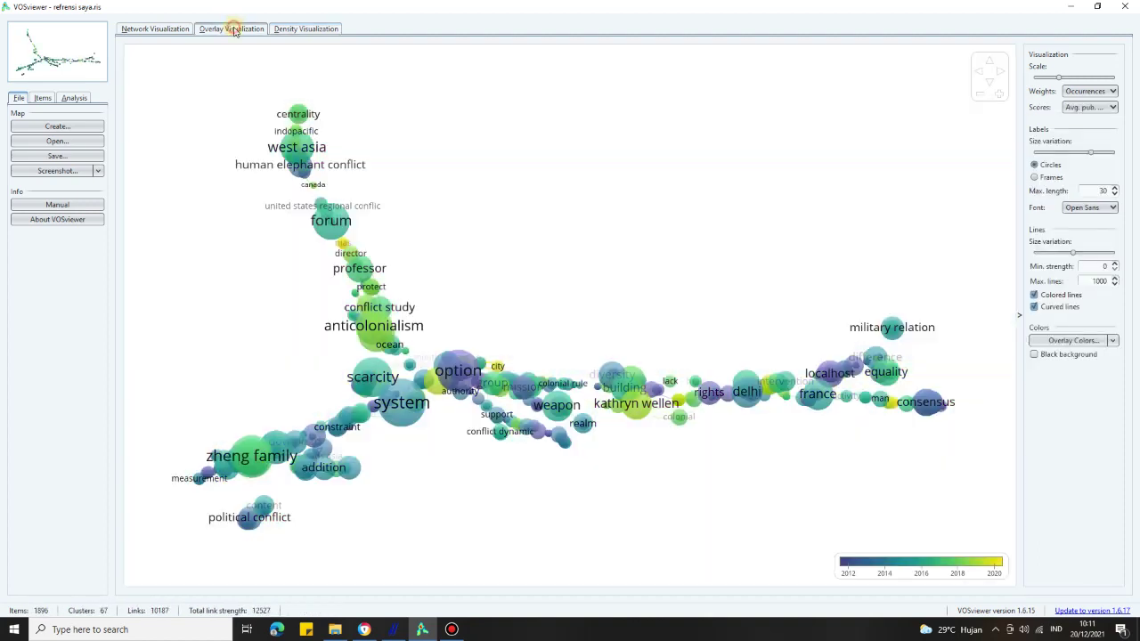
pyautogui.click(290, 29)
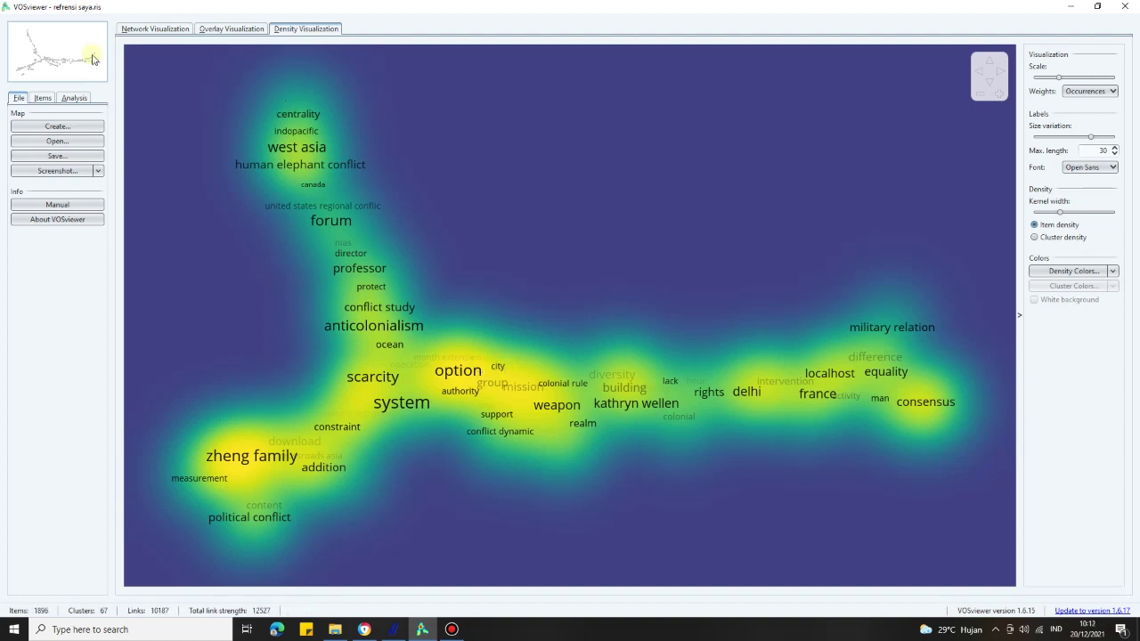
pyautogui.click(260, 193)
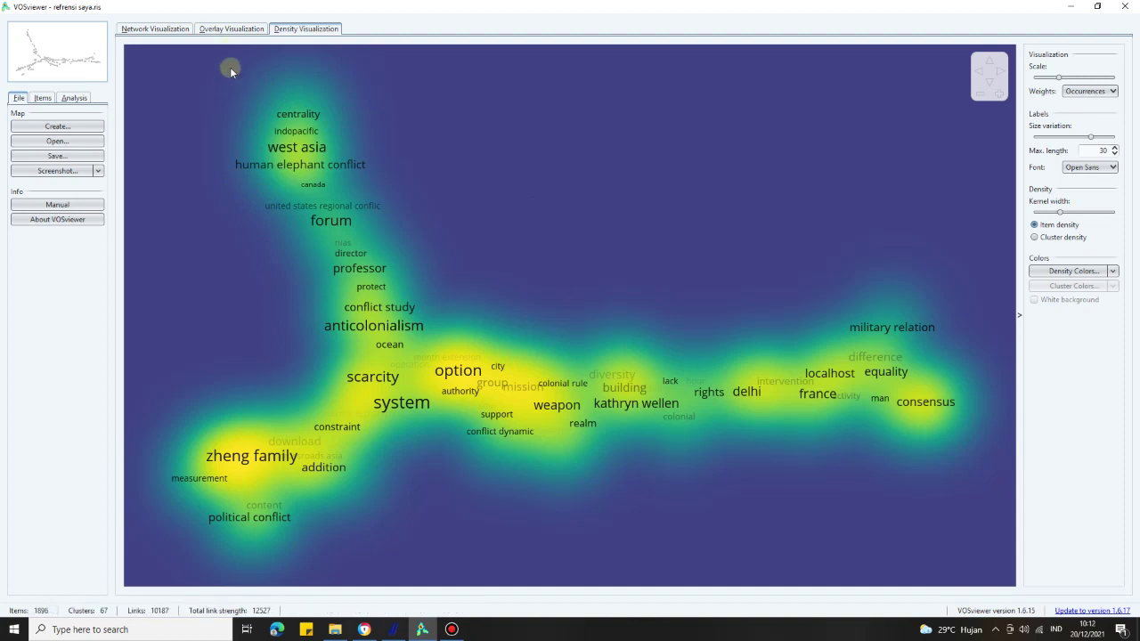
# - Review the network, overlay and density visualizations of the term map in turn and end on the density view
pyautogui.click(148, 28)
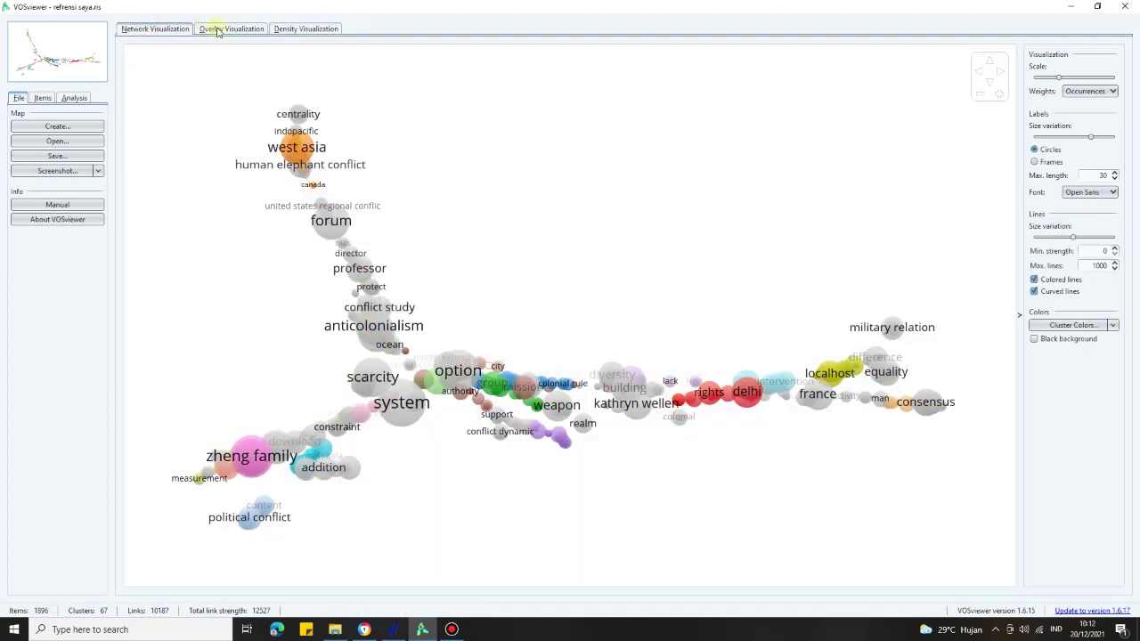
pyautogui.click(231, 29)
pyautogui.click(303, 29)
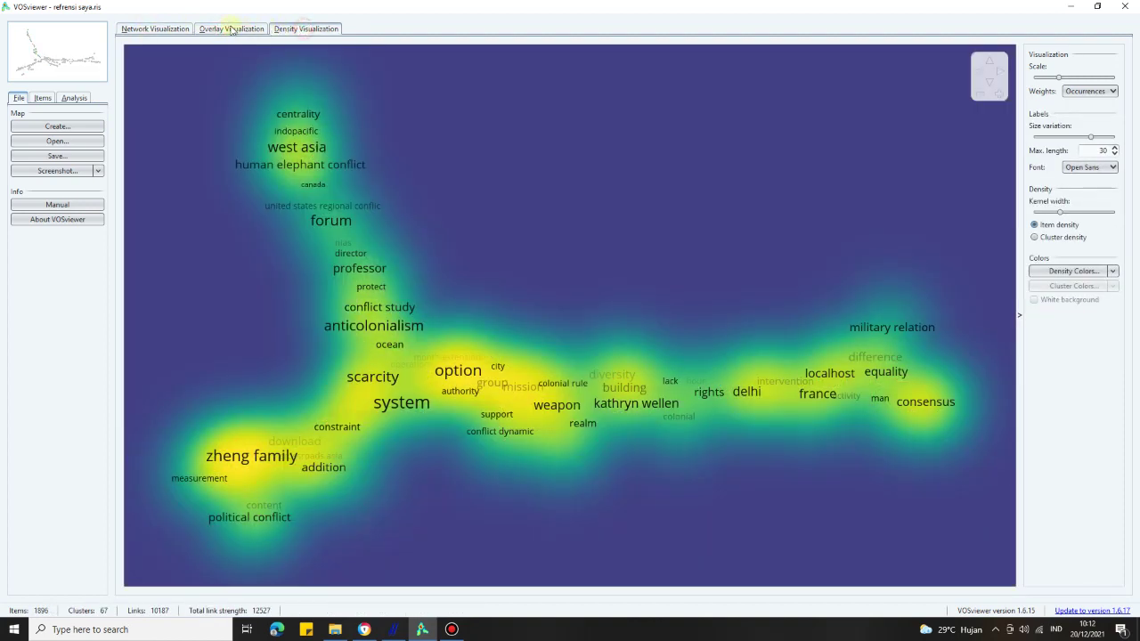
pyautogui.click(174, 30)
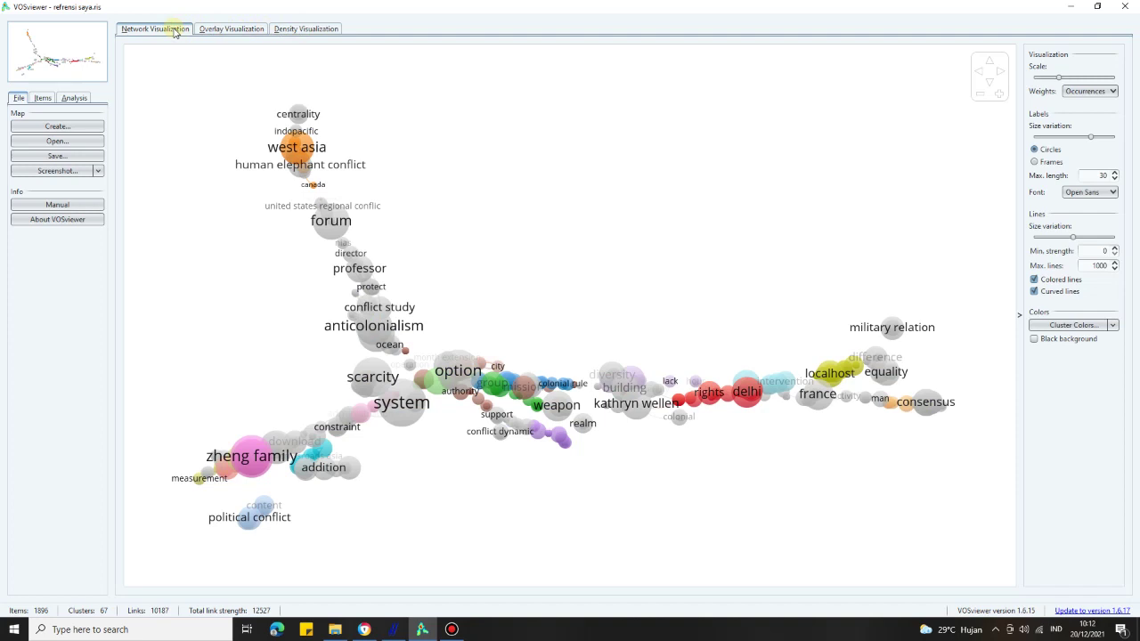
pyautogui.click(326, 29)
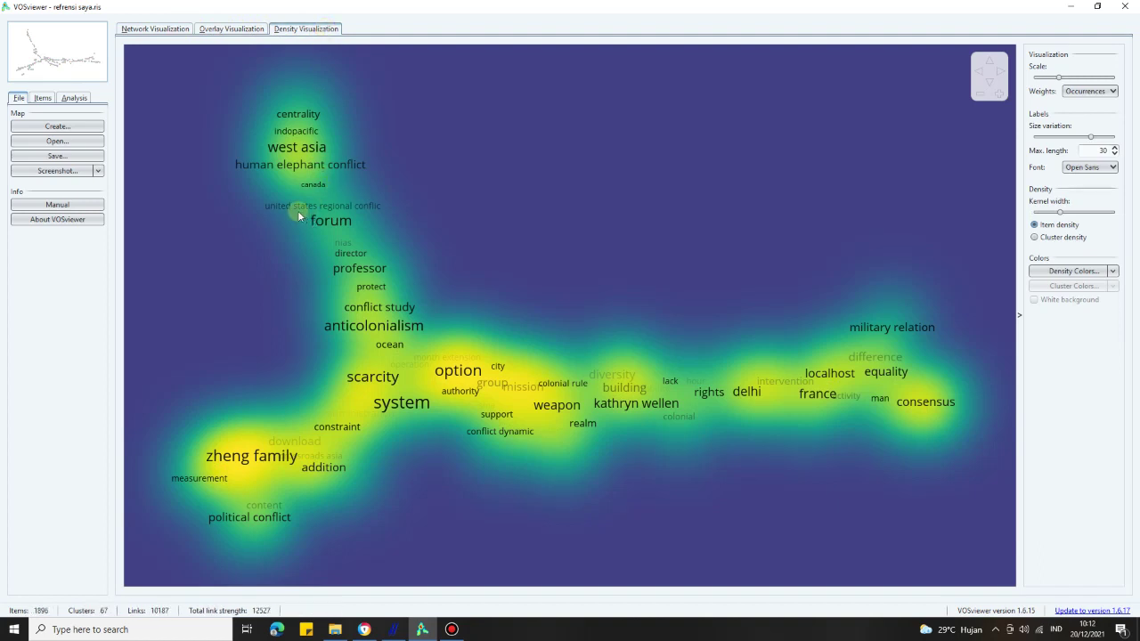
pyautogui.moveTo(297, 210)
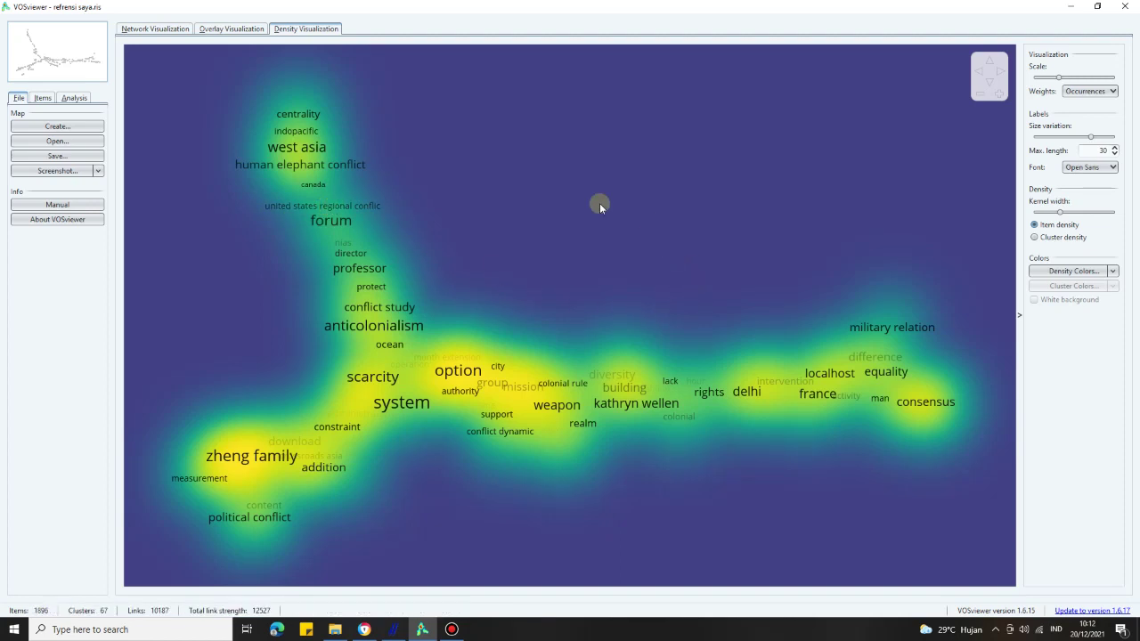
# - Check which image file formats are offered for saving a screenshot of the density map, and close the dialog without saving
pyautogui.click(99, 173)
pyautogui.click(72, 188)
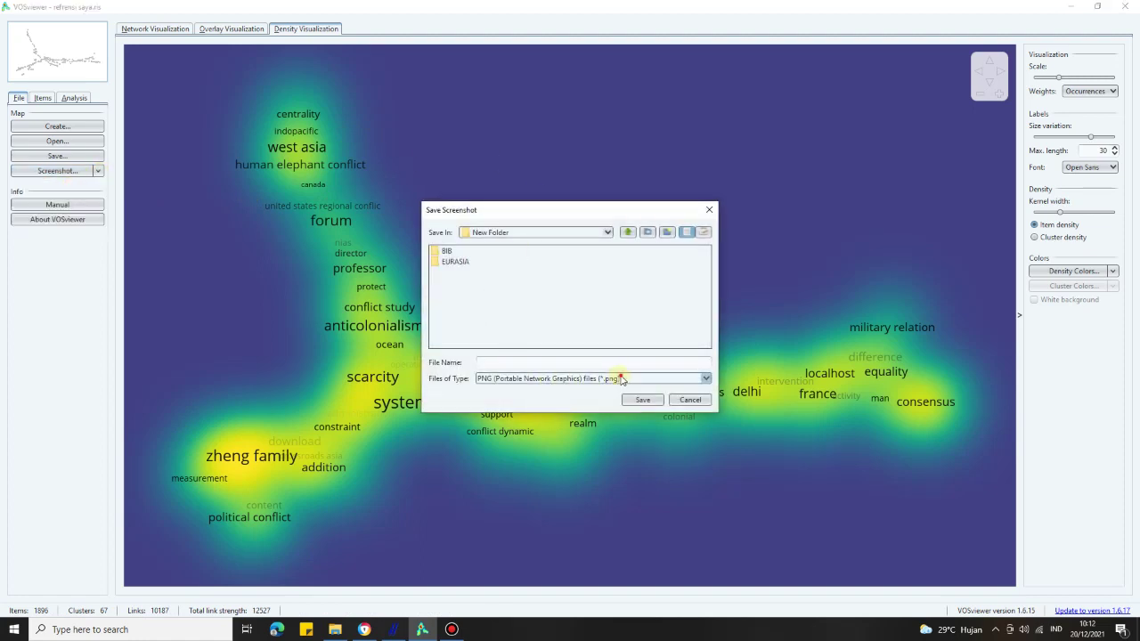
pyautogui.click(622, 379)
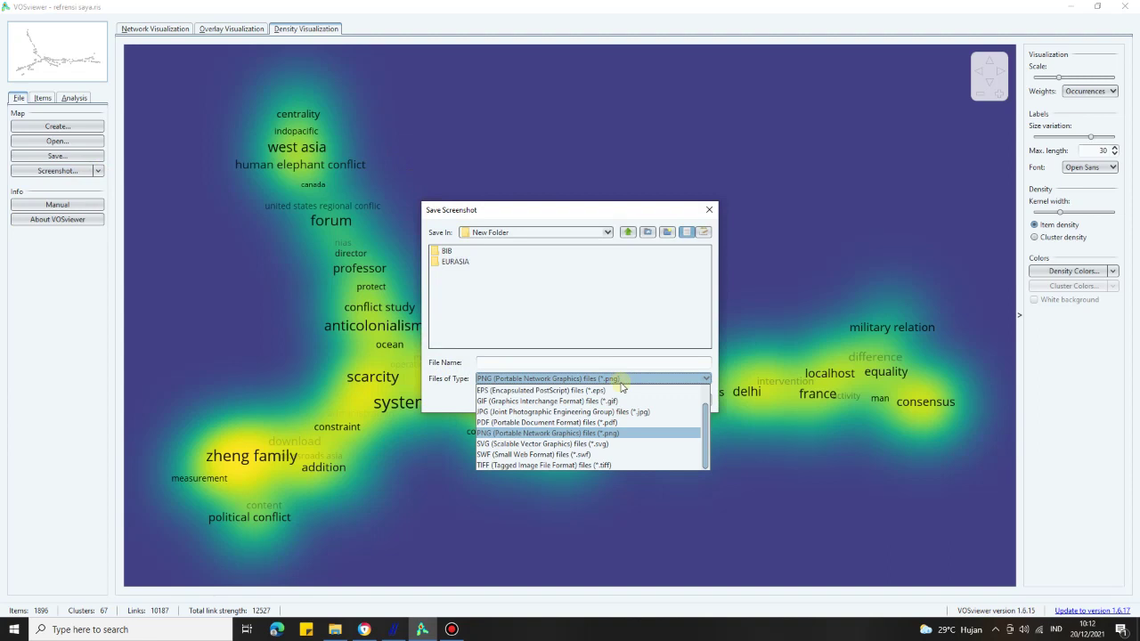
pyautogui.click(657, 289)
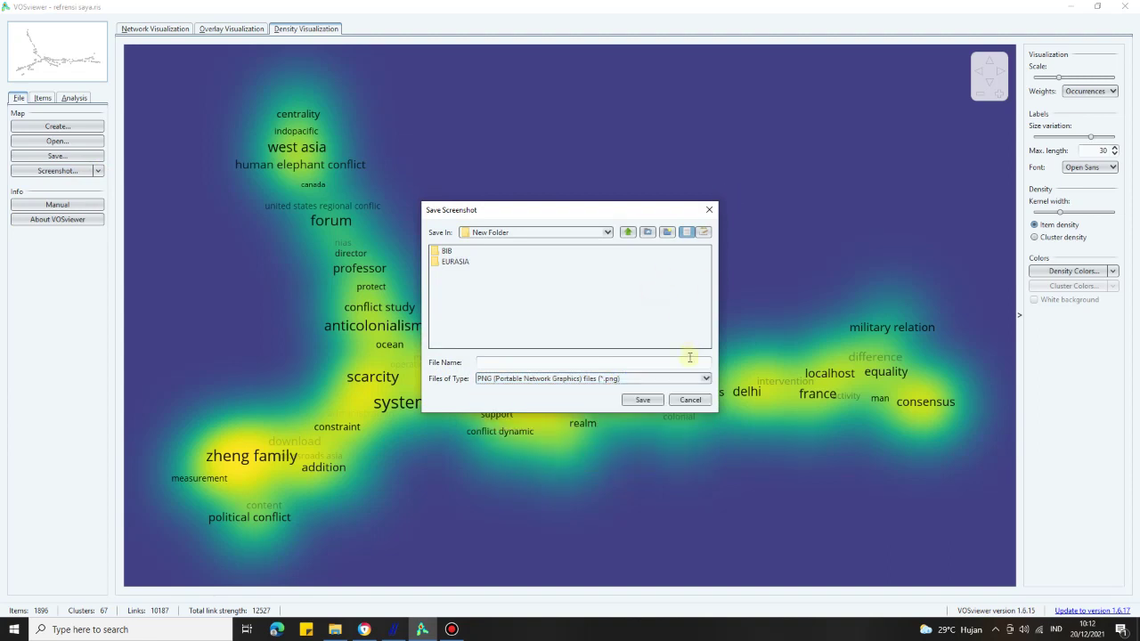
pyautogui.click(689, 402)
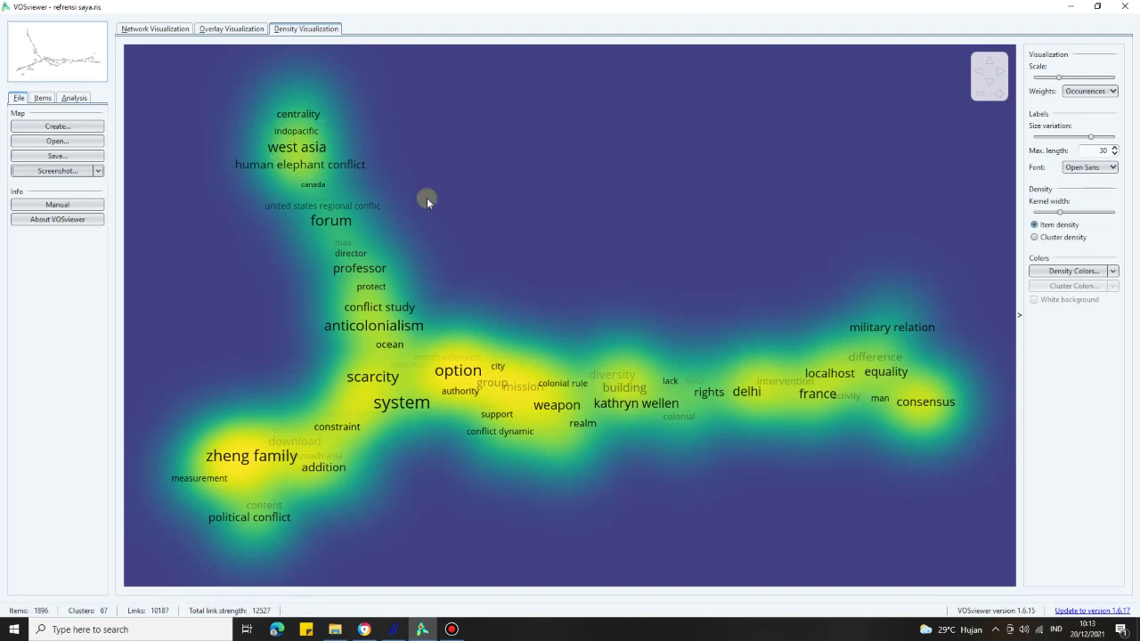
# - Compare the network map with the density map again and return to the network visualization
pyautogui.click(154, 29)
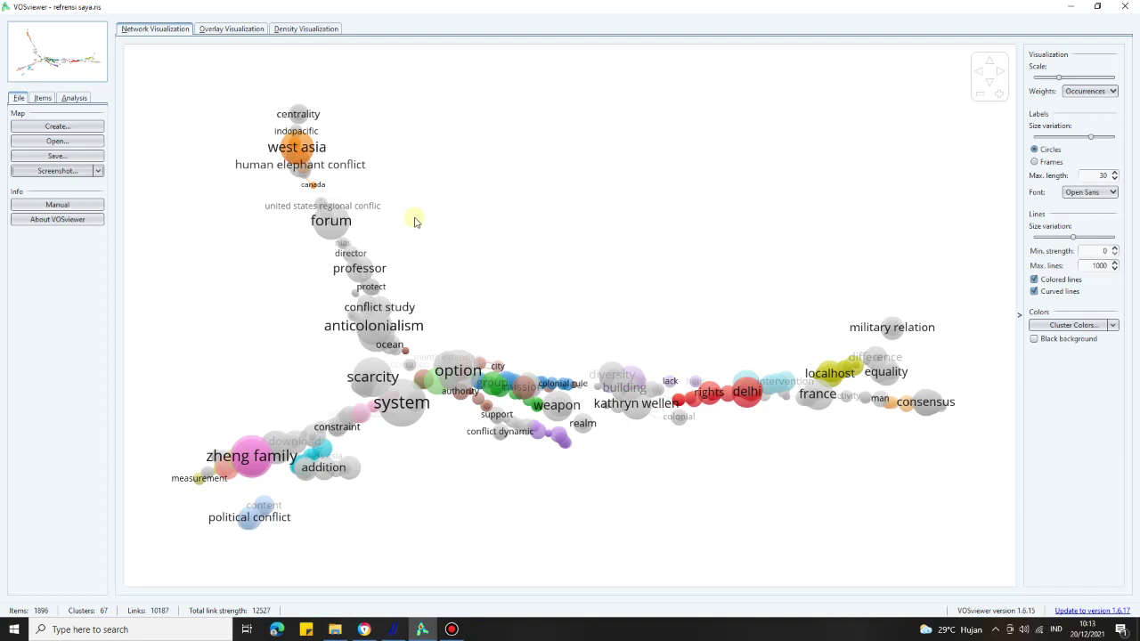
pyautogui.click(288, 30)
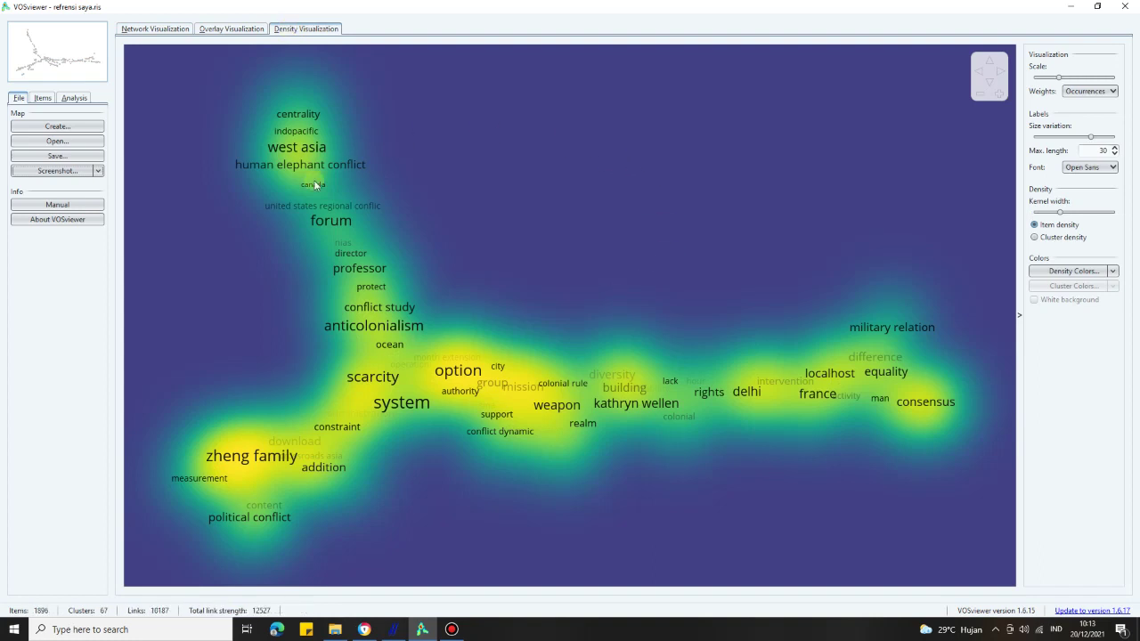
pyautogui.click(650, 522)
pyautogui.click(169, 32)
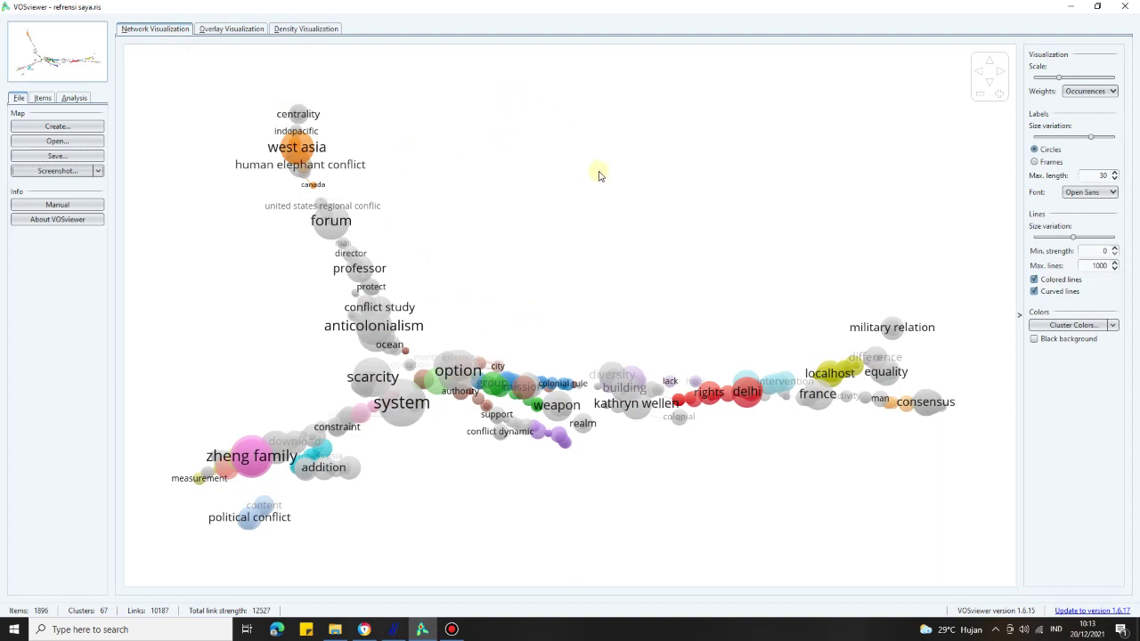
pyautogui.moveTo(588, 5)
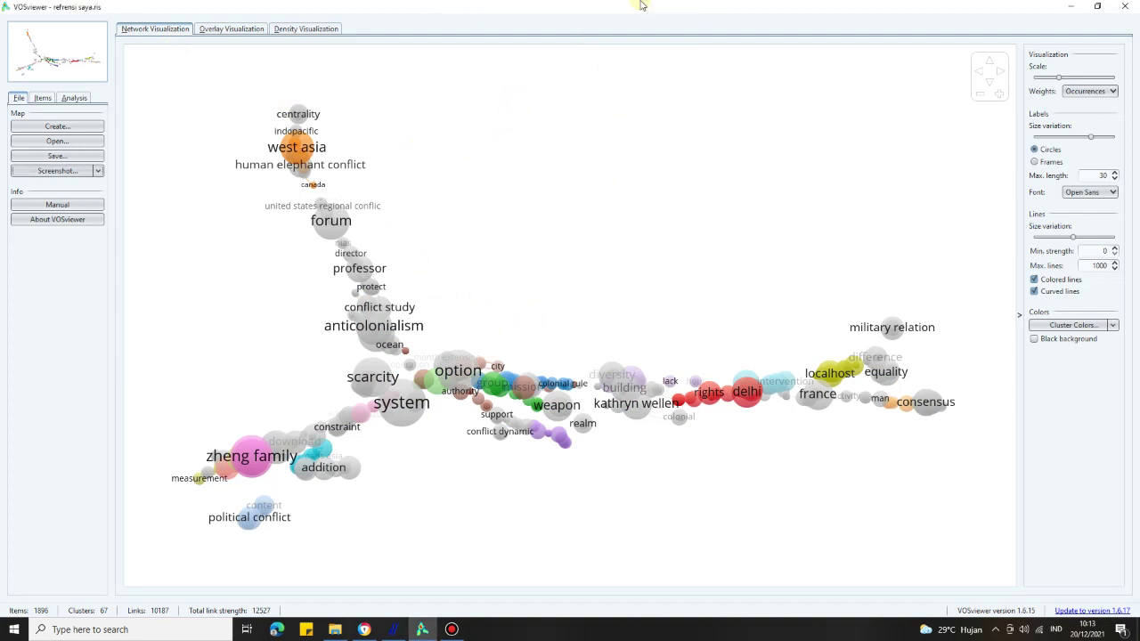